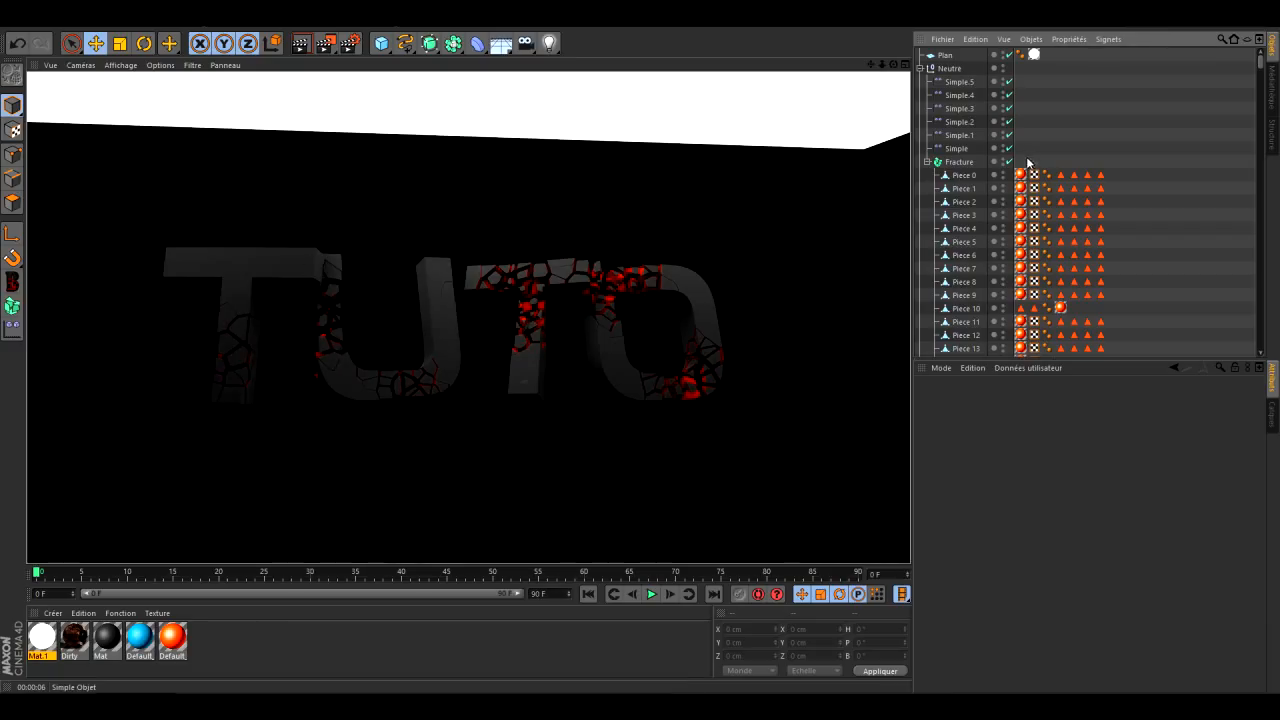
# Clear the existing scene by deleting all of its objects and materials
pyautogui.click(1091, 57)
pyautogui.scroll(-10, 1092, 60)
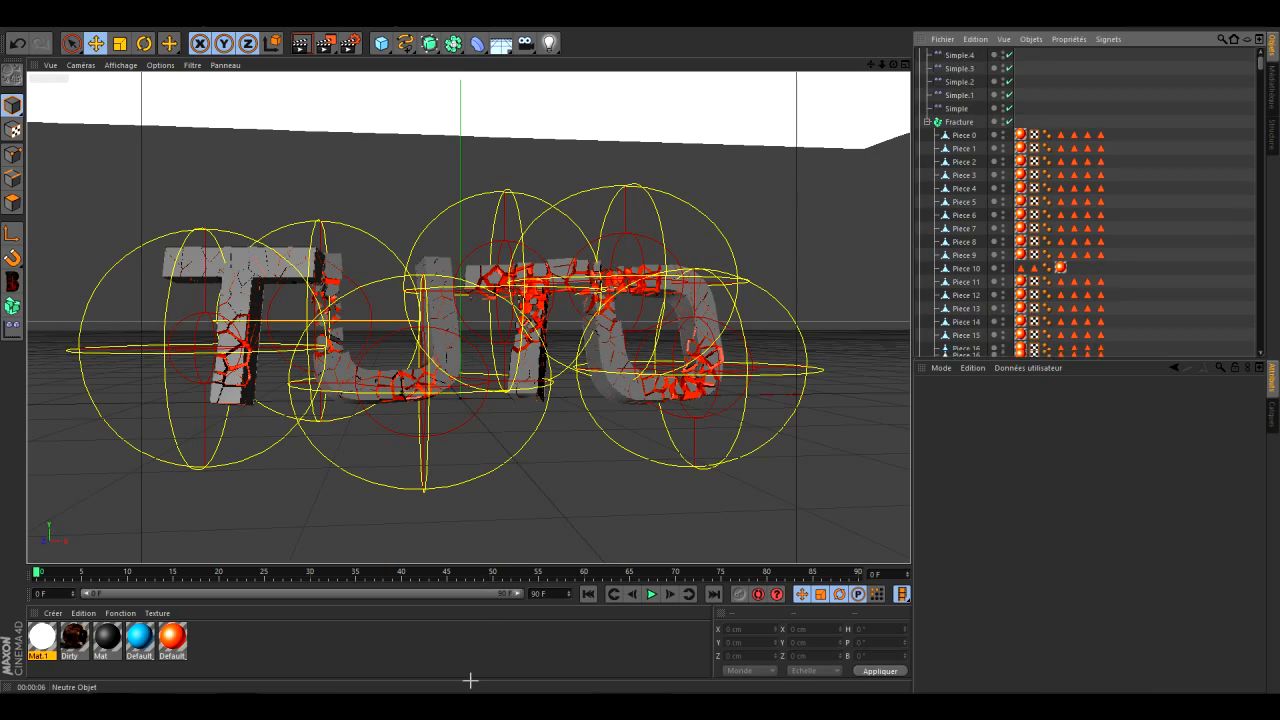
pyautogui.moveTo(968, 356); pyautogui.dragTo(968, 358)
pyautogui.scroll(-5, 792, 488)
pyautogui.scroll(3, 742, 315)
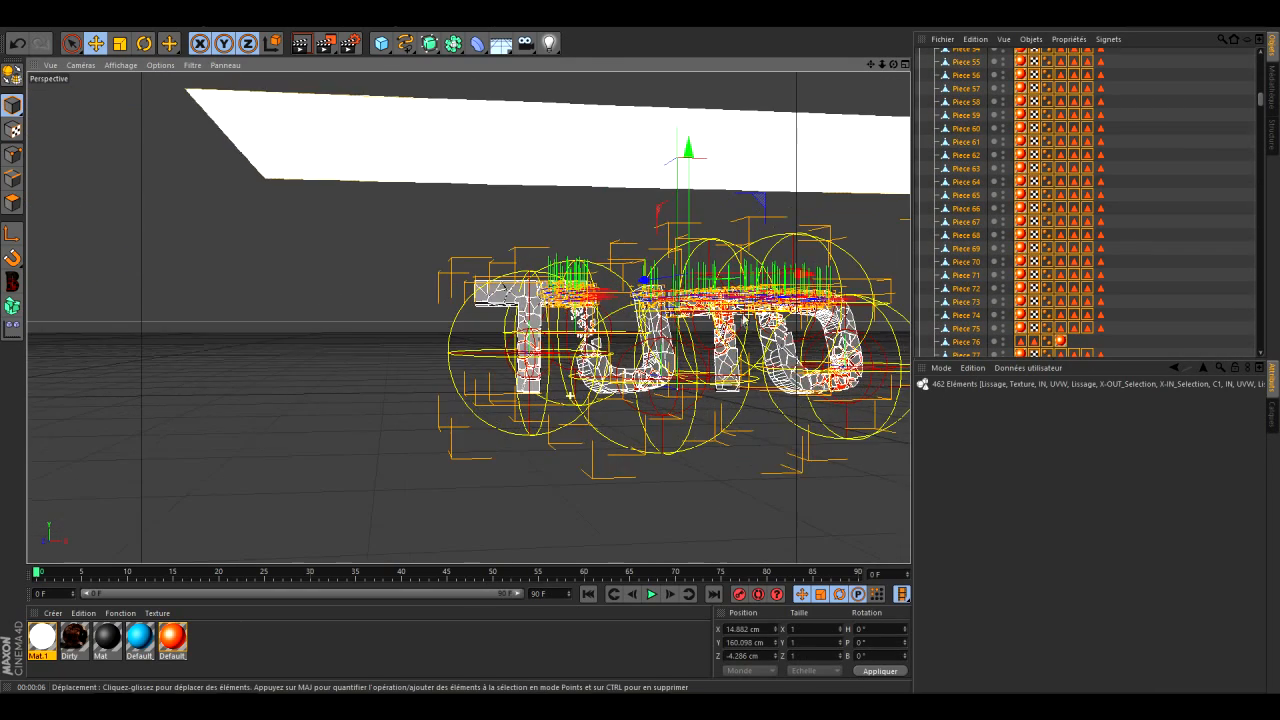
pyautogui.moveTo(870, 65); pyautogui.dragTo(860, 68)
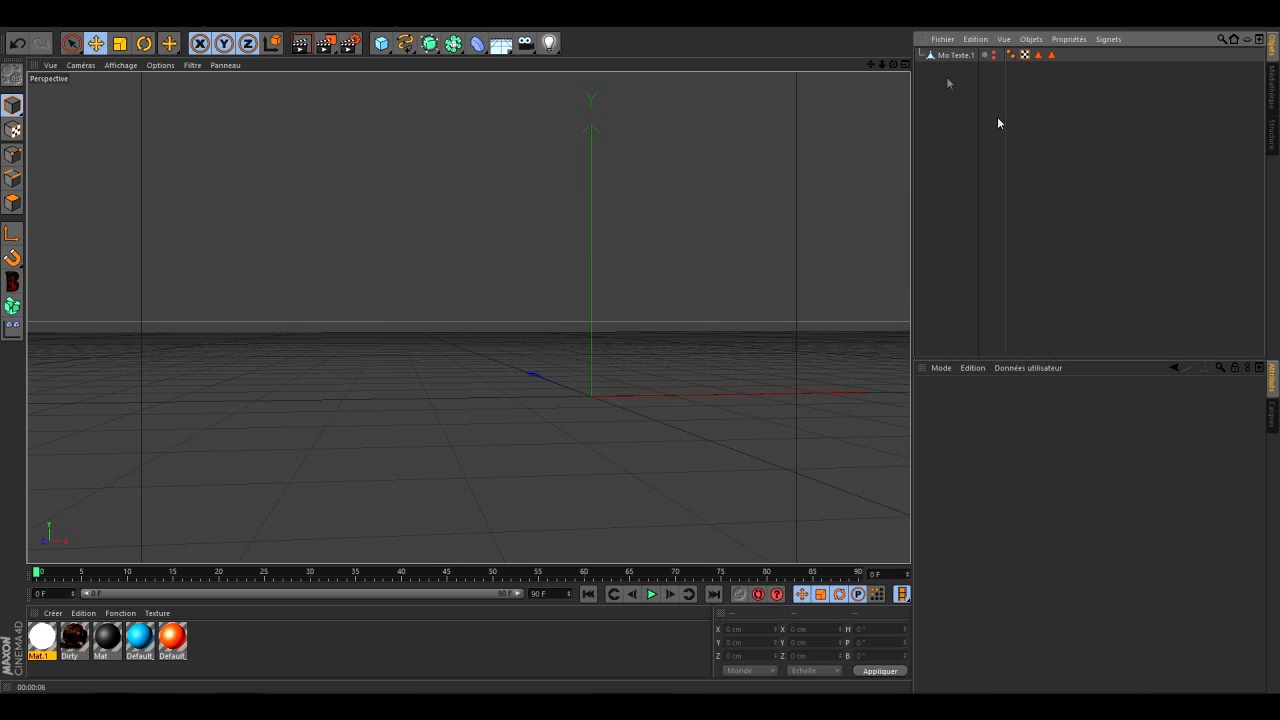
pyautogui.press('Delete')
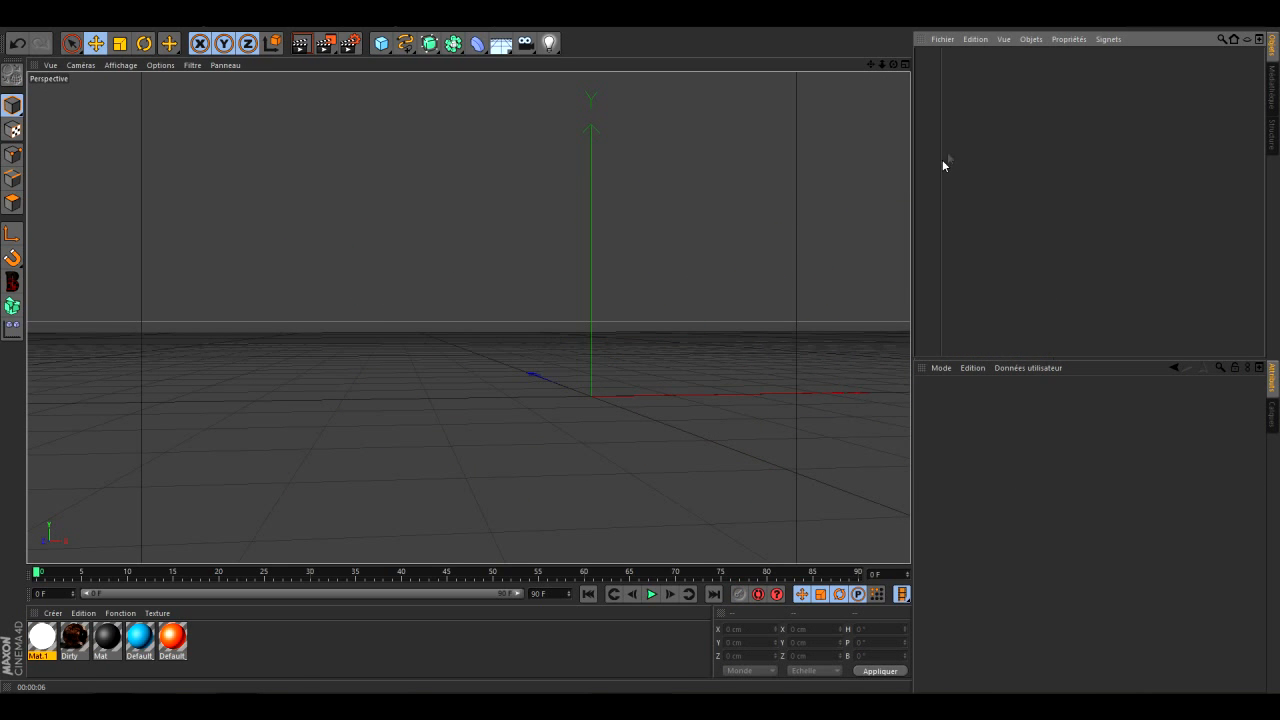
pyautogui.moveTo(235, 672); pyautogui.dragTo(3, 608)
pyautogui.press('Delete')
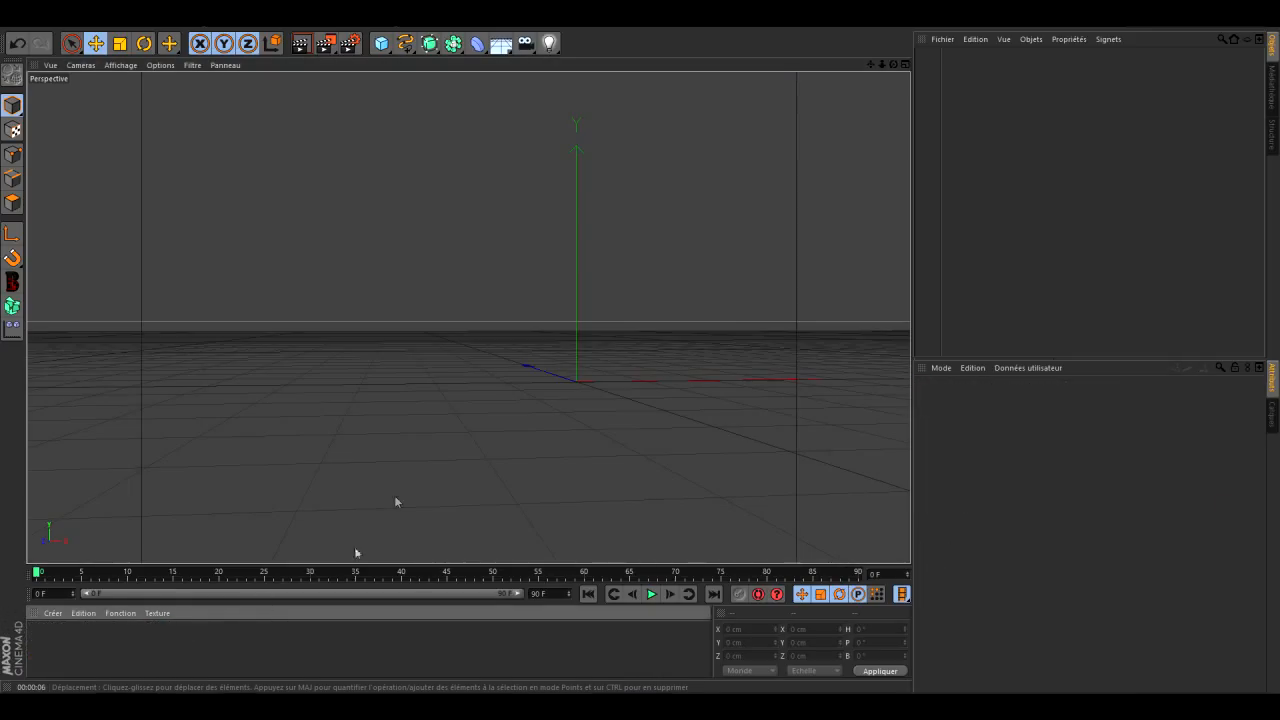
# Add a MoGraph Mo Texte object and frame it in the perspective view
pyautogui.click(338, 28)
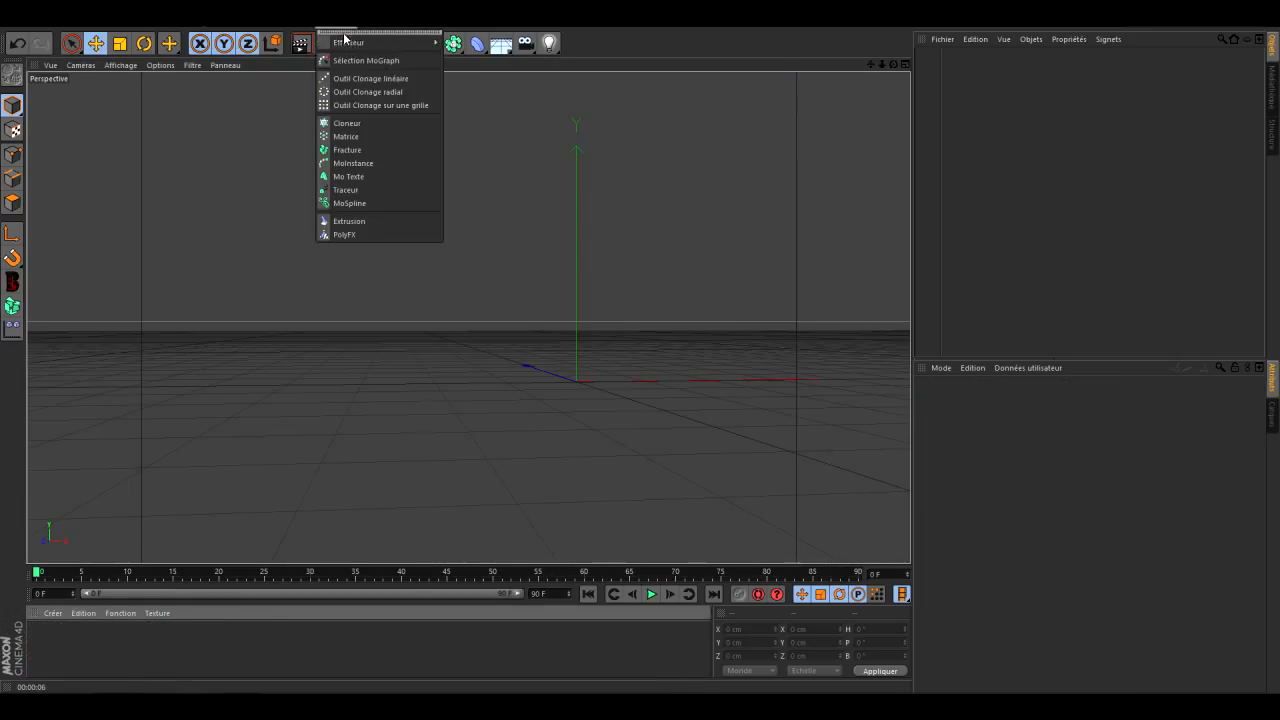
pyautogui.click(359, 177)
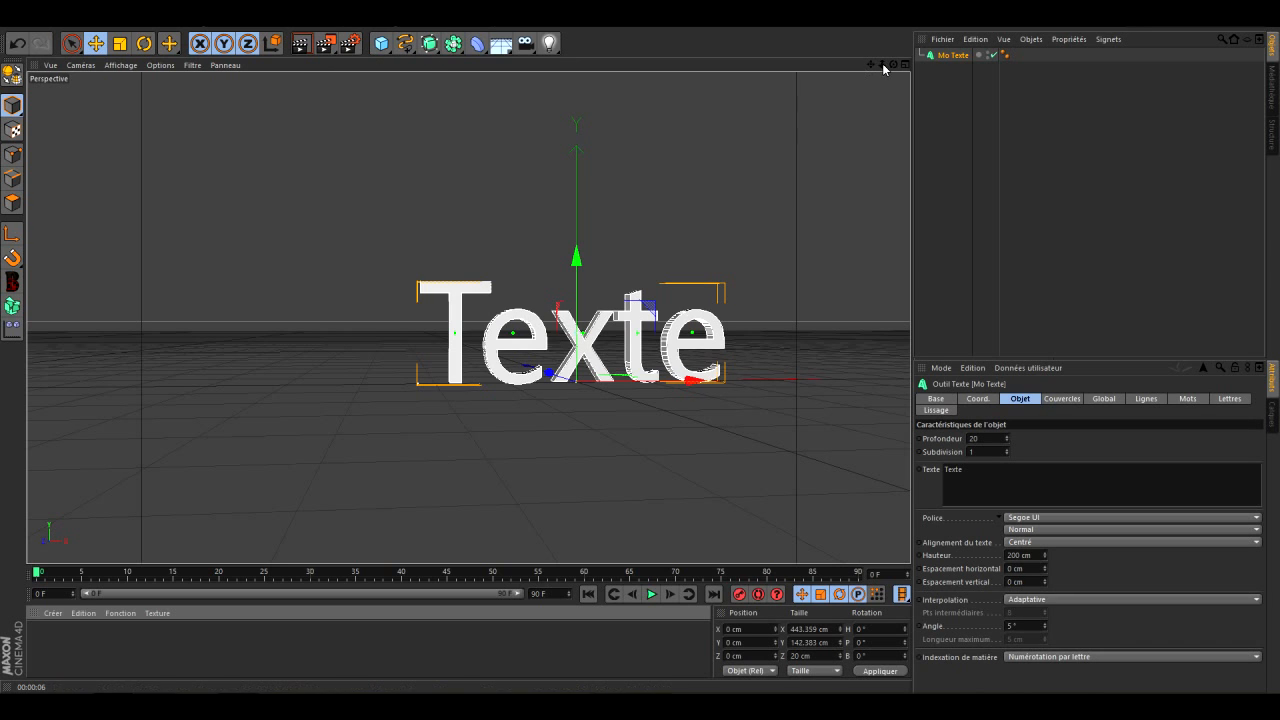
pyautogui.moveTo(871, 64); pyautogui.dragTo(415, 376)
pyautogui.scroll(2, 415, 376)
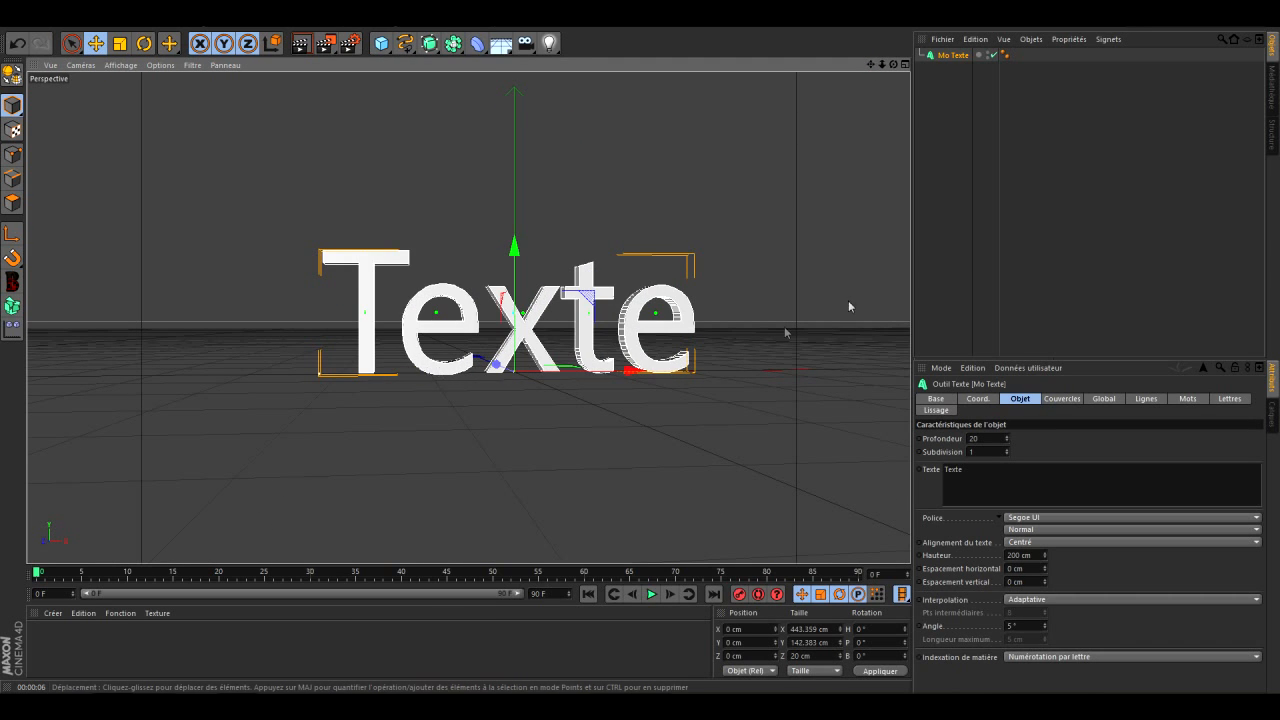
pyautogui.moveTo(871, 64); pyautogui.dragTo(835, 66)
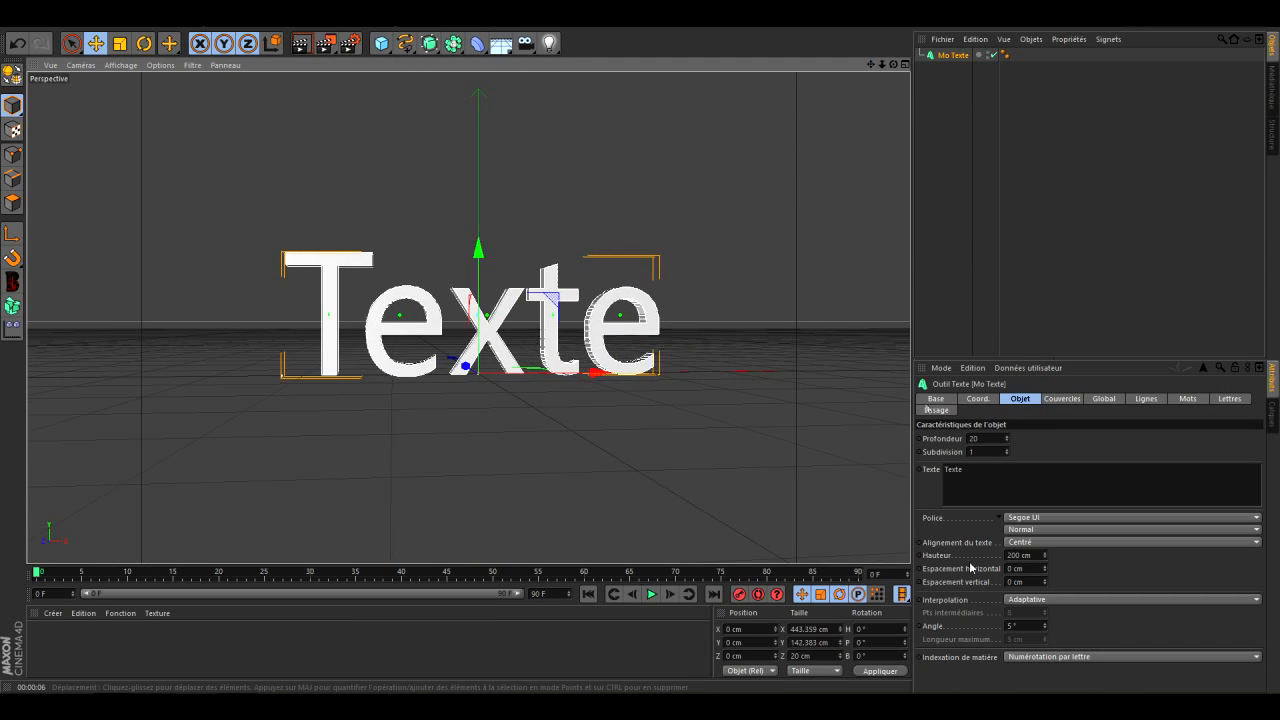
# Set the Mo Texte object's font to FoughtKnight
pyautogui.click(1035, 517)
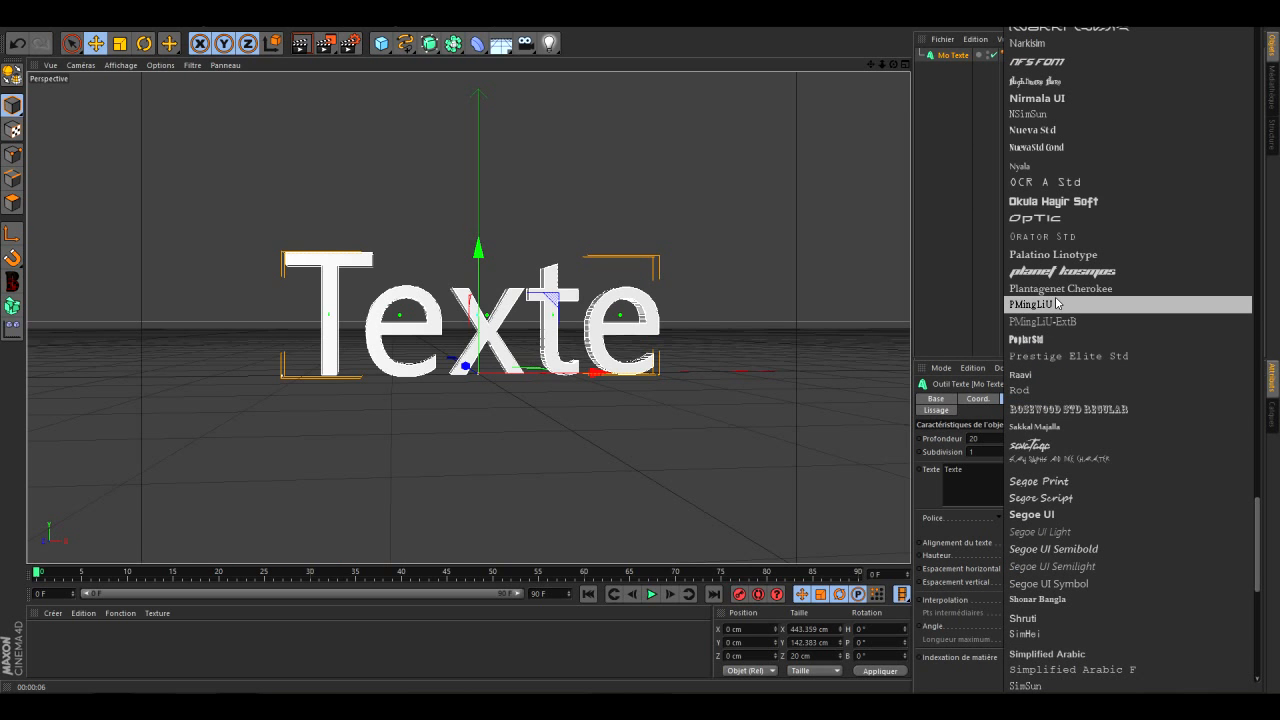
pyautogui.scroll(15, 1050, 400)
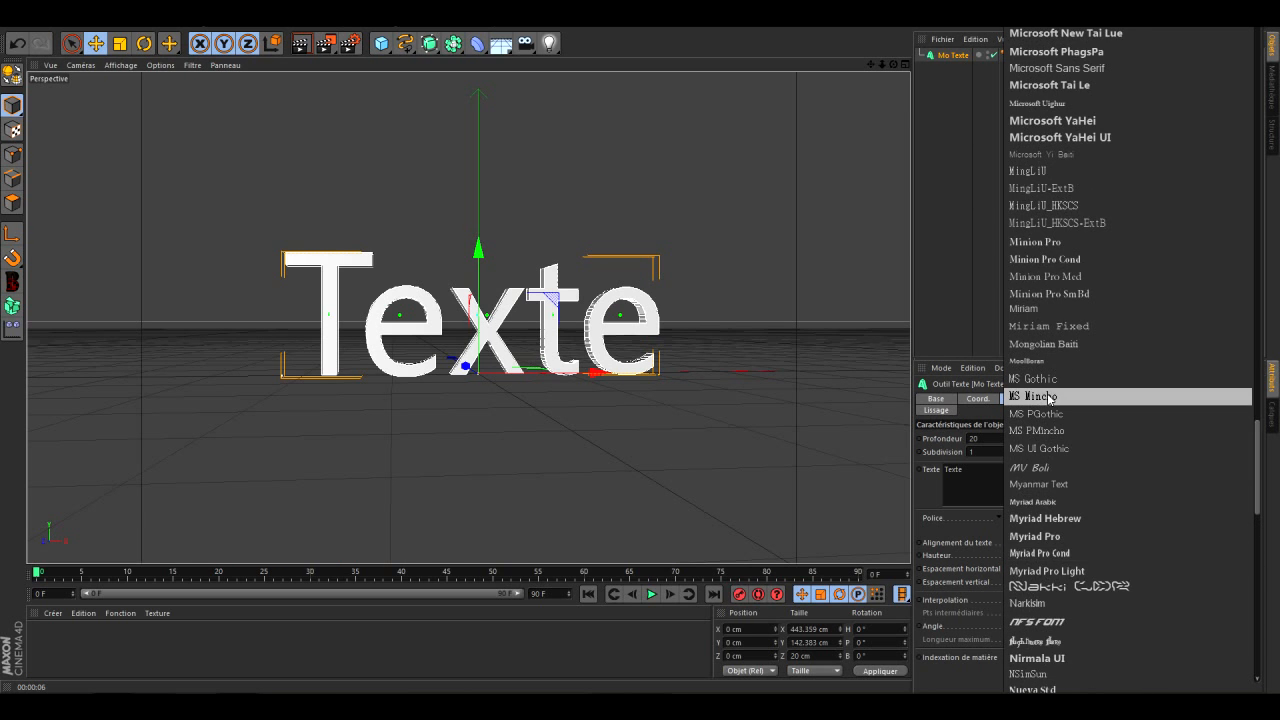
pyautogui.scroll(15, 1049, 398)
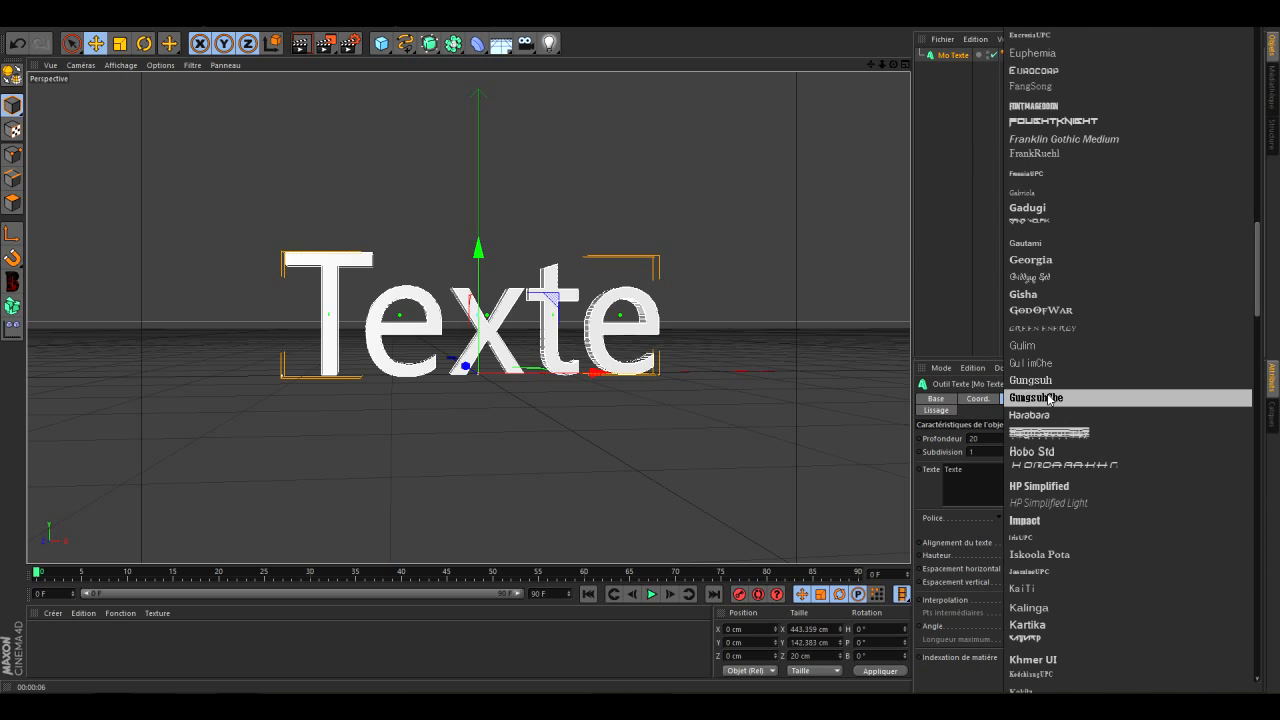
pyautogui.scroll(5, 1047, 393)
pyautogui.click(1070, 282)
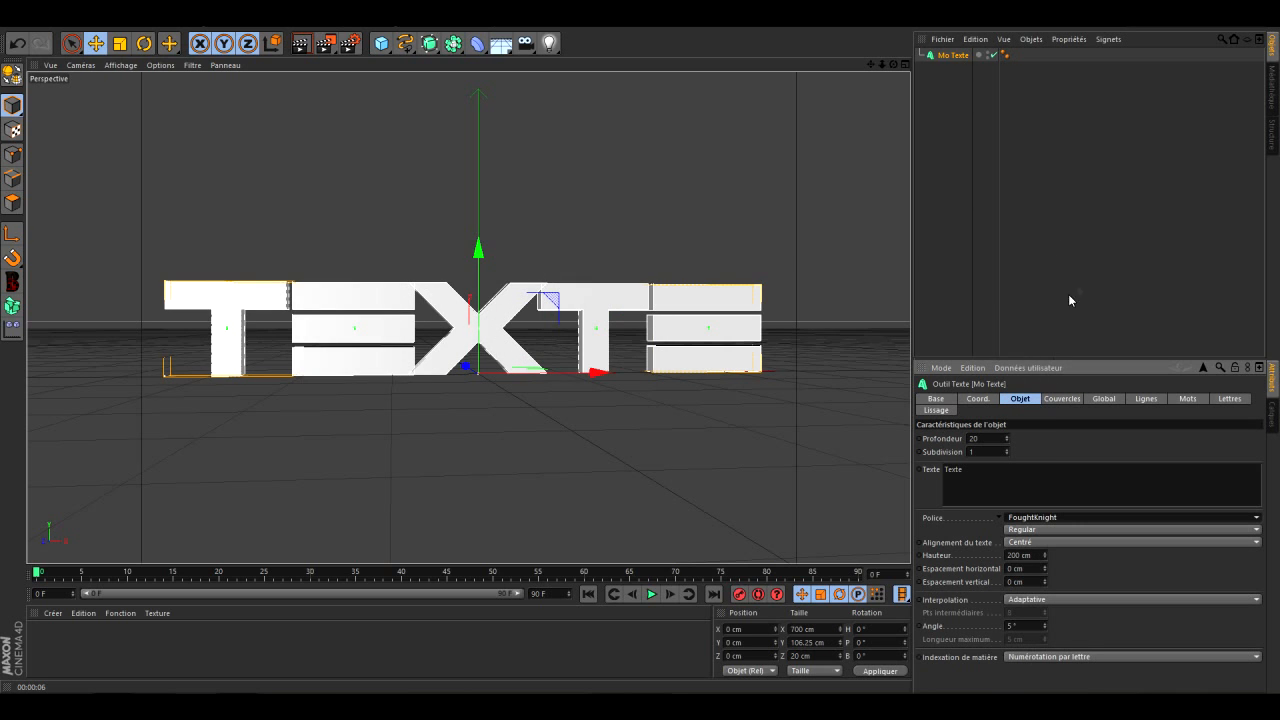
# Try the Blood Omen font on the Mo Texte object
pyautogui.doubleClick(970, 467)
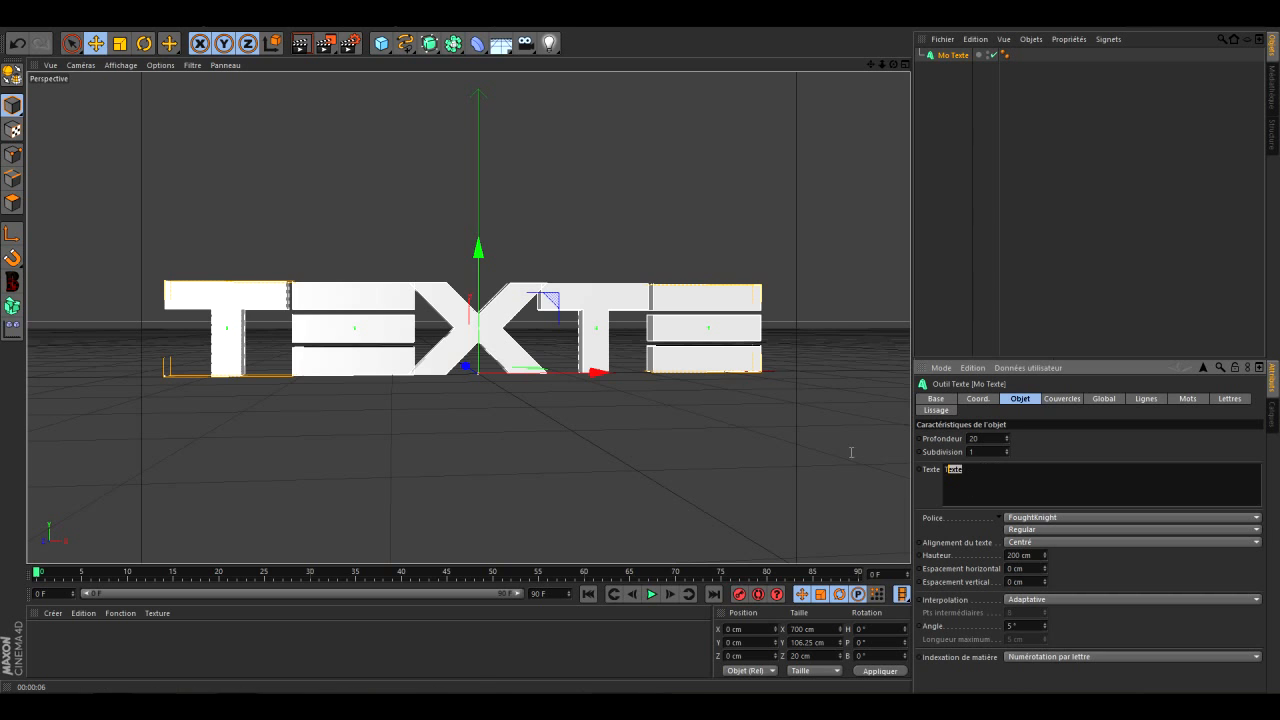
pyautogui.click(1100, 518)
pyautogui.scroll(8, 1129, 330)
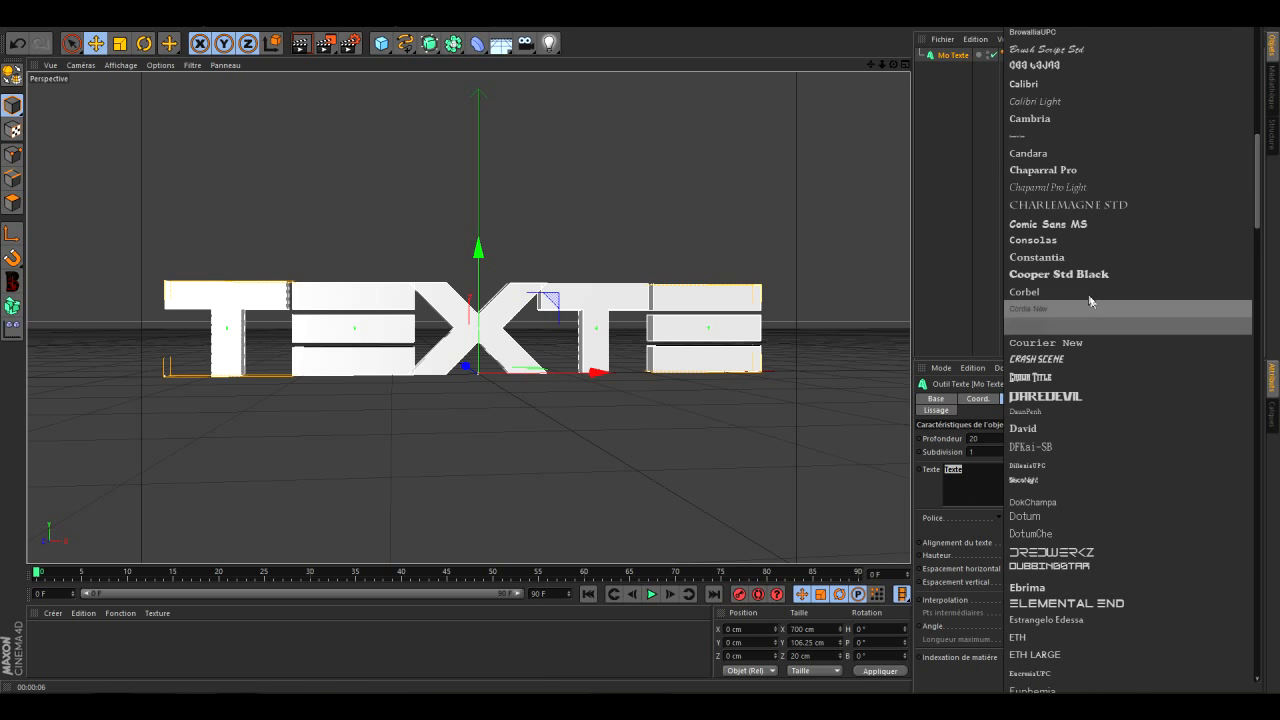
pyautogui.scroll(4, 1090, 300)
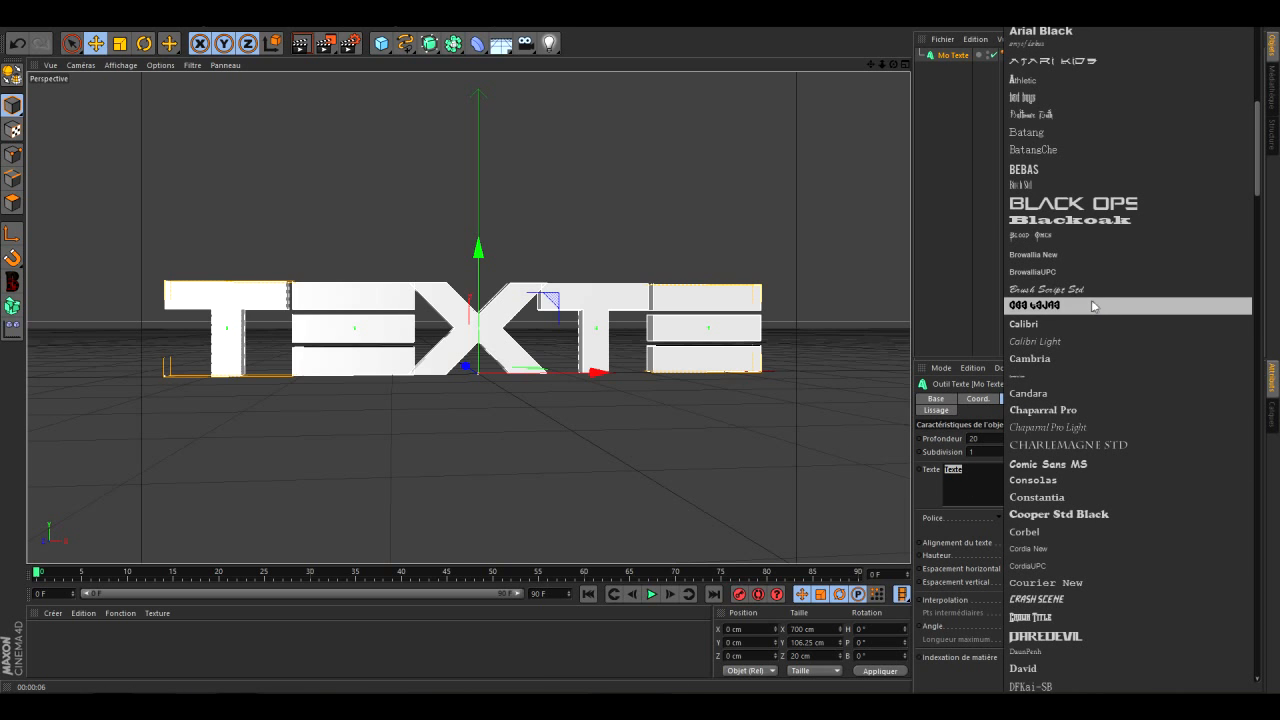
pyautogui.click(1099, 233)
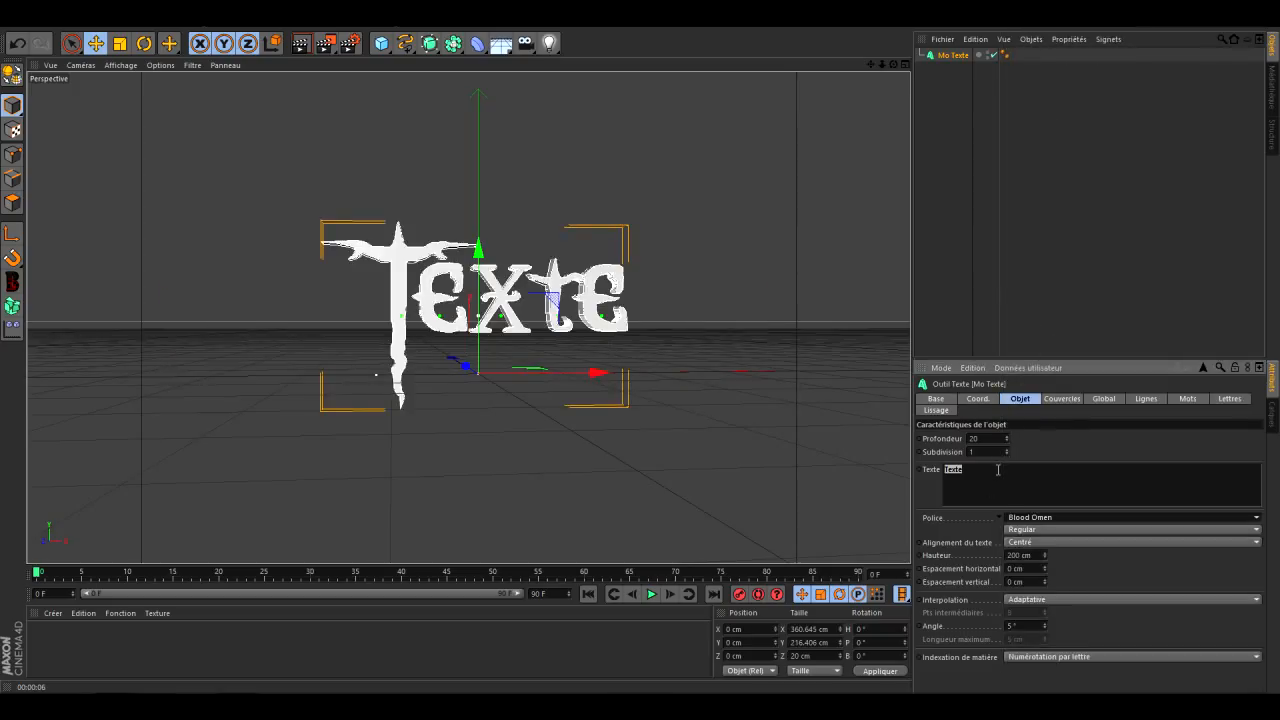
# Change the Mo Texte object's font to Spy Agency
pyautogui.click(1043, 517)
pyautogui.click(1001, 308)
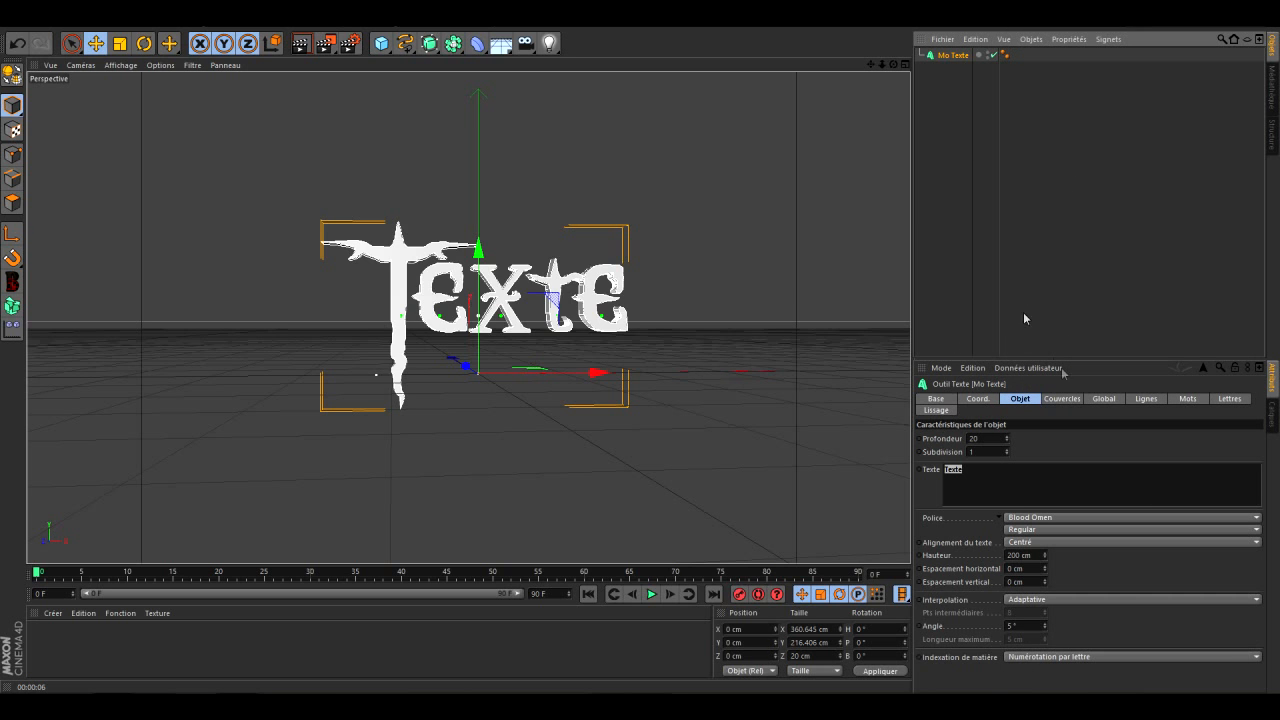
pyautogui.click(1021, 516)
pyautogui.scroll(-15, 1149, 365)
pyautogui.scroll(-20, 1147, 368)
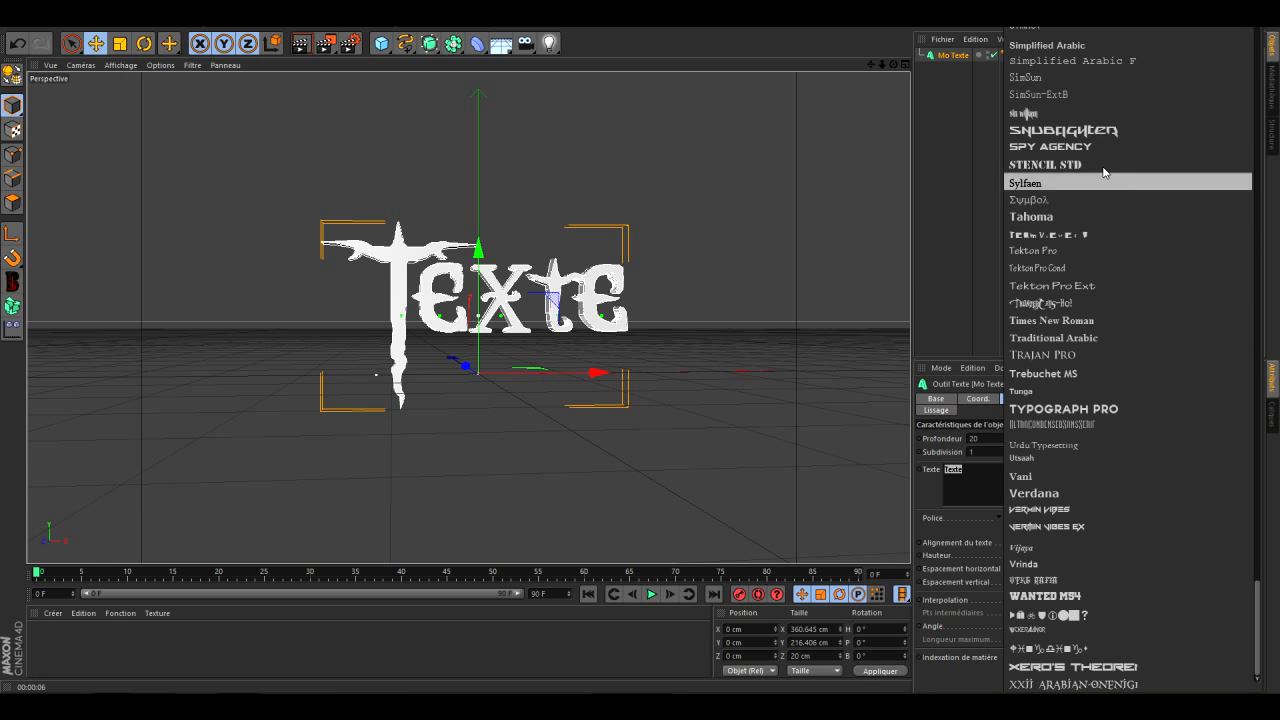
pyautogui.click(1094, 148)
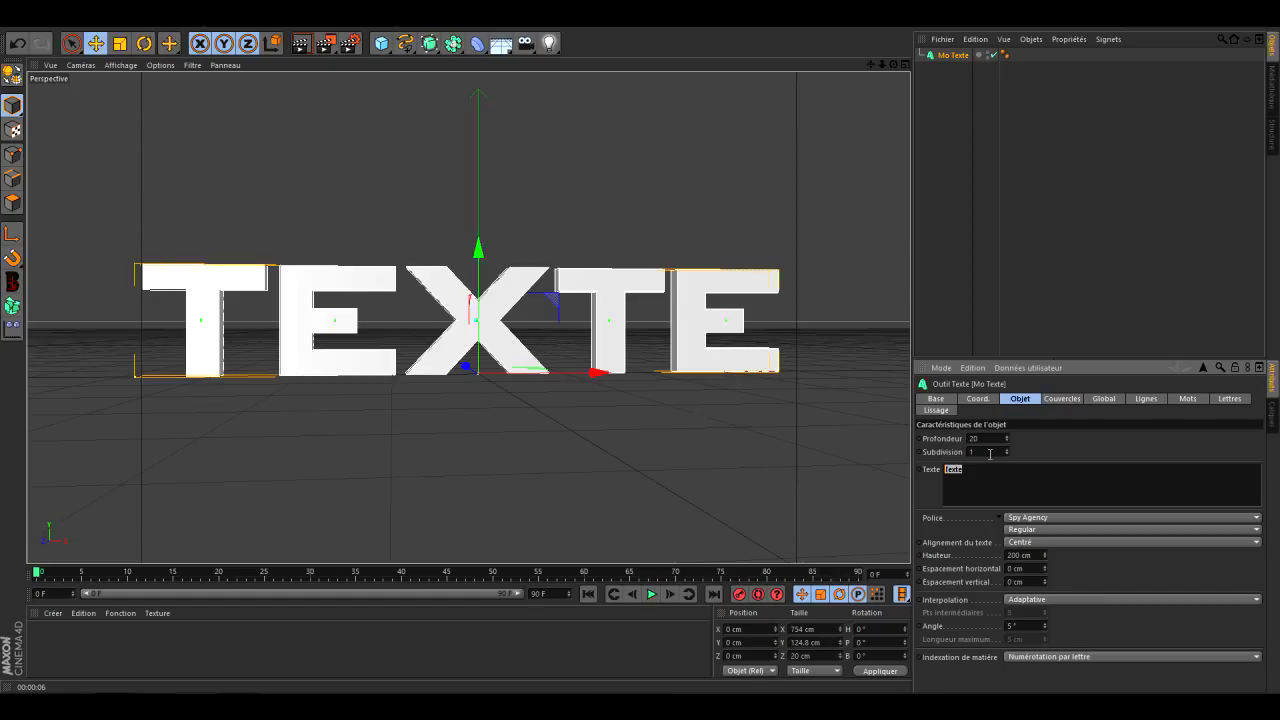
# Replace the object's text with TUTO and set its extrusion depth (Profondeur) to 43
pyautogui.write('TUTO')
pyautogui.click(928, 320)
pyautogui.click(960, 56)
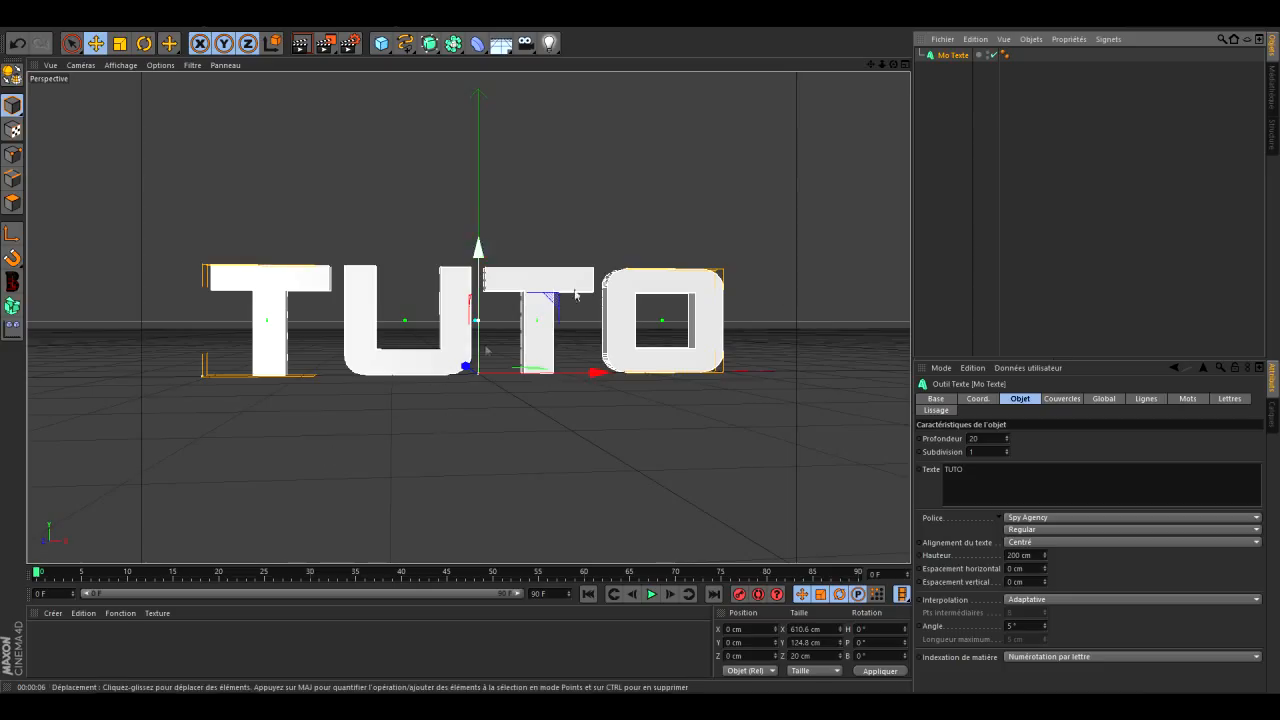
pyautogui.moveTo(1008, 439); pyautogui.dragTo(1007, 437)
pyautogui.moveTo(893, 64); pyautogui.dragTo(763, 243)
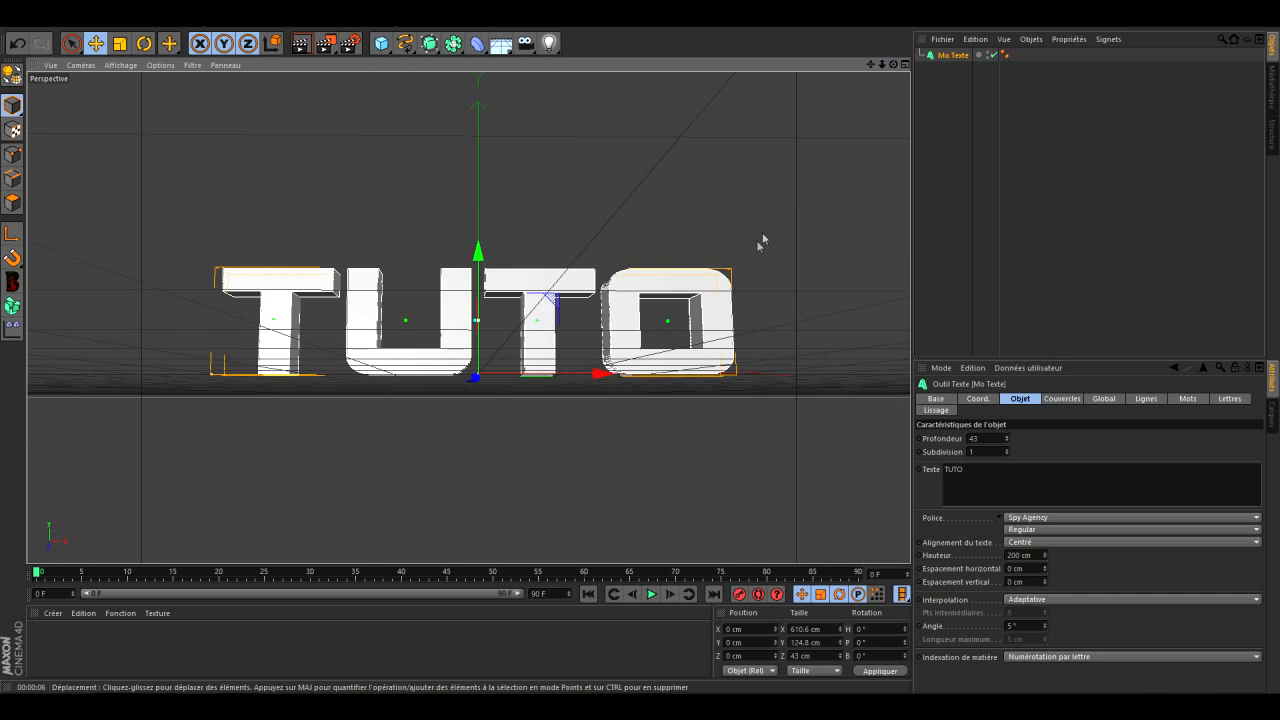
pyautogui.click(978, 131)
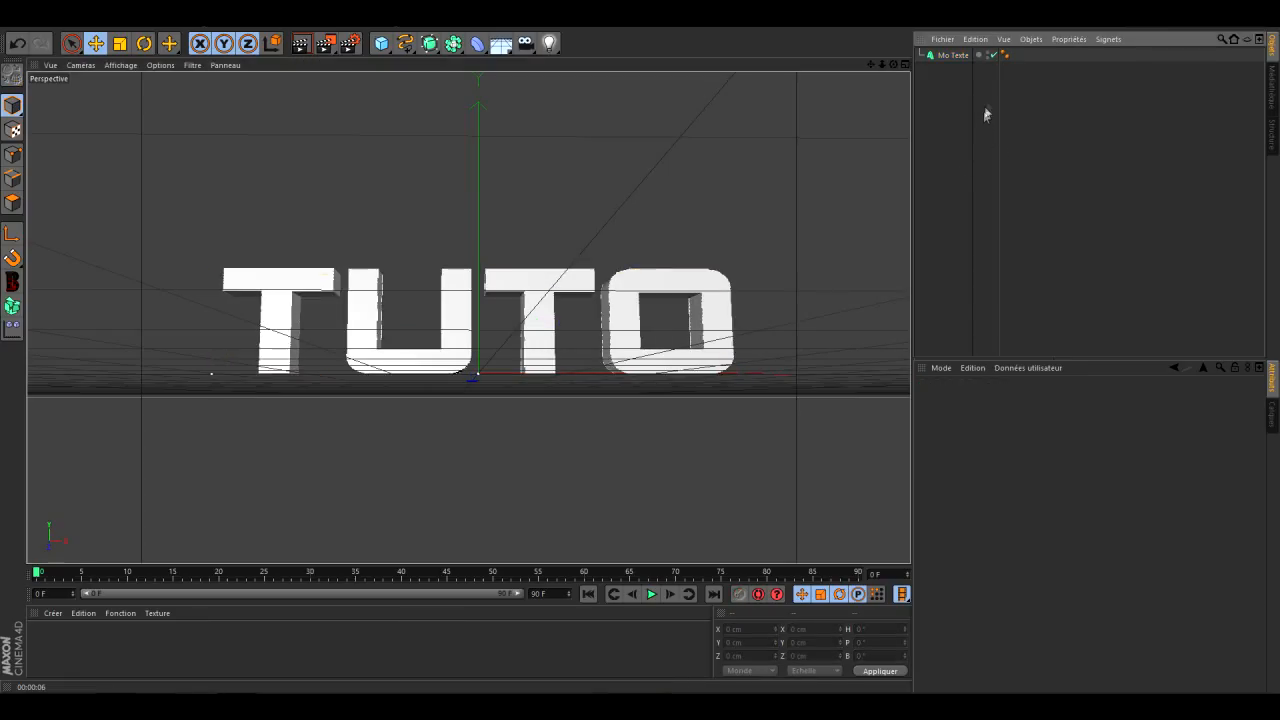
pyautogui.click(955, 55)
pyautogui.click(386, 30)
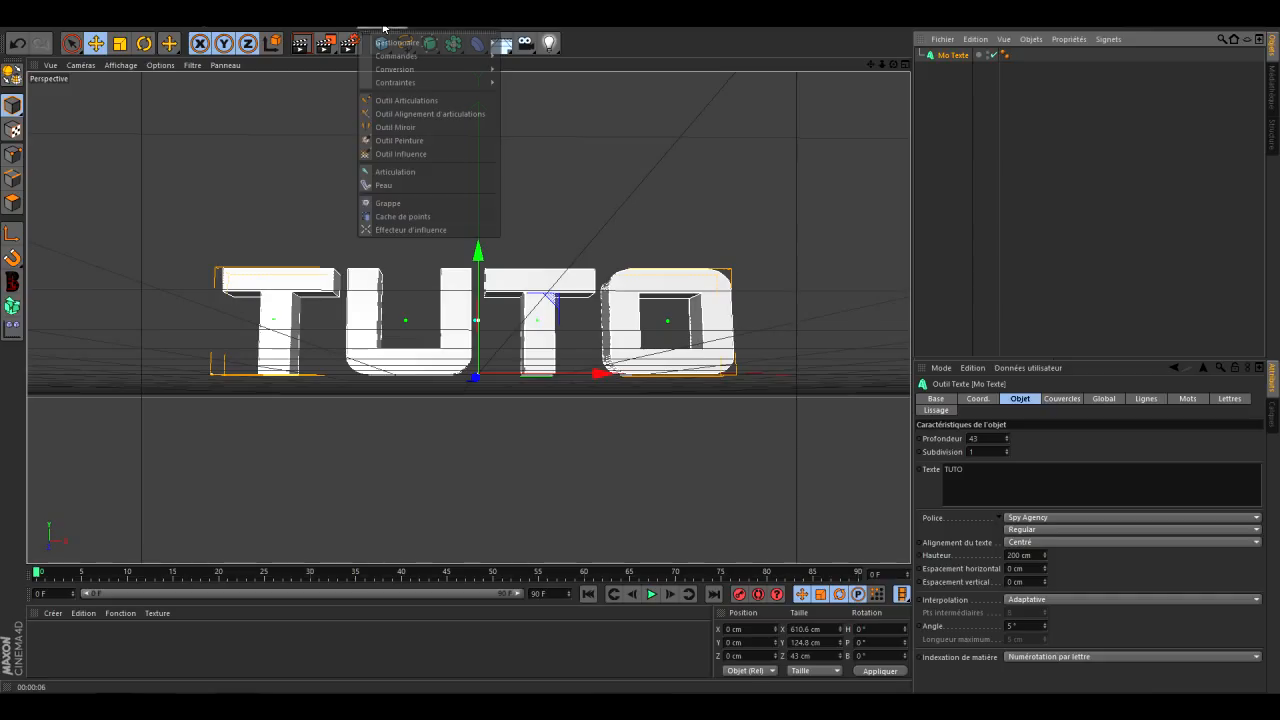
pyautogui.moveTo(352, 42)
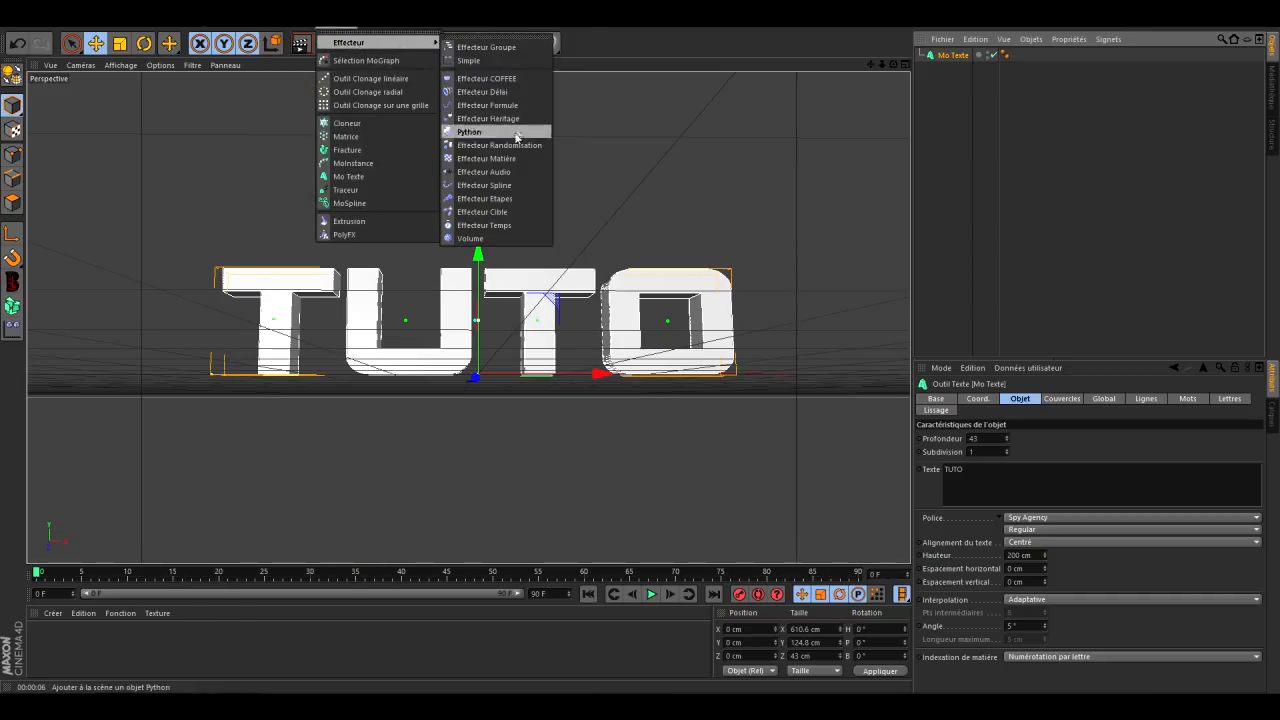
pyautogui.press('Escape')
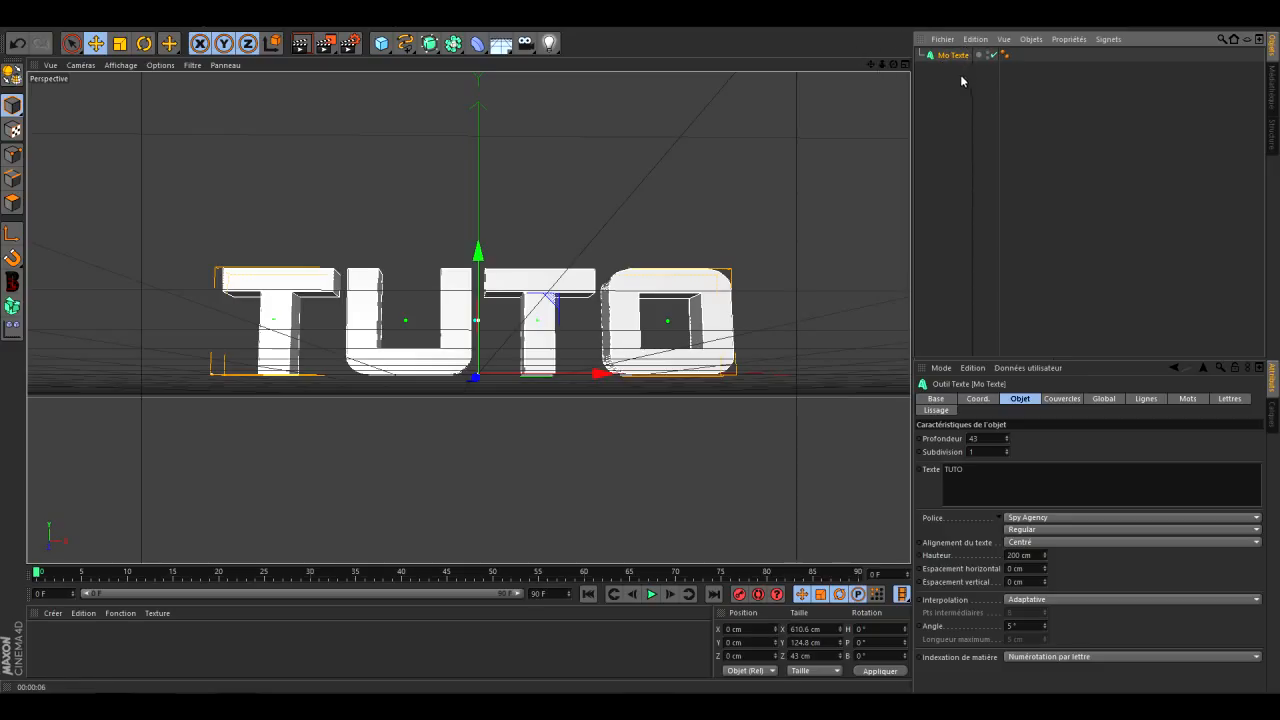
# Convert the Mo Texte object to editable and expand its hierarchy down to the individual letters
pyautogui.click(14, 78)
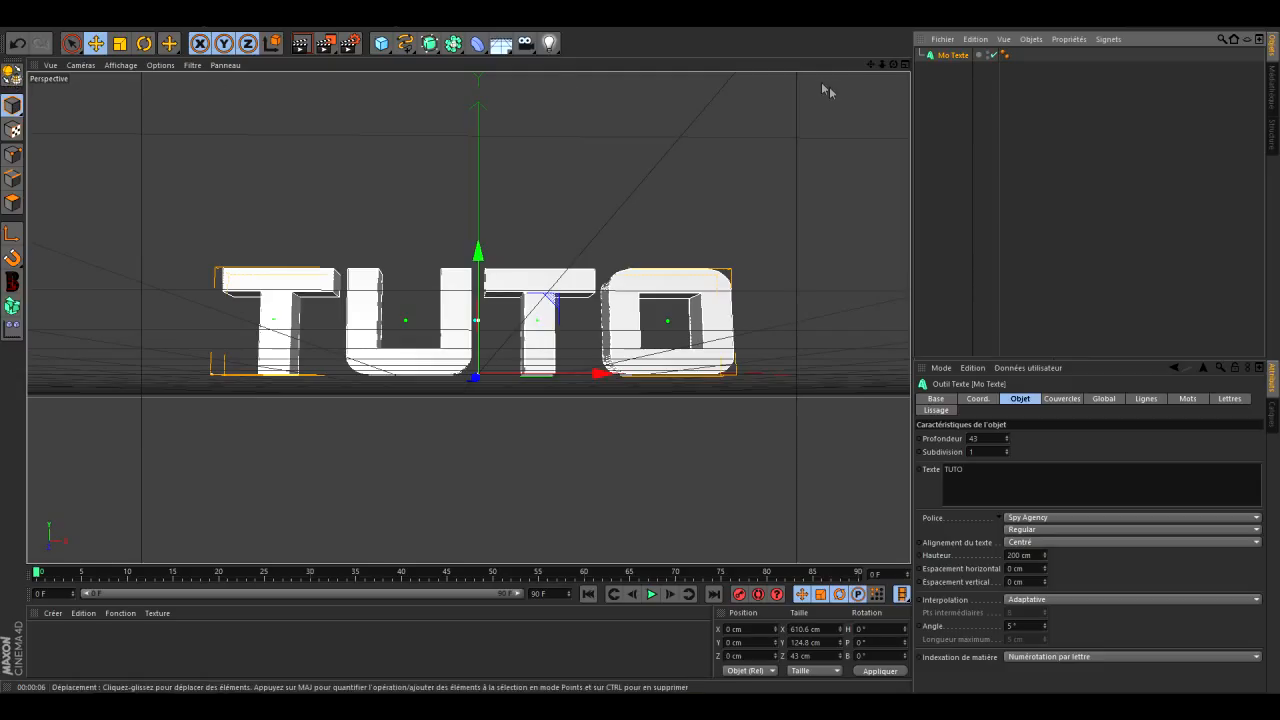
pyautogui.click(927, 68)
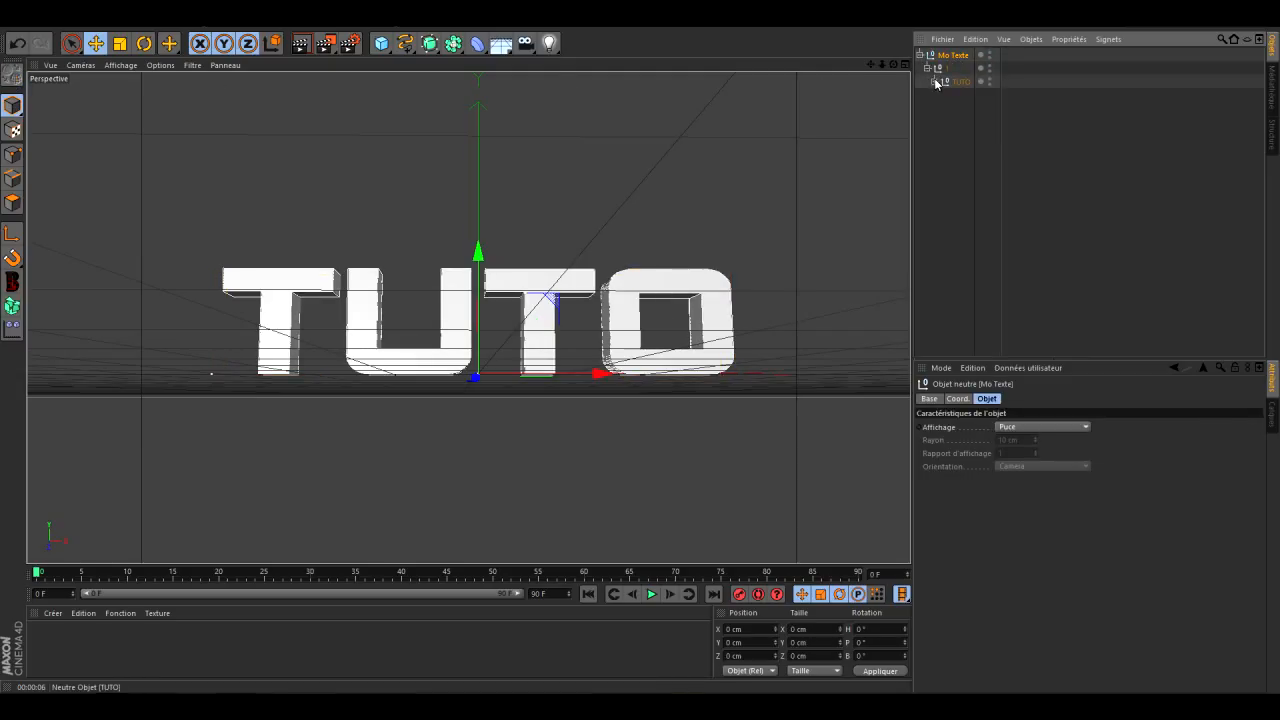
pyautogui.click(933, 81)
# Move the first T toward the U to about X 34 cm and rotate it at an angle
pyautogui.click(950, 94)
pyautogui.moveTo(334, 373); pyautogui.dragTo(362, 376)
pyautogui.press('r')
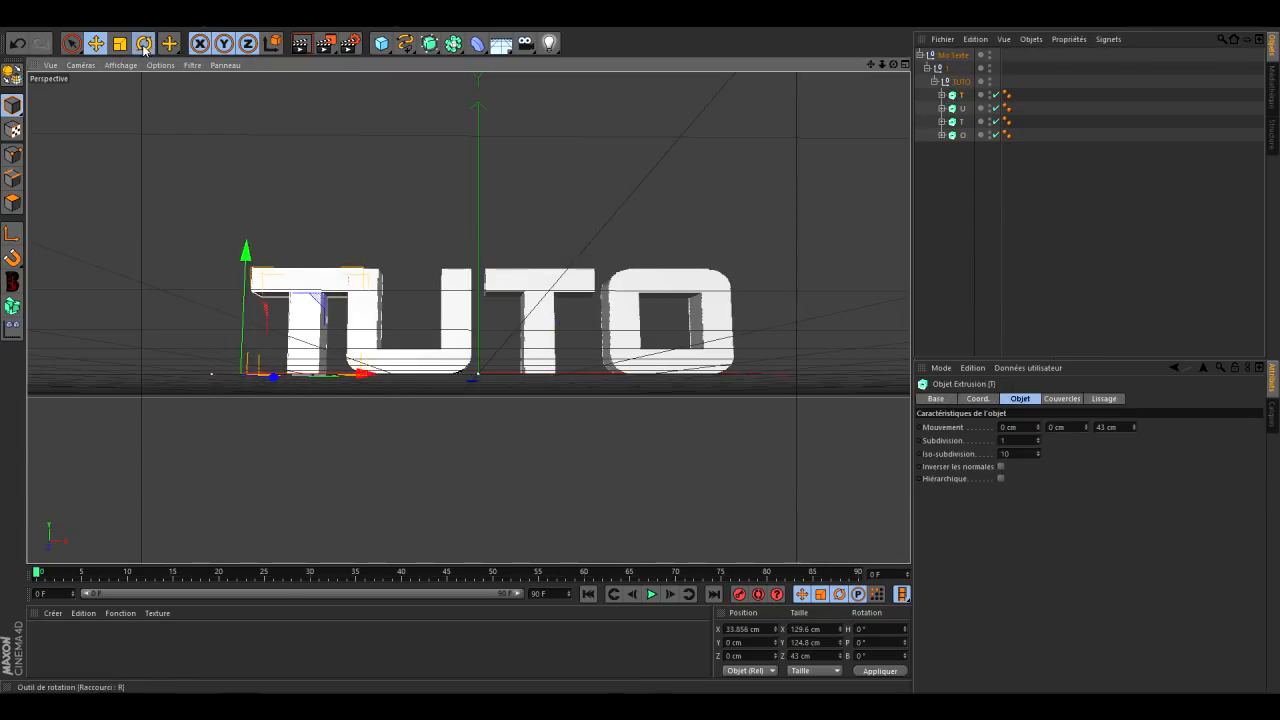
pyautogui.moveTo(367, 469); pyautogui.dragTo(276, 388)
pyautogui.press('e')
# Rotate the U to about H 19°, P -8°, B -3° and move it to about X 158, Y -5, Z -17 cm
pyautogui.click(962, 108)
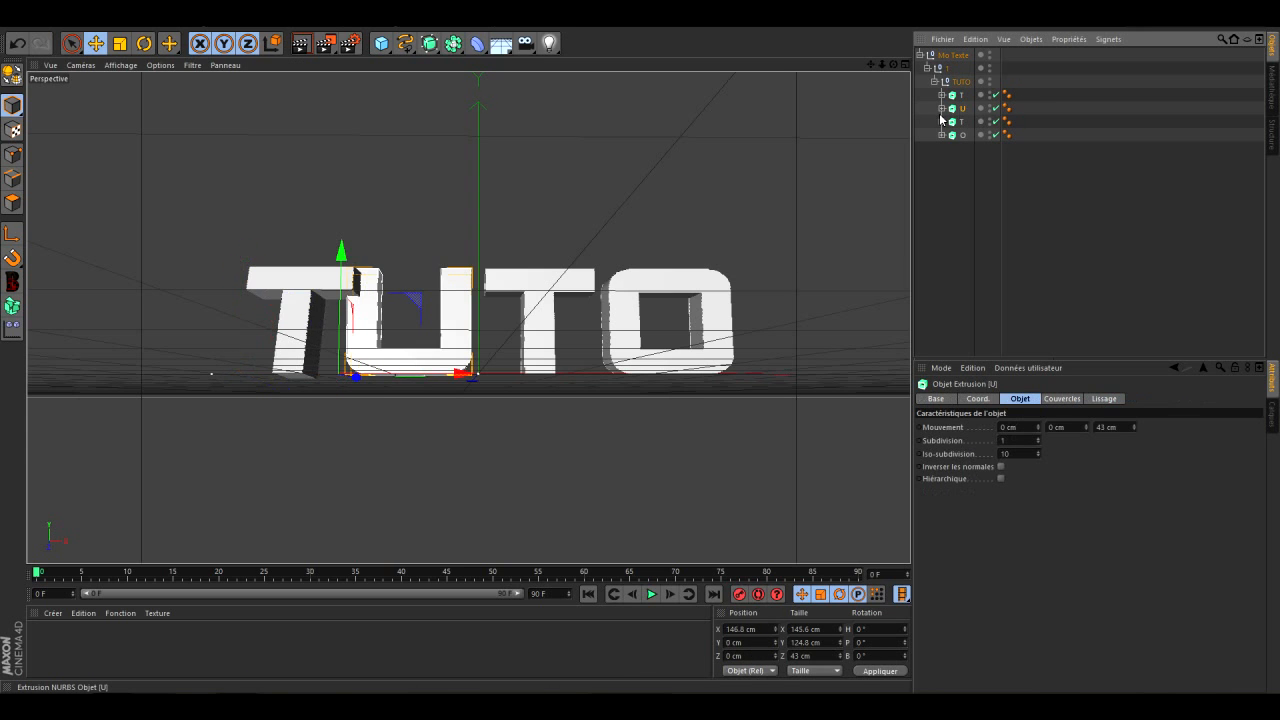
pyautogui.click(144, 43)
pyautogui.moveTo(329, 400); pyautogui.dragTo(423, 373)
pyautogui.press('e')
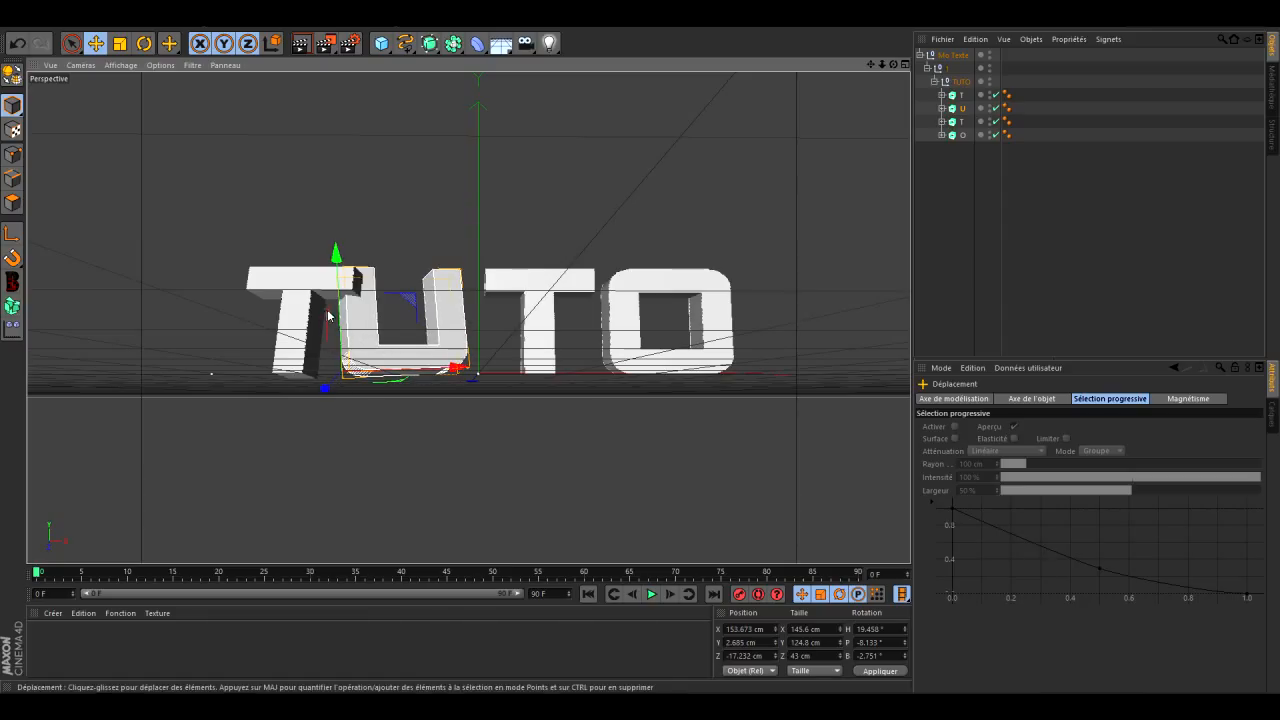
pyautogui.moveTo(338, 316); pyautogui.dragTo(342, 324)
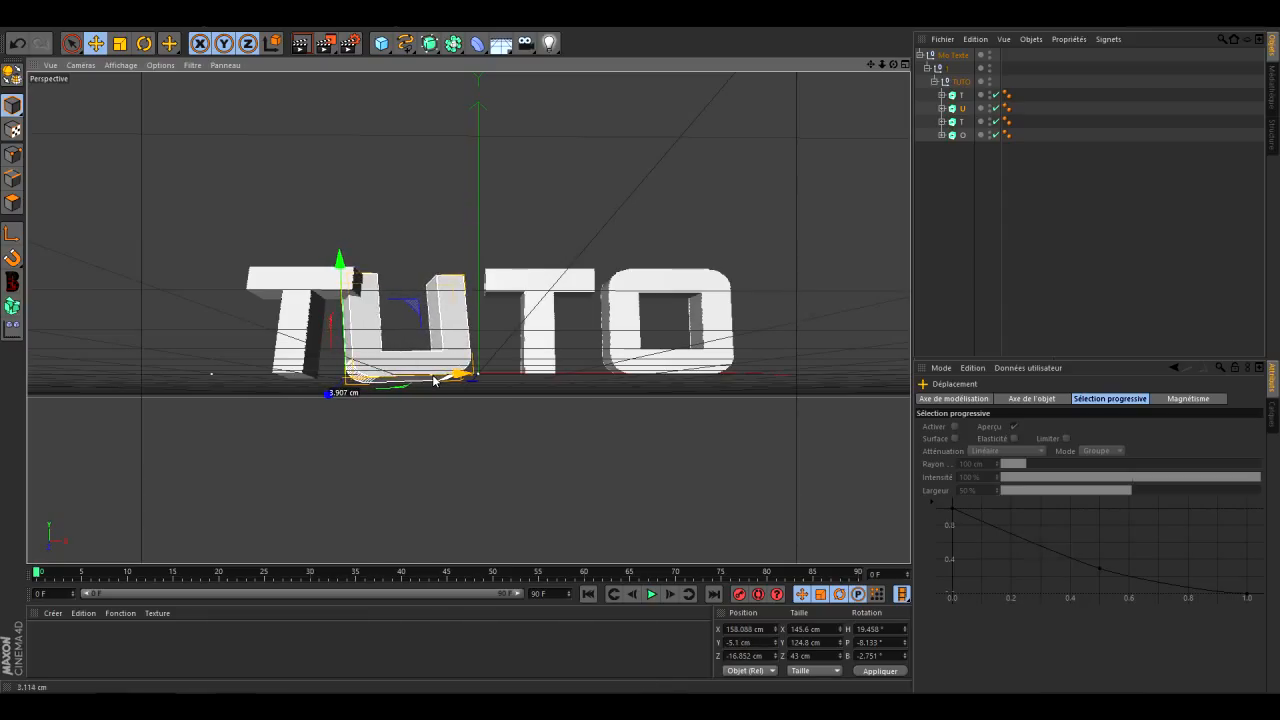
# Rotate the second T to about H 6°, P 15° and move it against the U at about X 273, Y -10, Z 22 cm
pyautogui.click(962, 121)
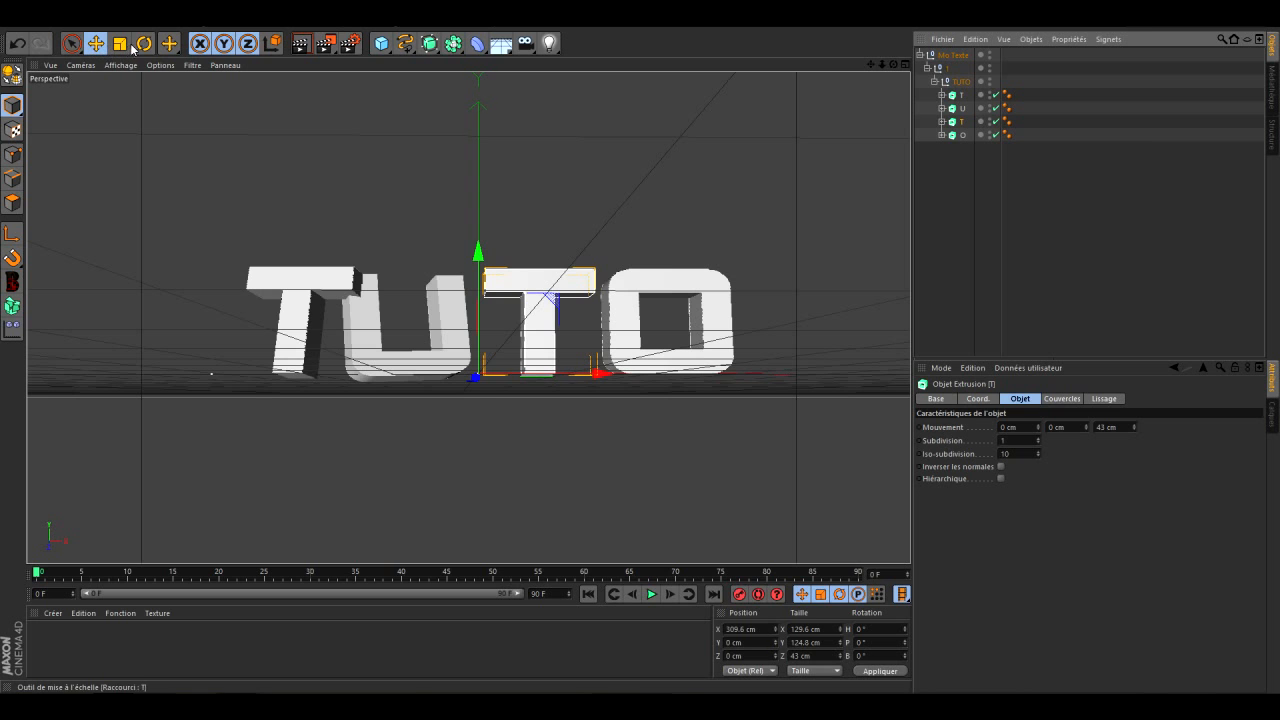
pyautogui.press('r')
pyautogui.moveTo(470, 325); pyautogui.dragTo(531, 398)
pyautogui.moveTo(438, 309); pyautogui.dragTo(440, 318)
pyautogui.press('e')
pyautogui.moveTo(543, 342); pyautogui.dragTo(434, 359)
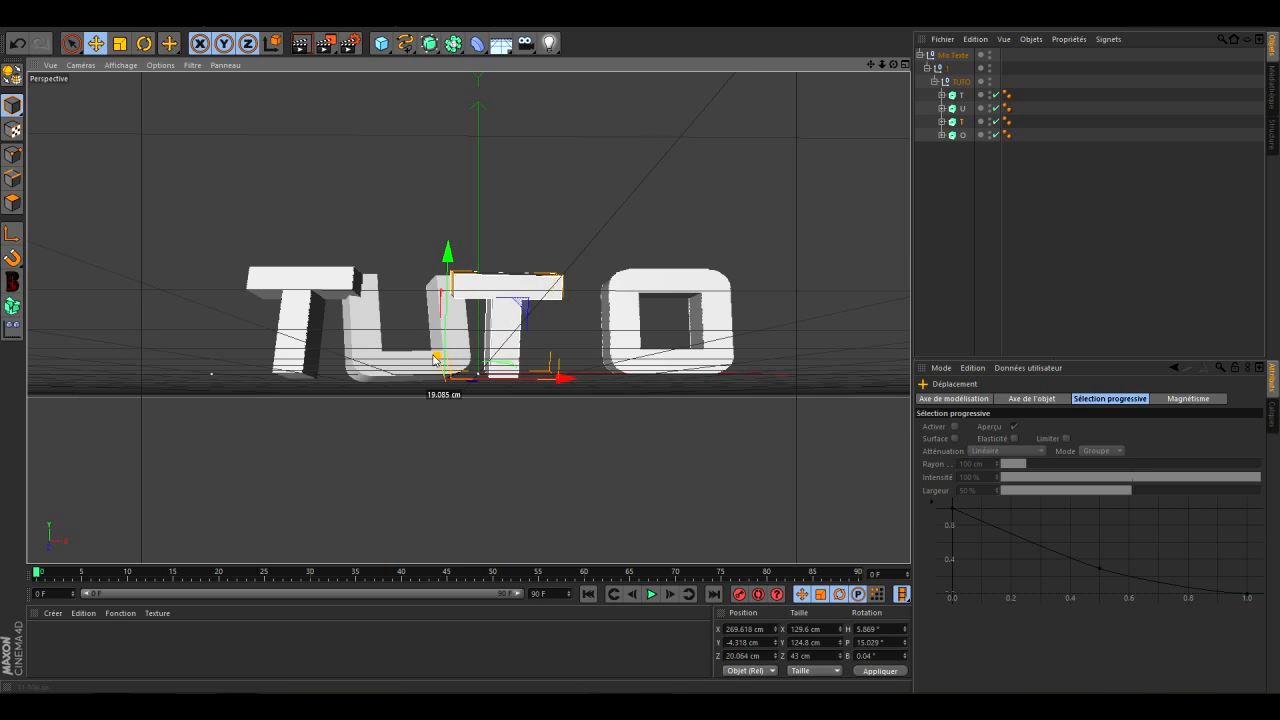
pyautogui.moveTo(443, 251); pyautogui.dragTo(443, 257)
pyautogui.moveTo(560, 381); pyautogui.dragTo(530, 387)
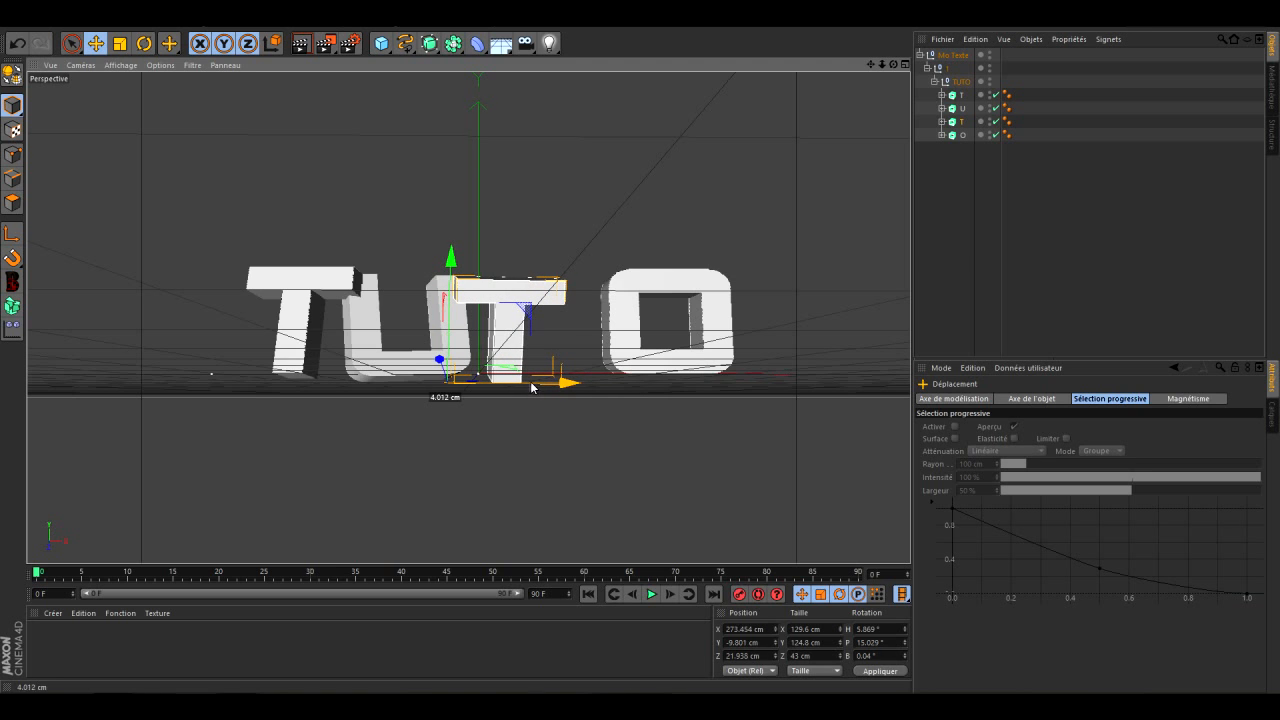
# Rotate the O at an angle and move it against the second T
pyautogui.click(958, 134)
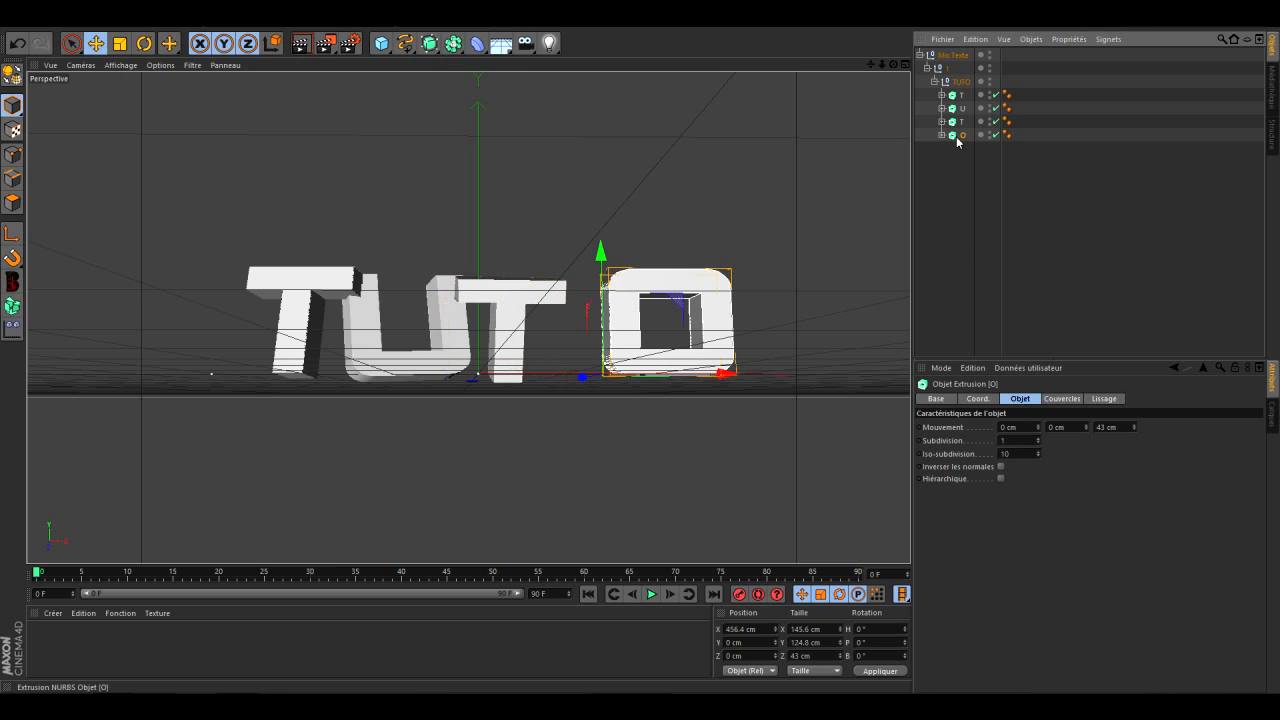
pyautogui.click(144, 45)
pyautogui.moveTo(609, 408)
pyautogui.mouseDown()
pyautogui.moveTo(629, 393)
pyautogui.moveTo(615, 411)
pyautogui.mouseUp()
pyautogui.click(97, 45)
pyautogui.hotkey('ctrl', 'z')
pyautogui.hotkey('ctrl', 'z')
pyautogui.hotkey('ctrl', 'z')
pyautogui.click(960, 219)
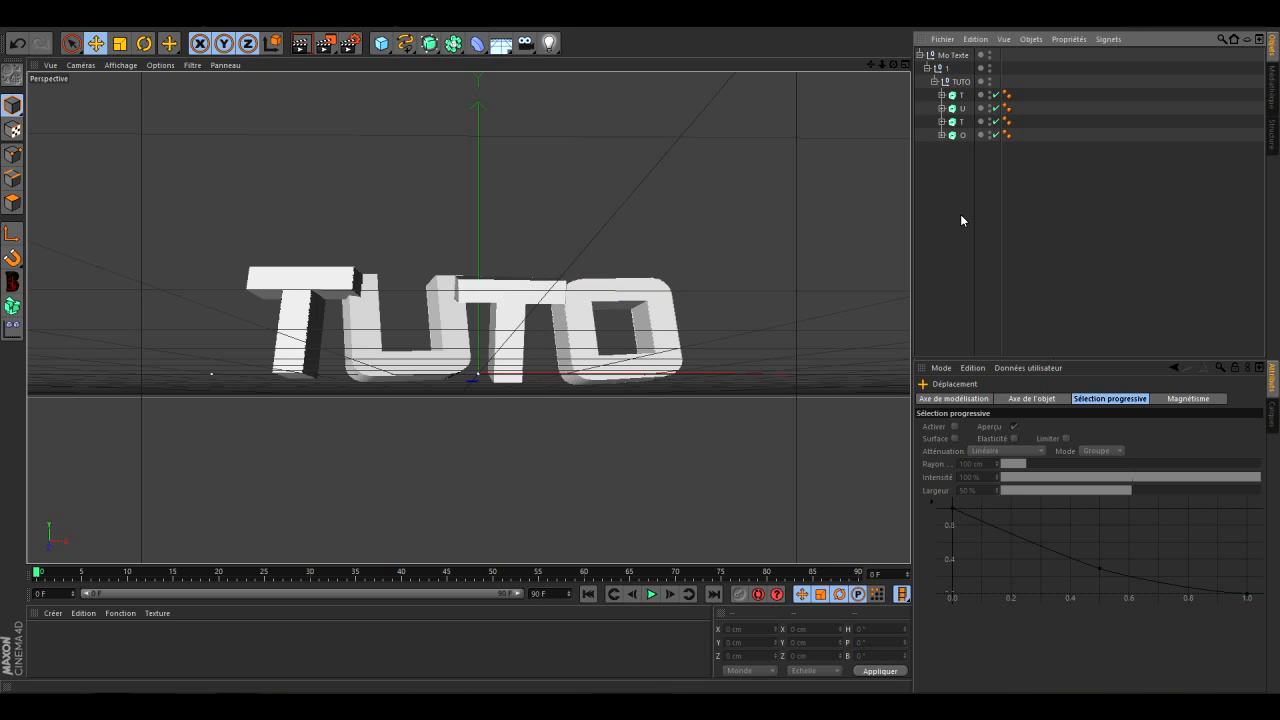
# Convert the four letter extrusions to editable polygon objects and expand each letter to its caps
pyautogui.moveTo(970, 186); pyautogui.dragTo(916, 49)
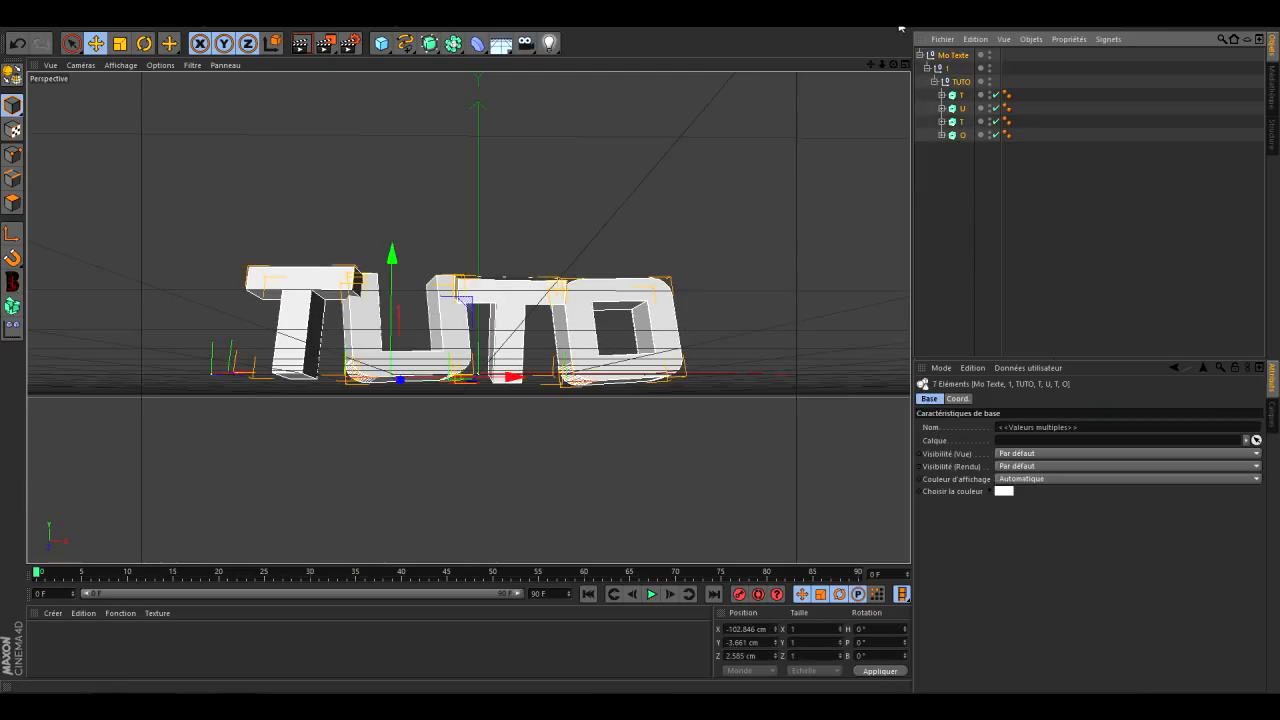
pyautogui.press('c')
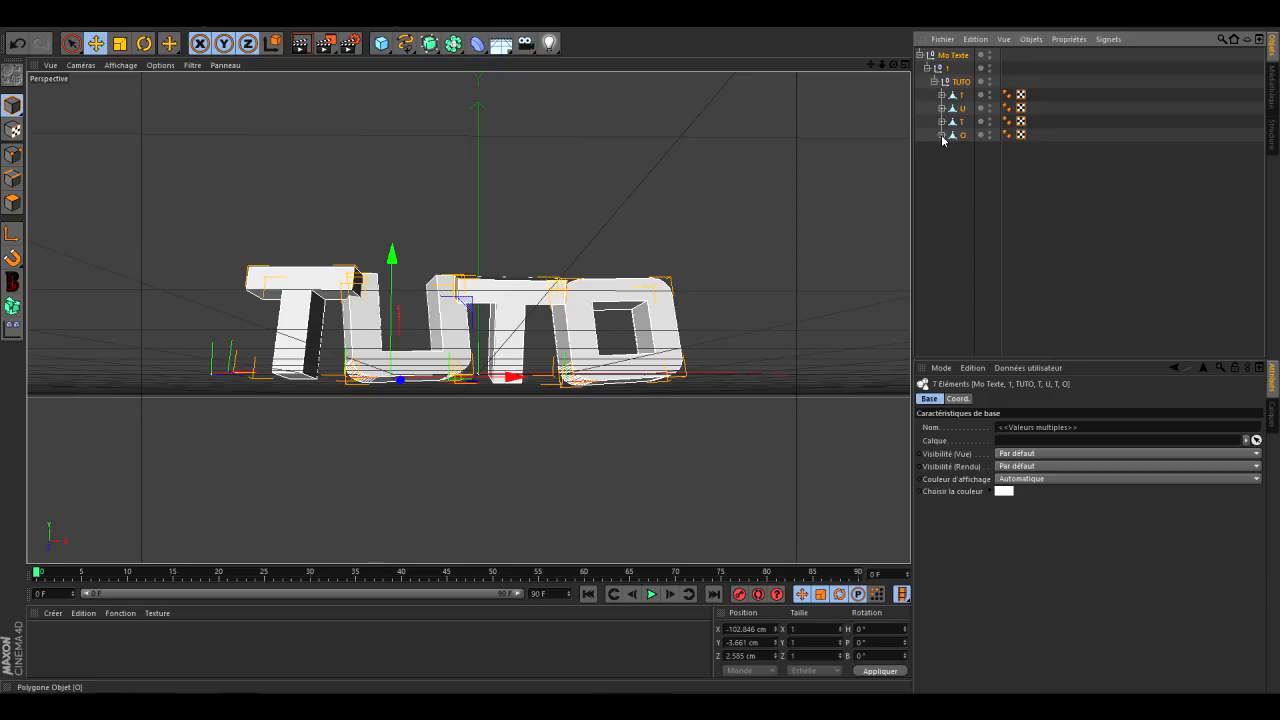
pyautogui.click(941, 135)
pyautogui.click(941, 121)
pyautogui.click(941, 107)
pyautogui.click(941, 94)
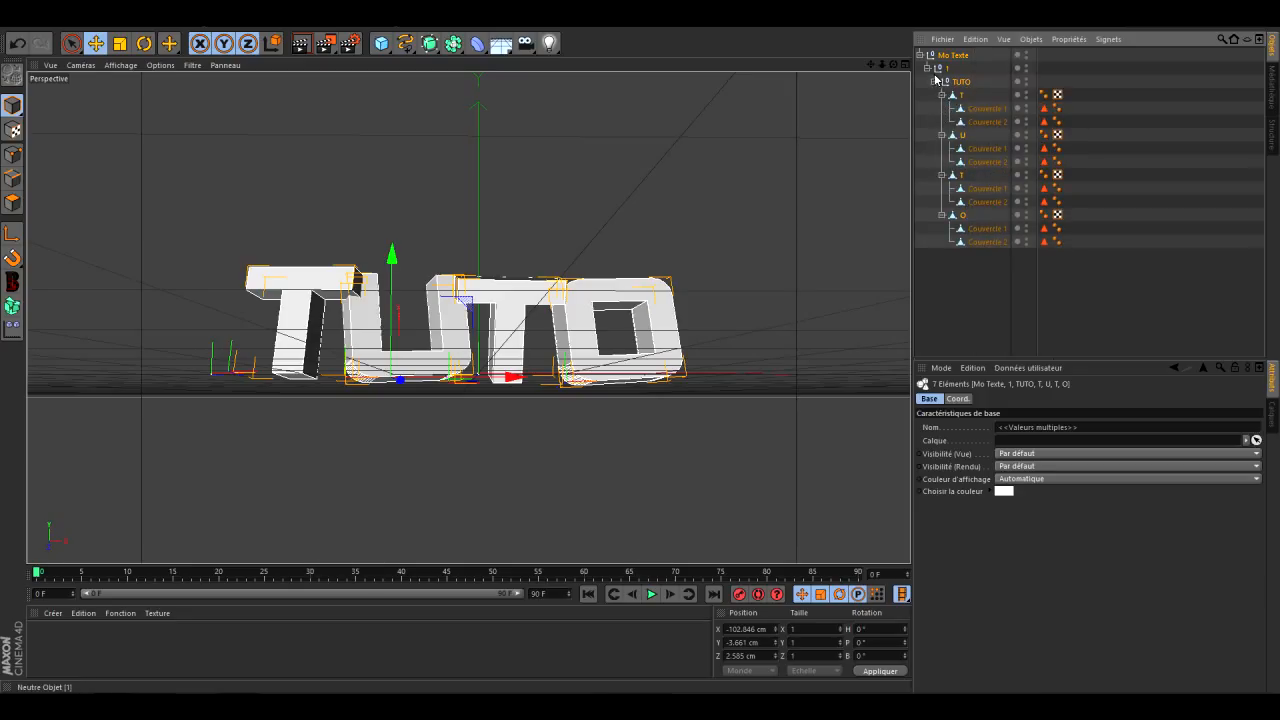
# Merge the whole text hierarchy, including all letters and caps, into one mesh with Connect Objects + Delete
pyautogui.moveTo(965, 297); pyautogui.dragTo(971, 49)
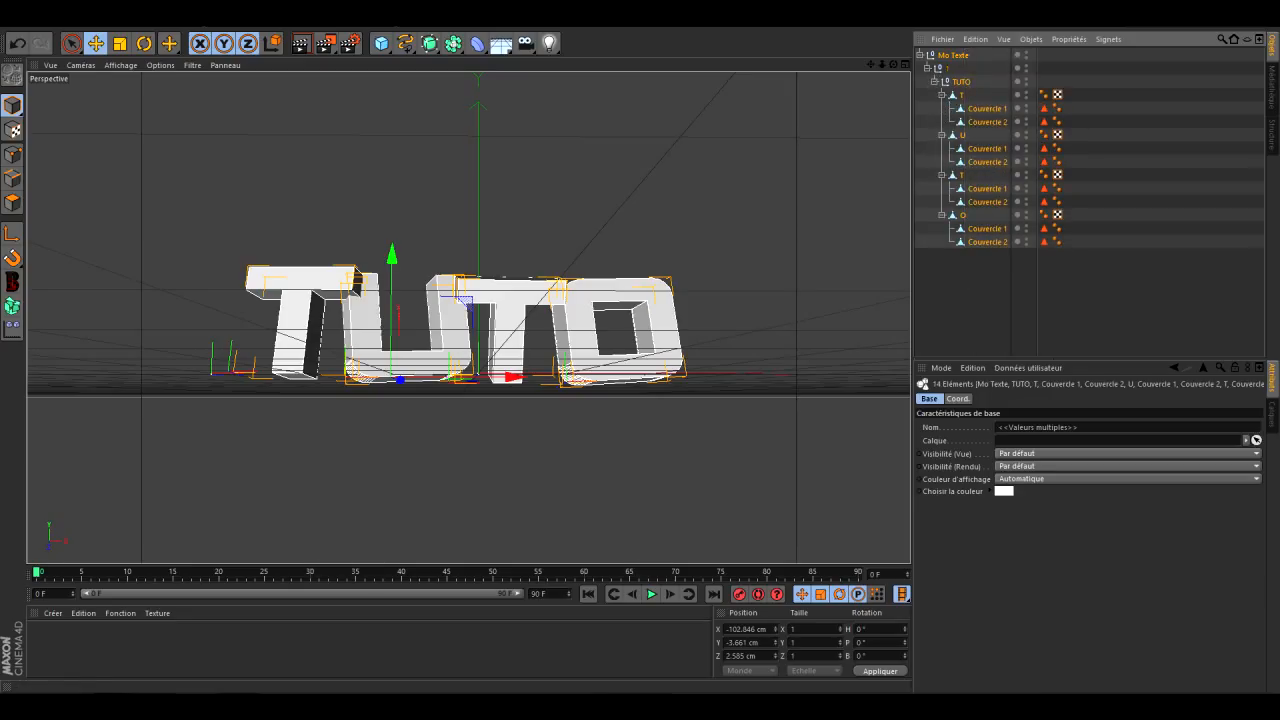
pyautogui.rightClick(988, 244)
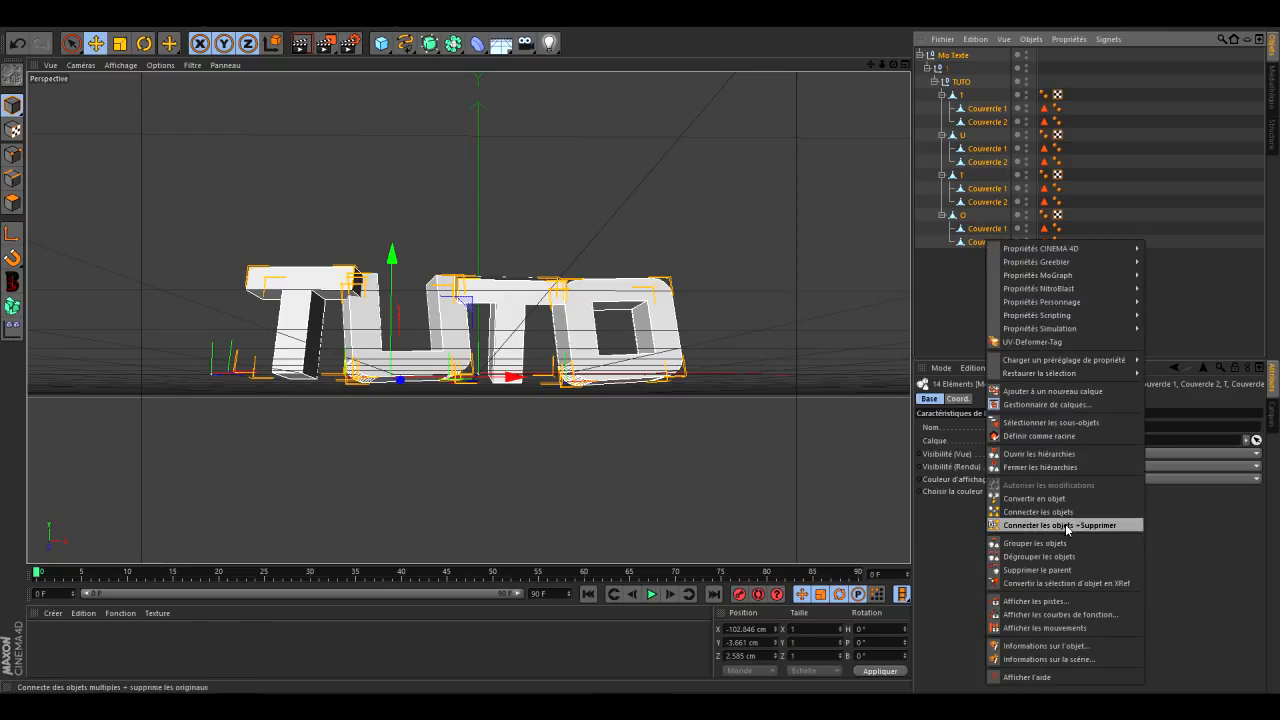
pyautogui.click(1064, 527)
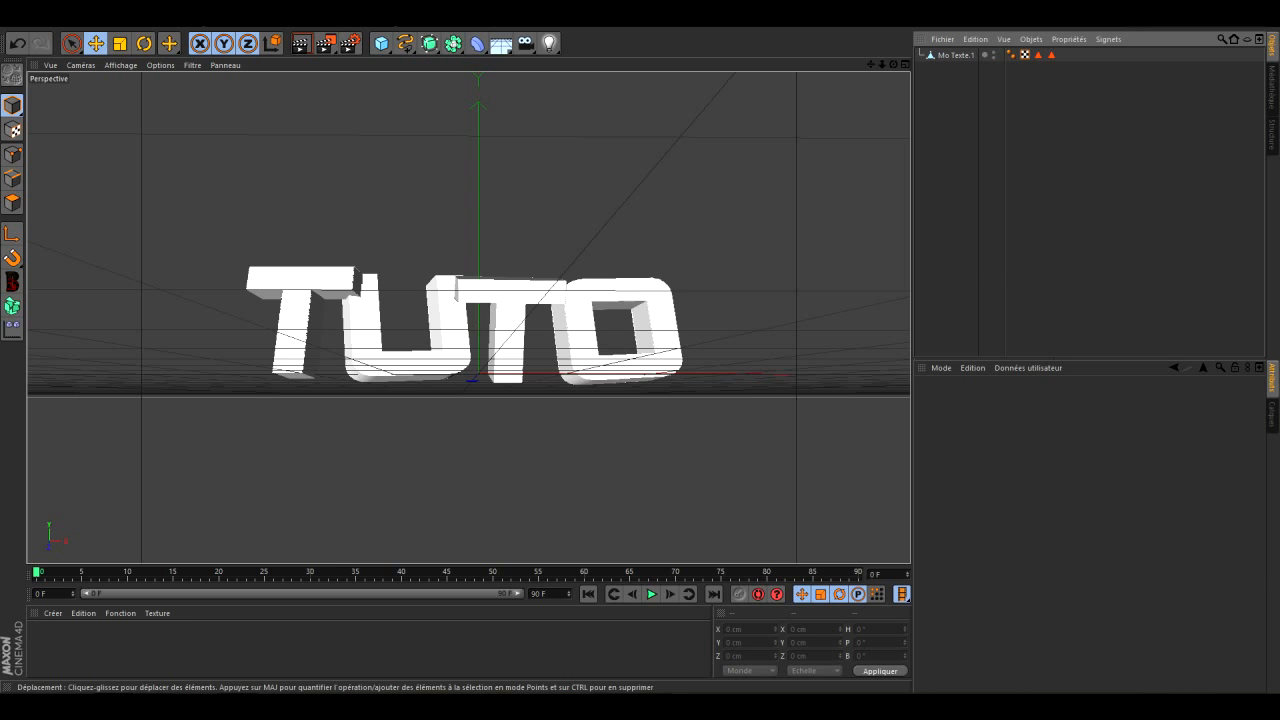
# Fracture the merged text with NitroBlast Main at Extreme quality and 600 pieces
pyautogui.moveTo(893, 65)
pyautogui.mouseDown()
pyautogui.moveTo(690, 95)
pyautogui.moveTo(985, 84)
pyautogui.moveTo(780, 77)
pyautogui.moveTo(768, 108)
pyautogui.moveTo(745, 92)
pyautogui.moveTo(887, 76)
pyautogui.mouseUp()
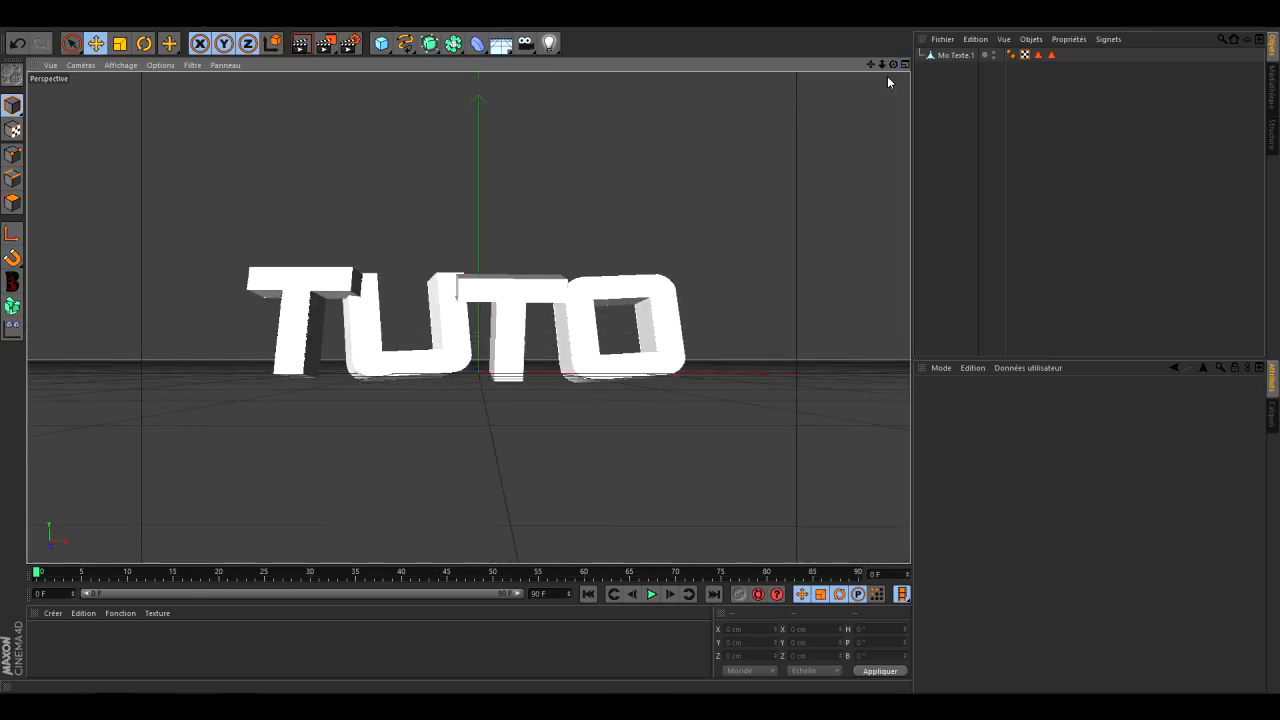
pyautogui.click(951, 56)
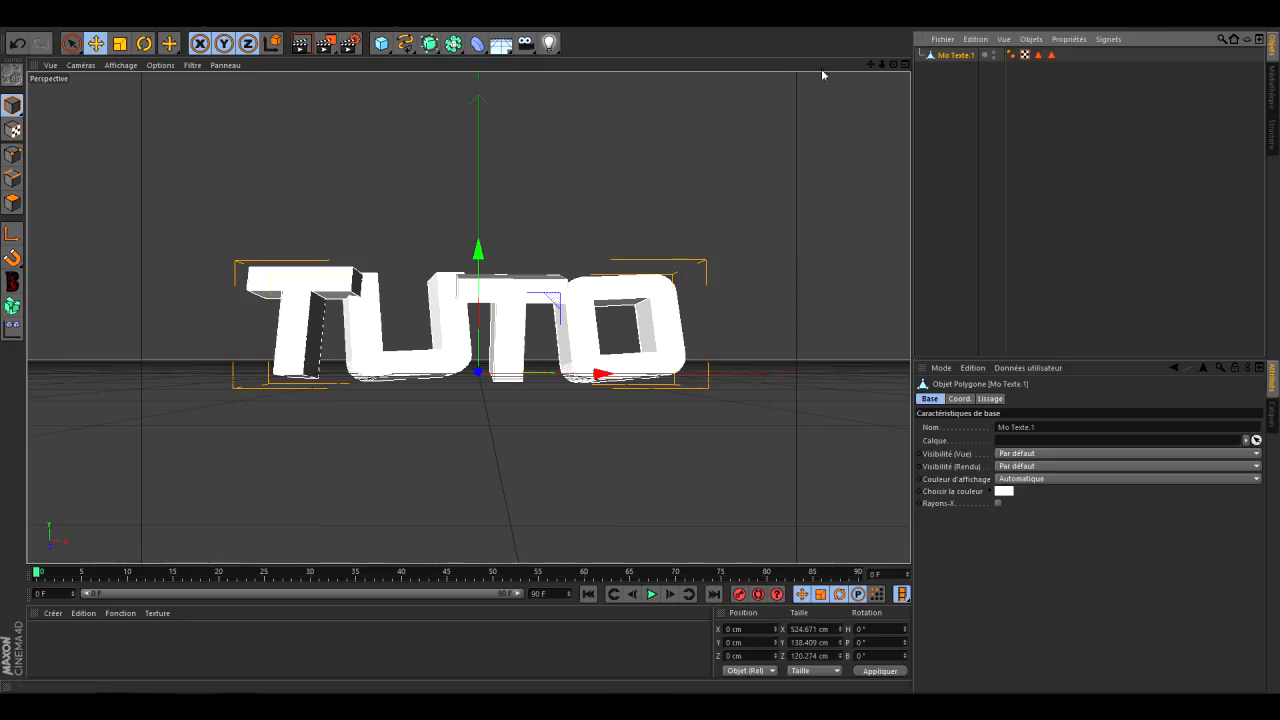
pyautogui.click(443, 27)
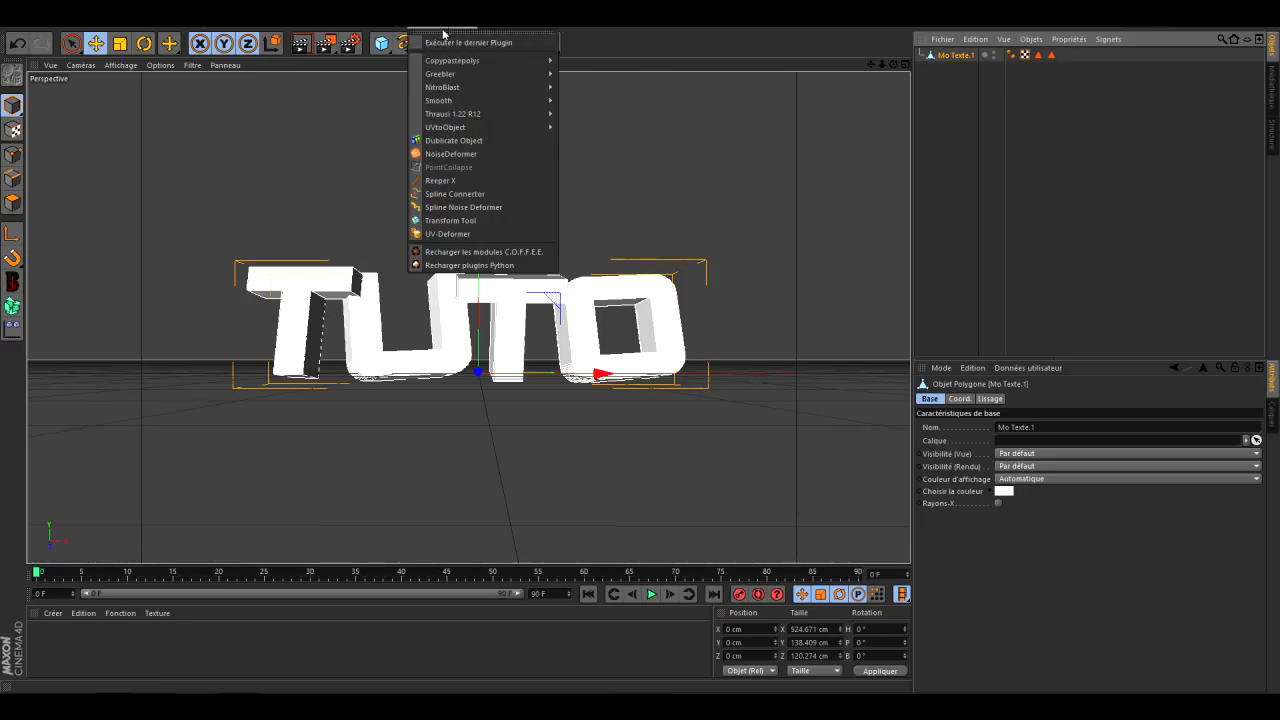
pyautogui.moveTo(479, 96)
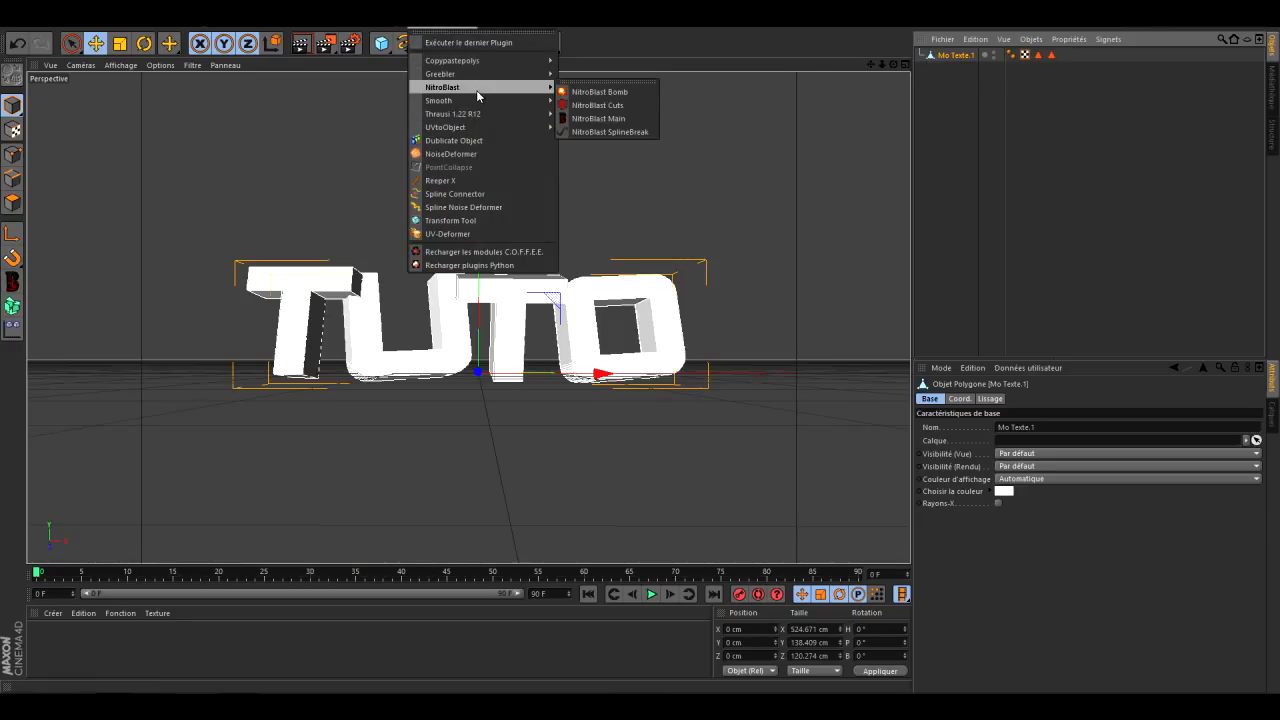
pyautogui.click(608, 120)
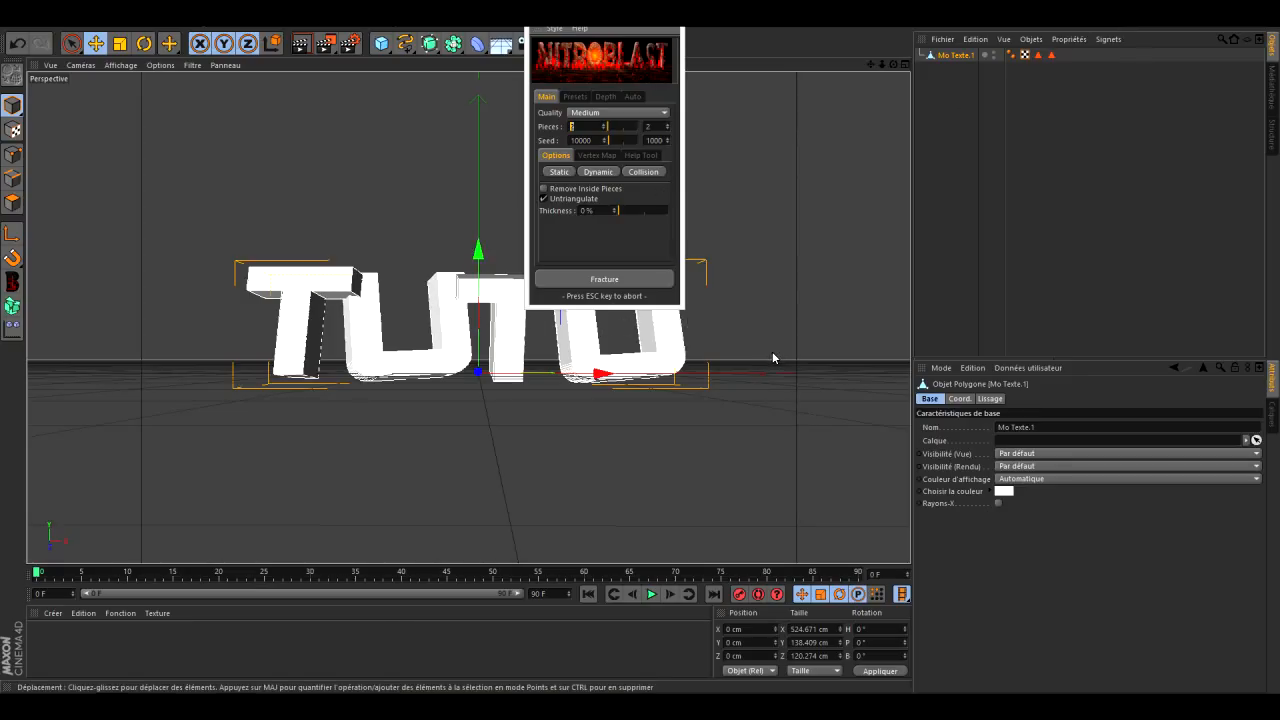
pyautogui.click(625, 113)
pyautogui.click(604, 166)
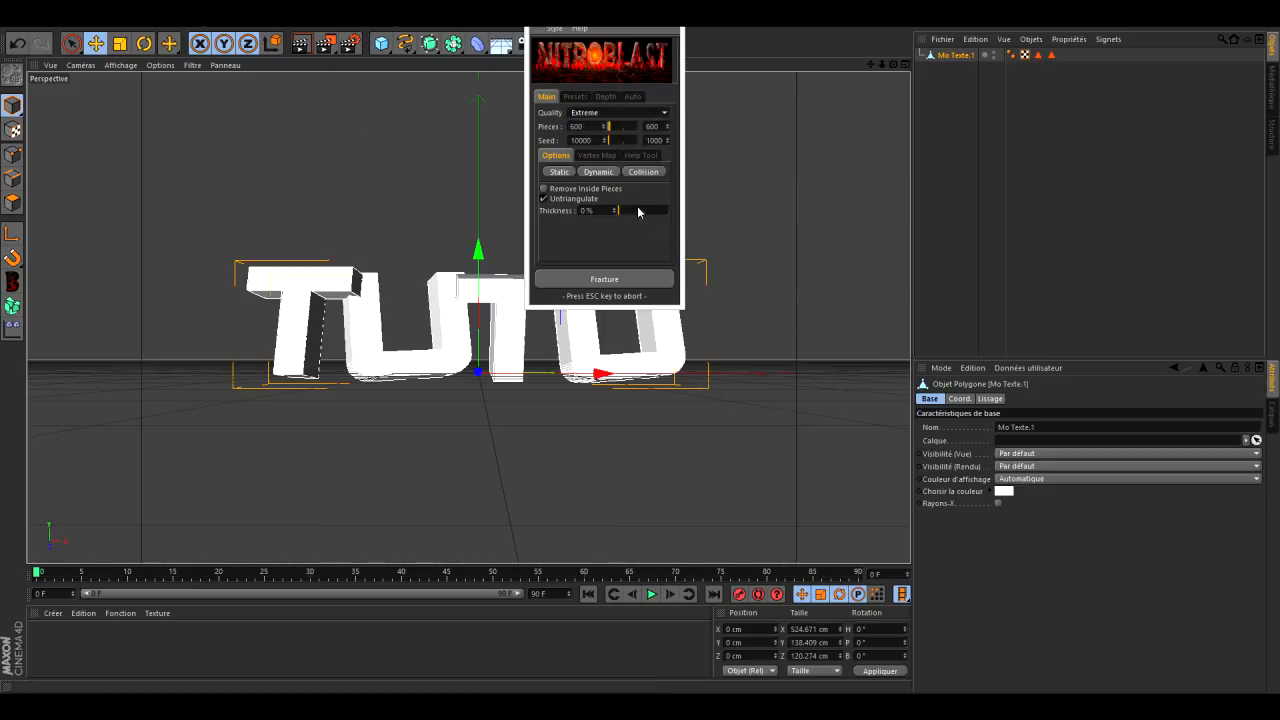
pyautogui.click(572, 280)
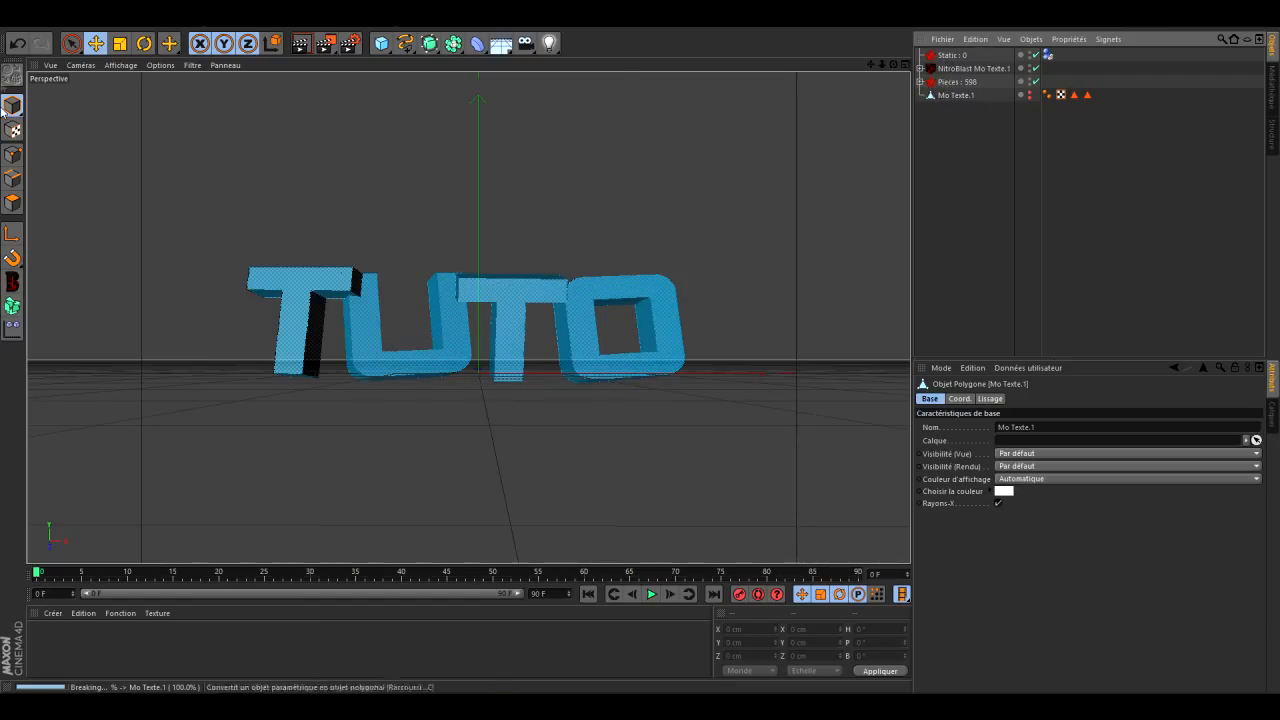
# Add a MoGraph Fracture object and place all the NitroBlast pieces, Piece 0 to Piece 597, inside it
pyautogui.click(330, 40)
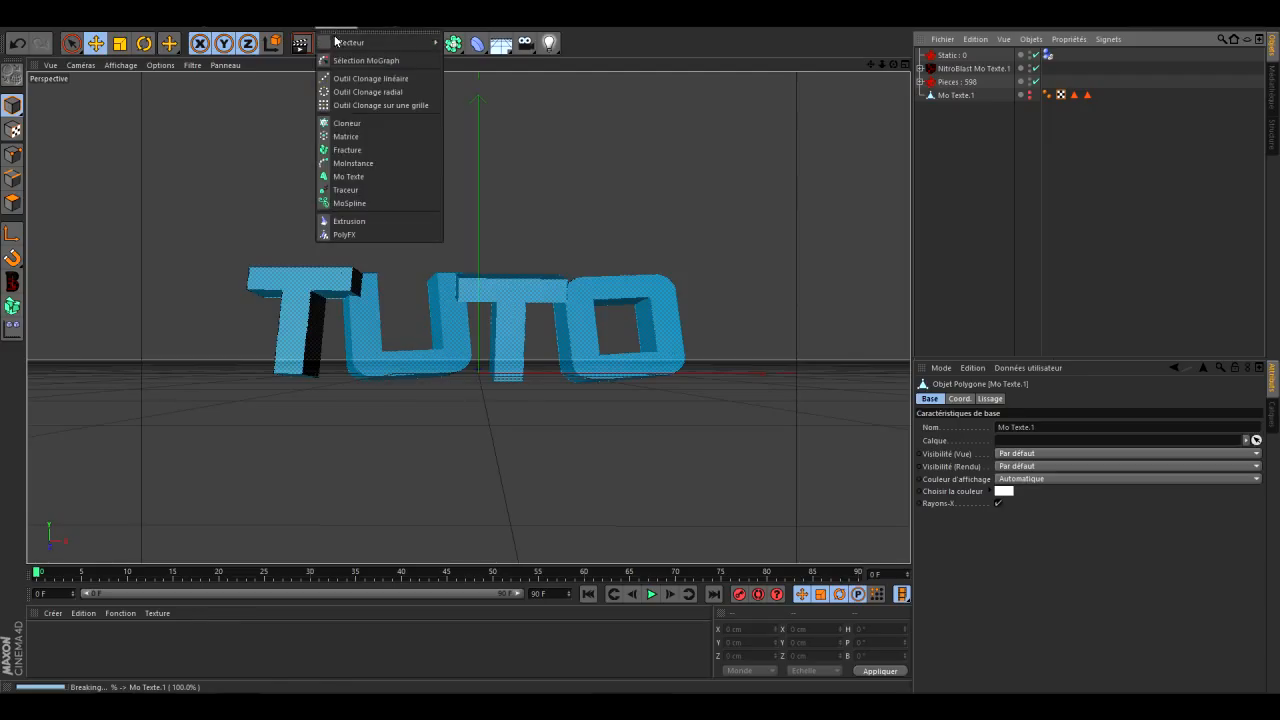
pyautogui.click(351, 151)
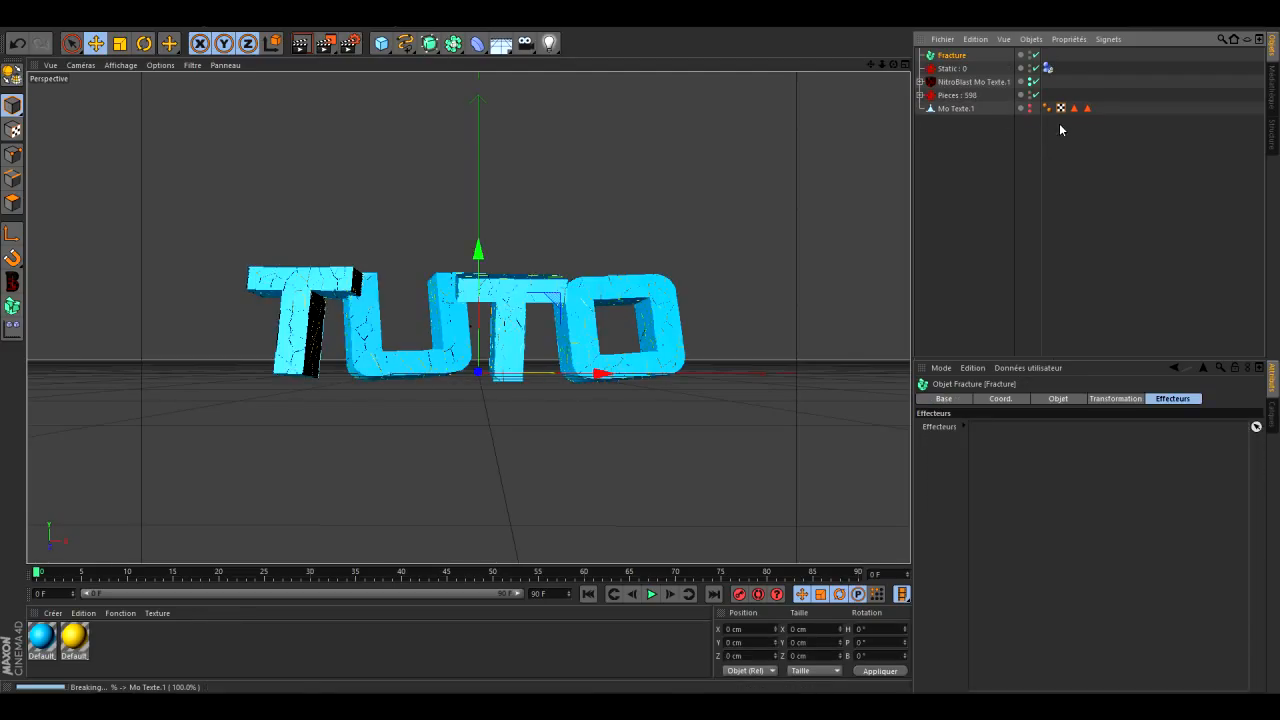
pyautogui.click(920, 96)
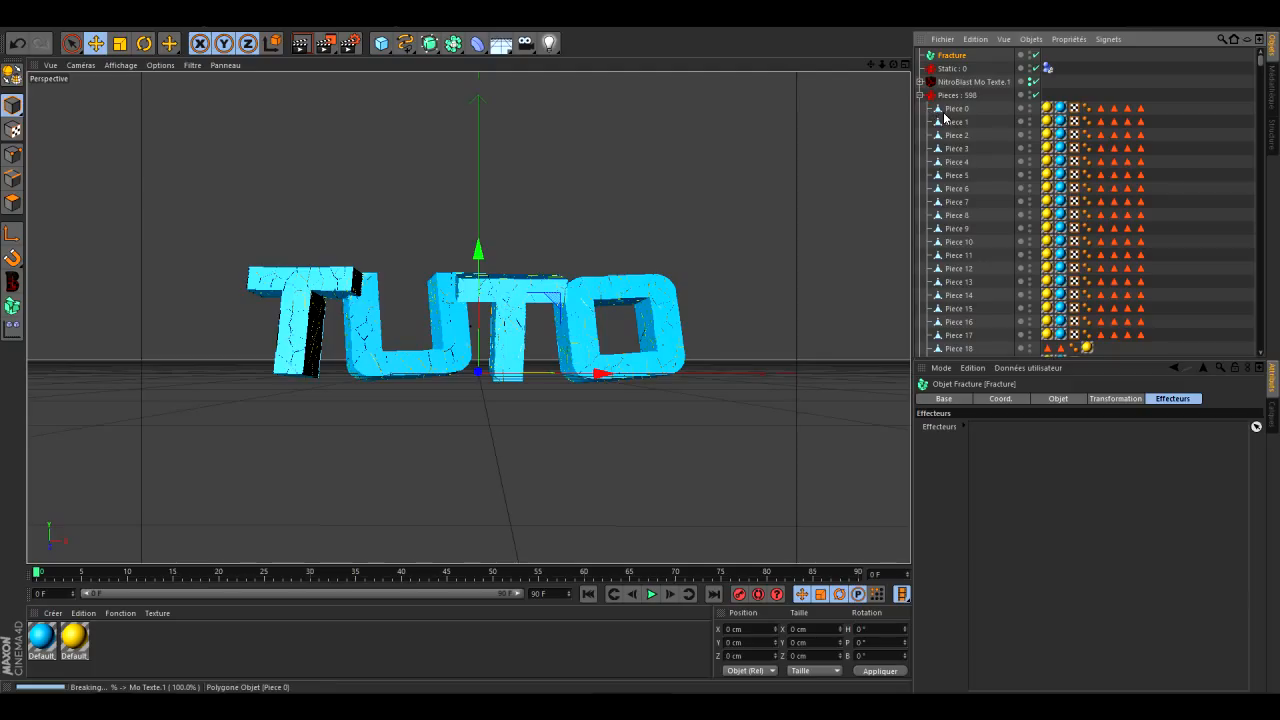
pyautogui.click(945, 110)
pyautogui.scroll(-10, 924, 122)
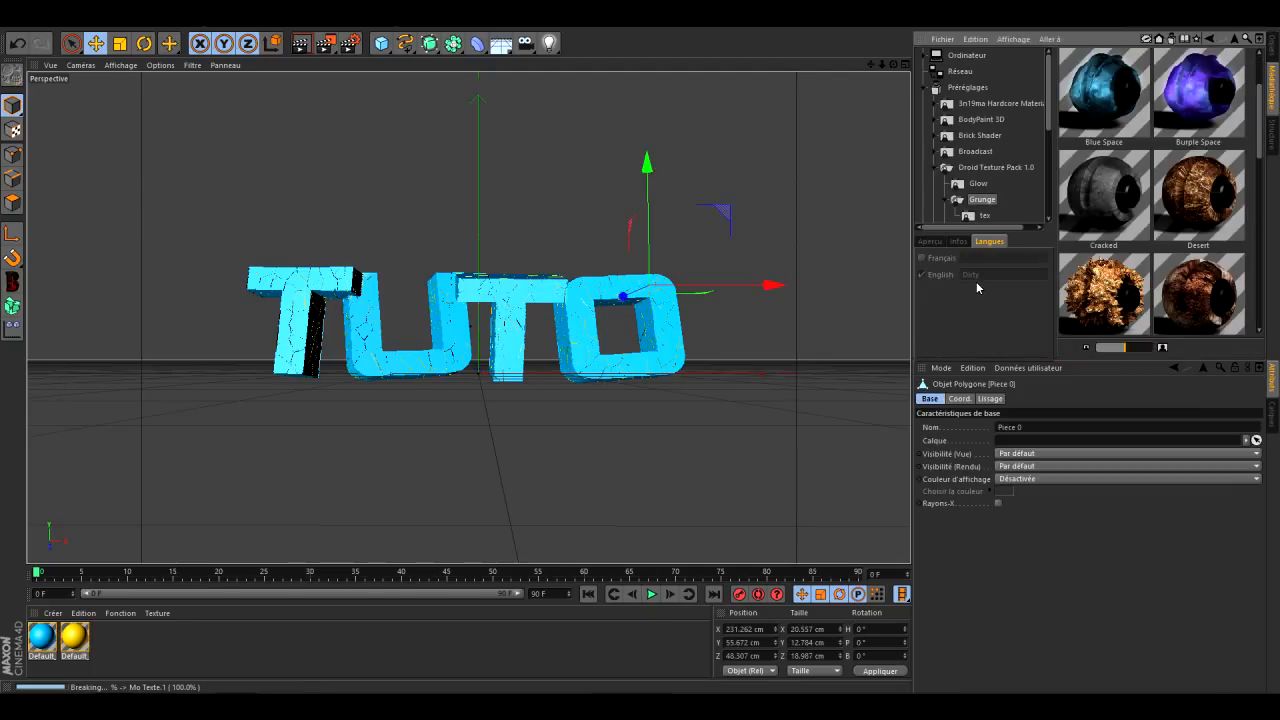
pyautogui.click(1272, 42)
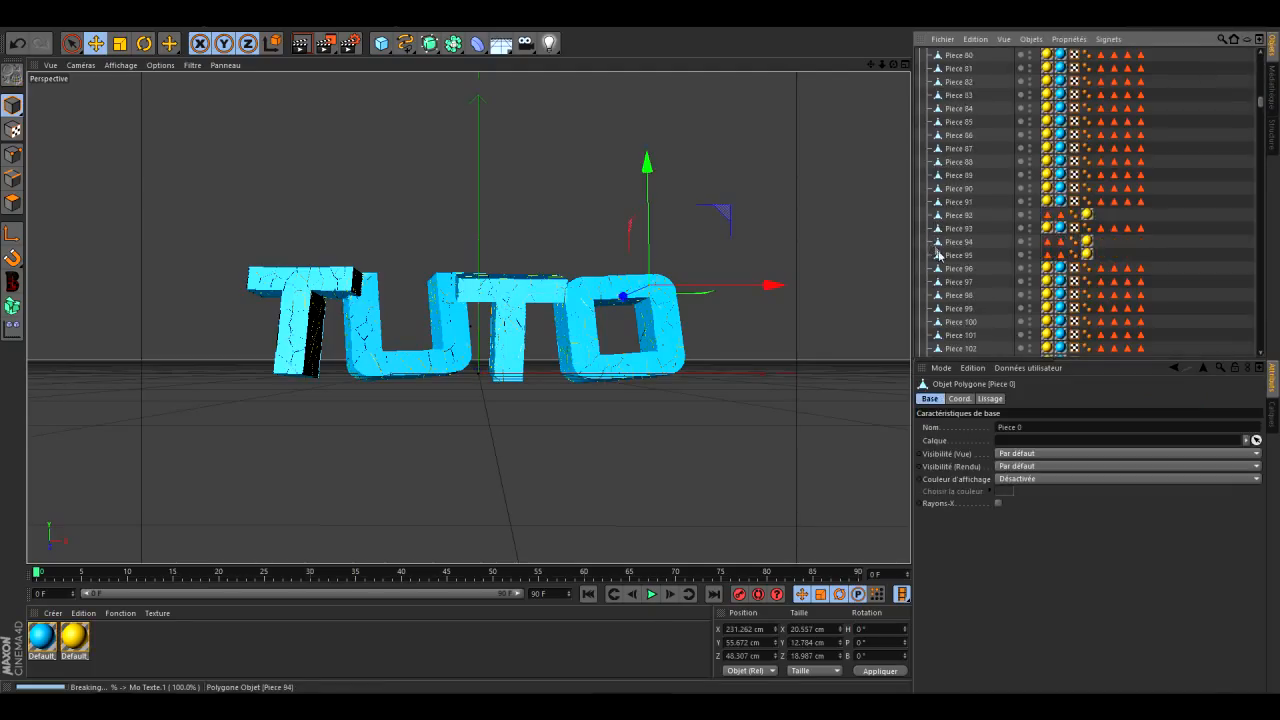
pyautogui.scroll(-20, 952, 270)
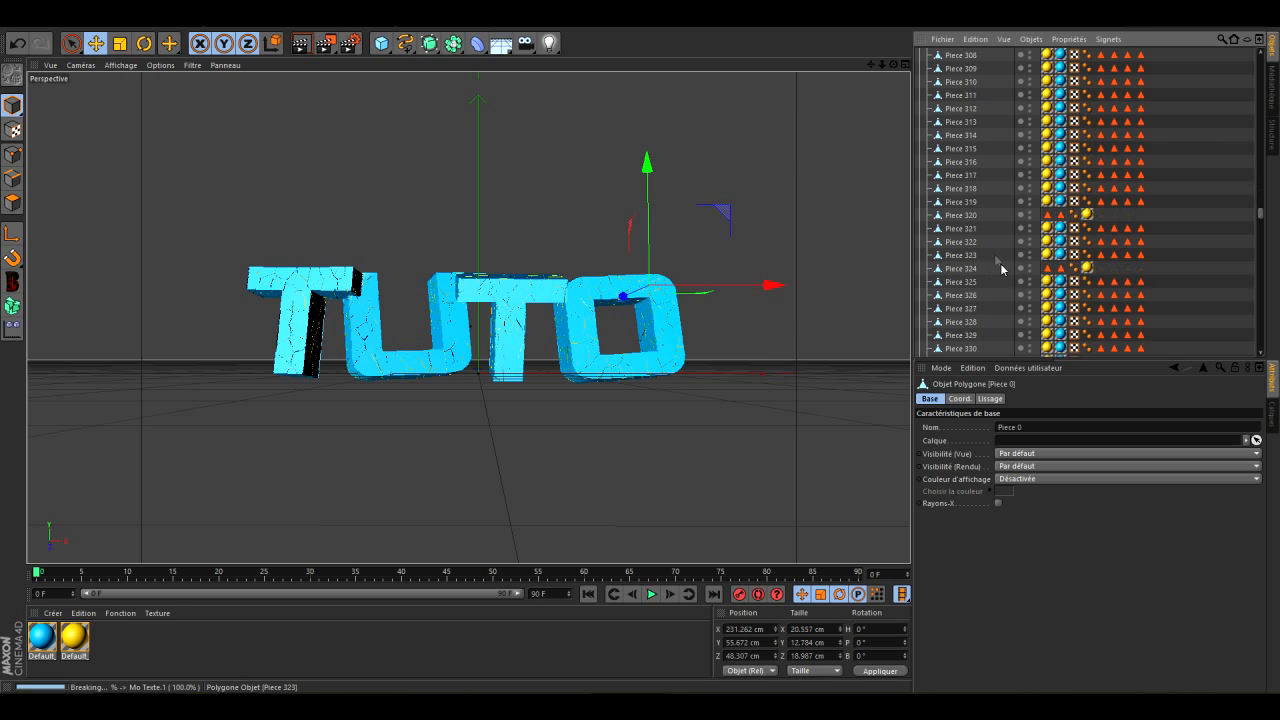
pyautogui.scroll(-12, 994, 323)
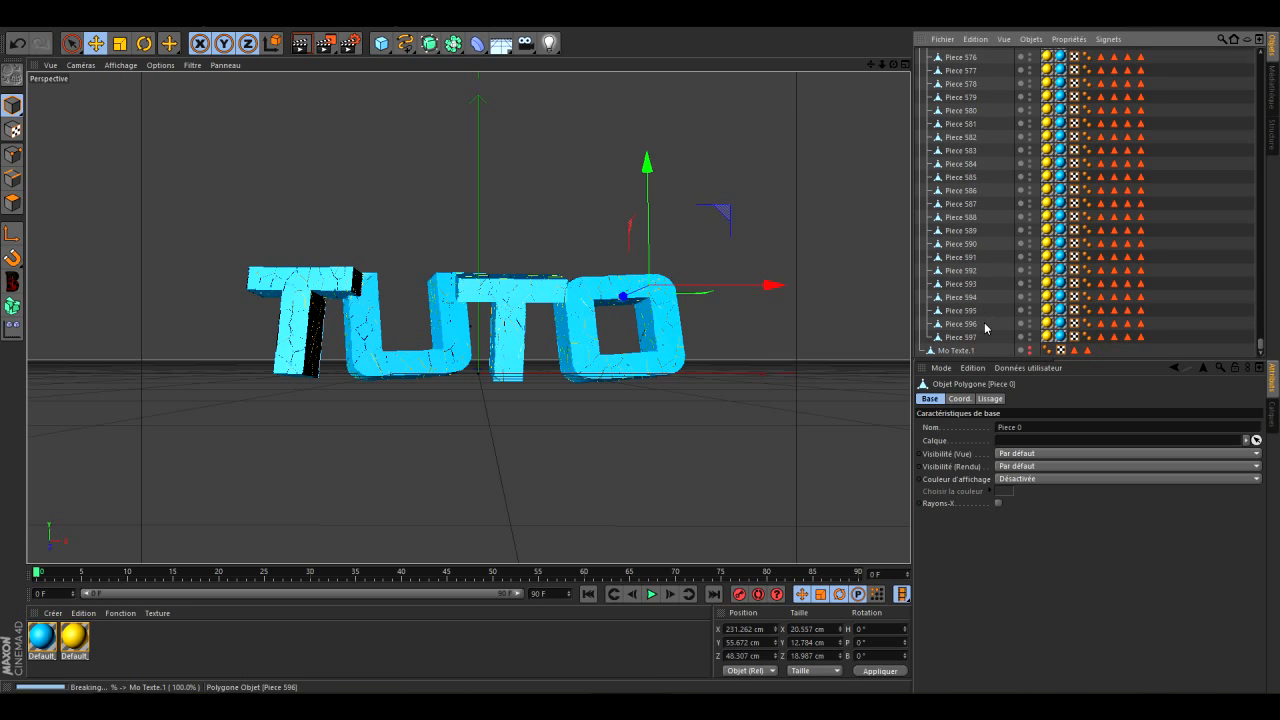
pyautogui.keyDown('shift'); pyautogui.click(972, 338); pyautogui.keyUp('shift')
pyautogui.moveTo(1261, 345); pyautogui.dragTo(1270, 55)
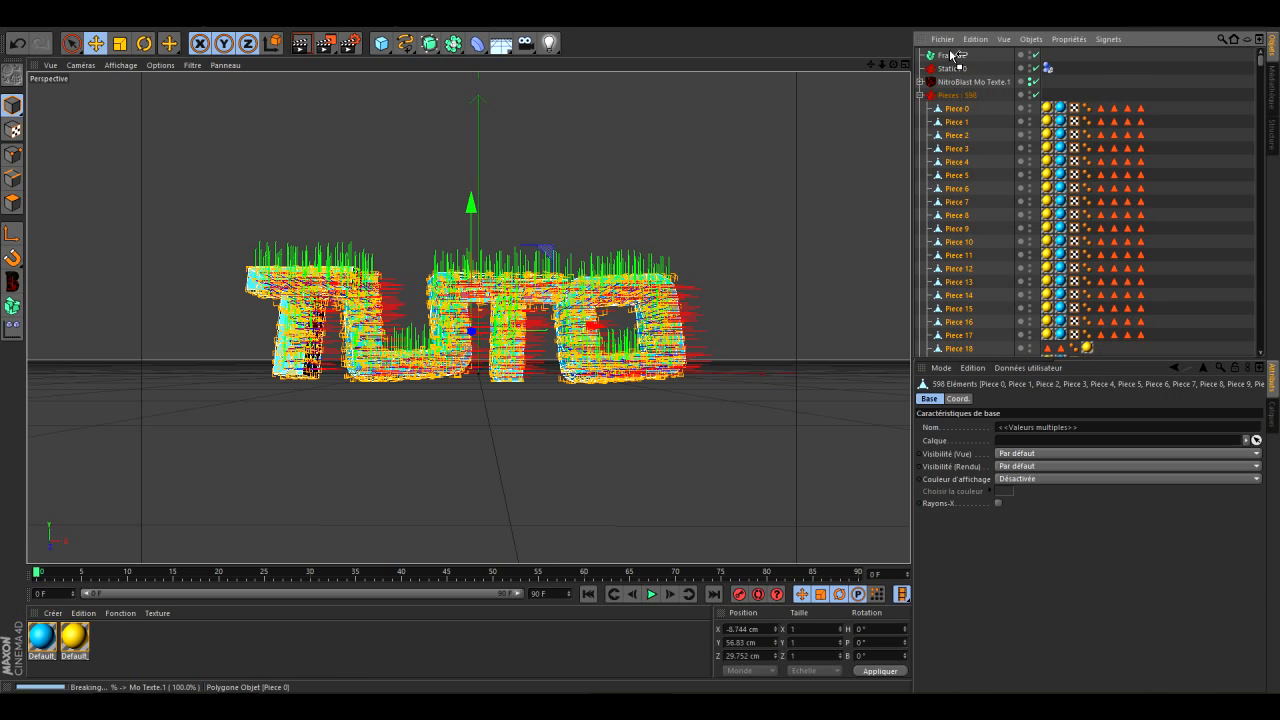
pyautogui.moveTo(952, 56); pyautogui.dragTo(953, 57)
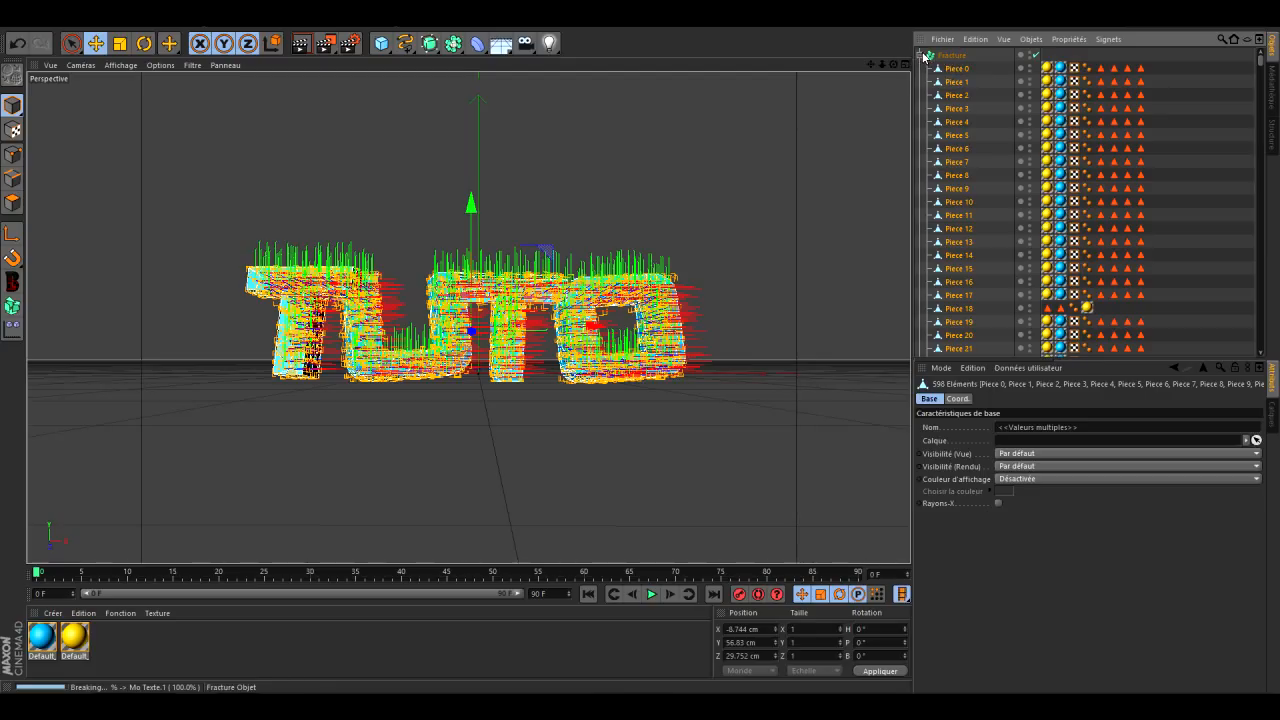
pyautogui.click(922, 56)
# Delete the leftover Static, NitroBlast, Pieces and Mo Texte.1 objects, keeping only the Fracture object
pyautogui.click(969, 70)
pyautogui.press('Delete')
pyautogui.click(963, 81)
pyautogui.click(966, 71)
pyautogui.press('Delete')
pyautogui.click(962, 73)
pyautogui.press('Delete')
# Delete the blue Default_OUT texture tags from all the pieces and collapse the Fracture object
pyautogui.click(919, 55)
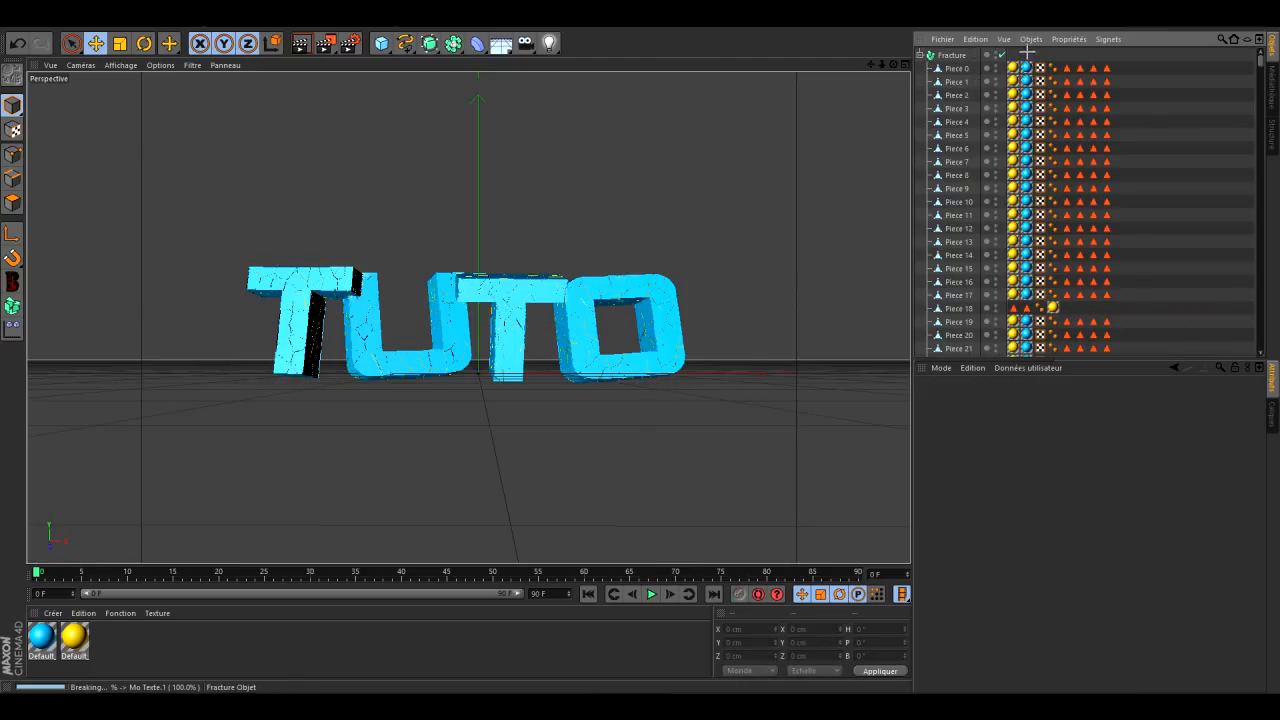
pyautogui.moveTo(1027, 51); pyautogui.dragTo(1032, 511)
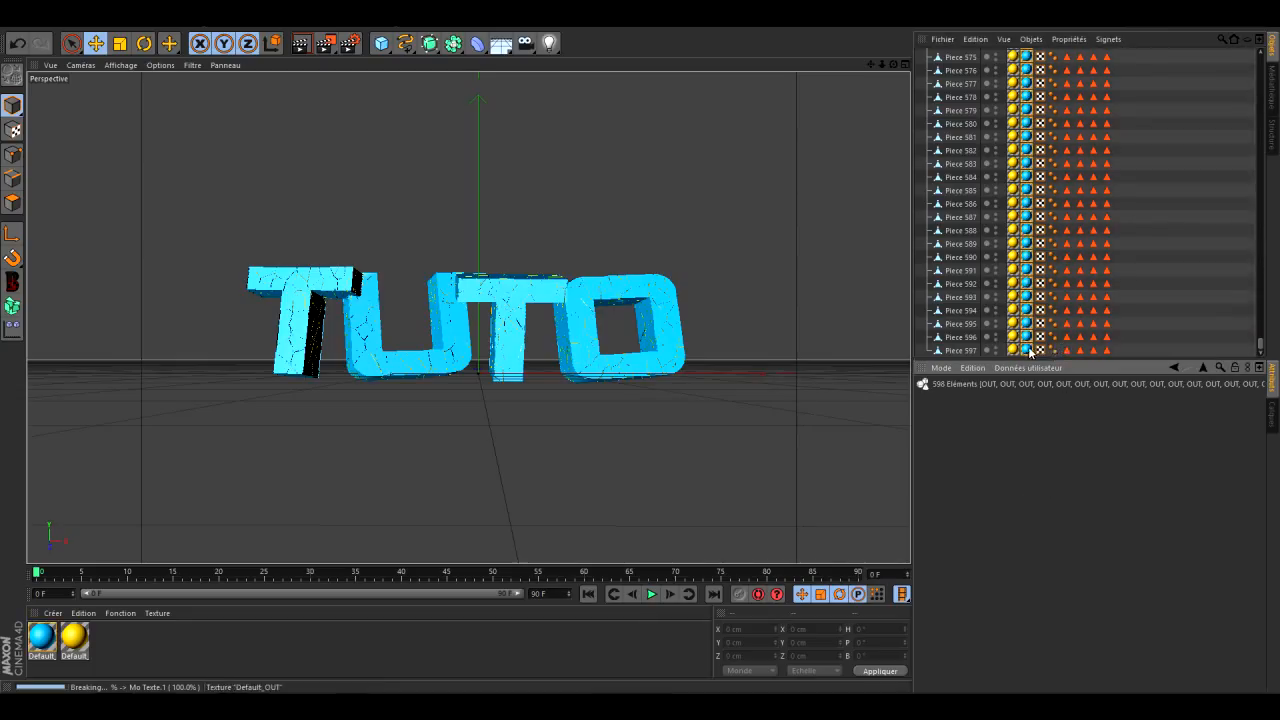
pyautogui.press('Delete')
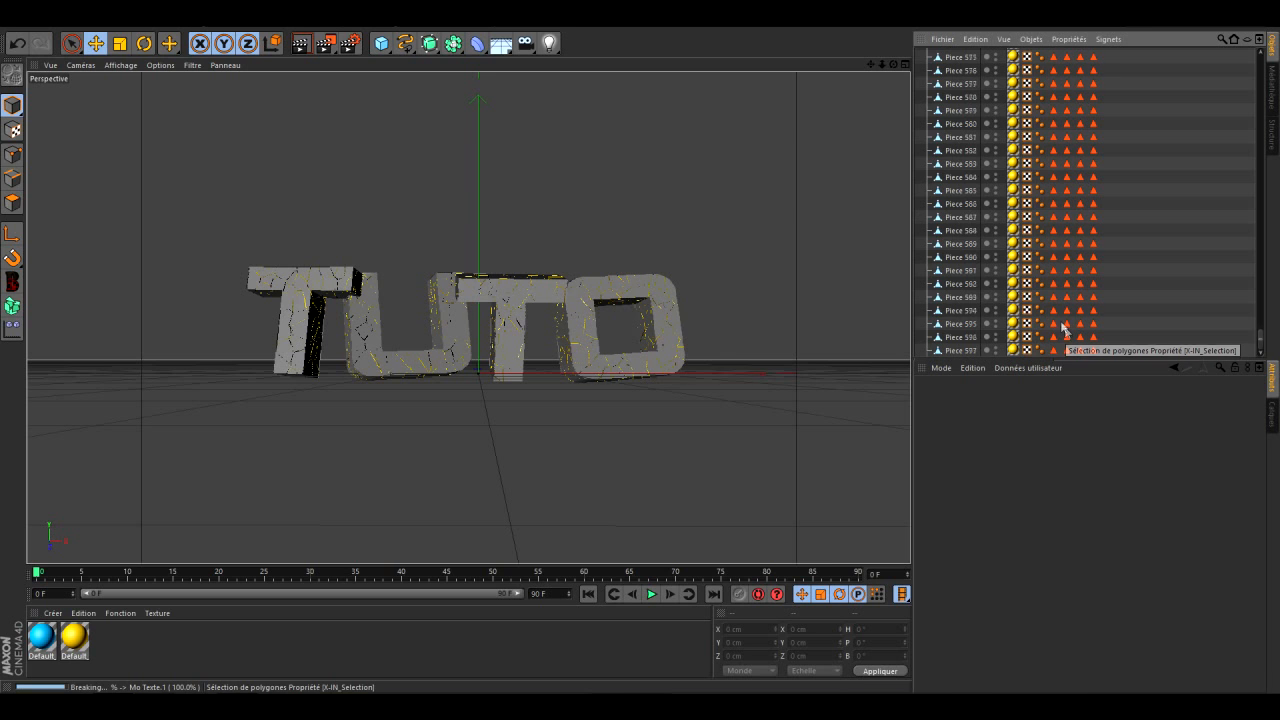
pyautogui.moveTo(1260, 274); pyautogui.dragTo(1258, 52)
pyautogui.click(920, 56)
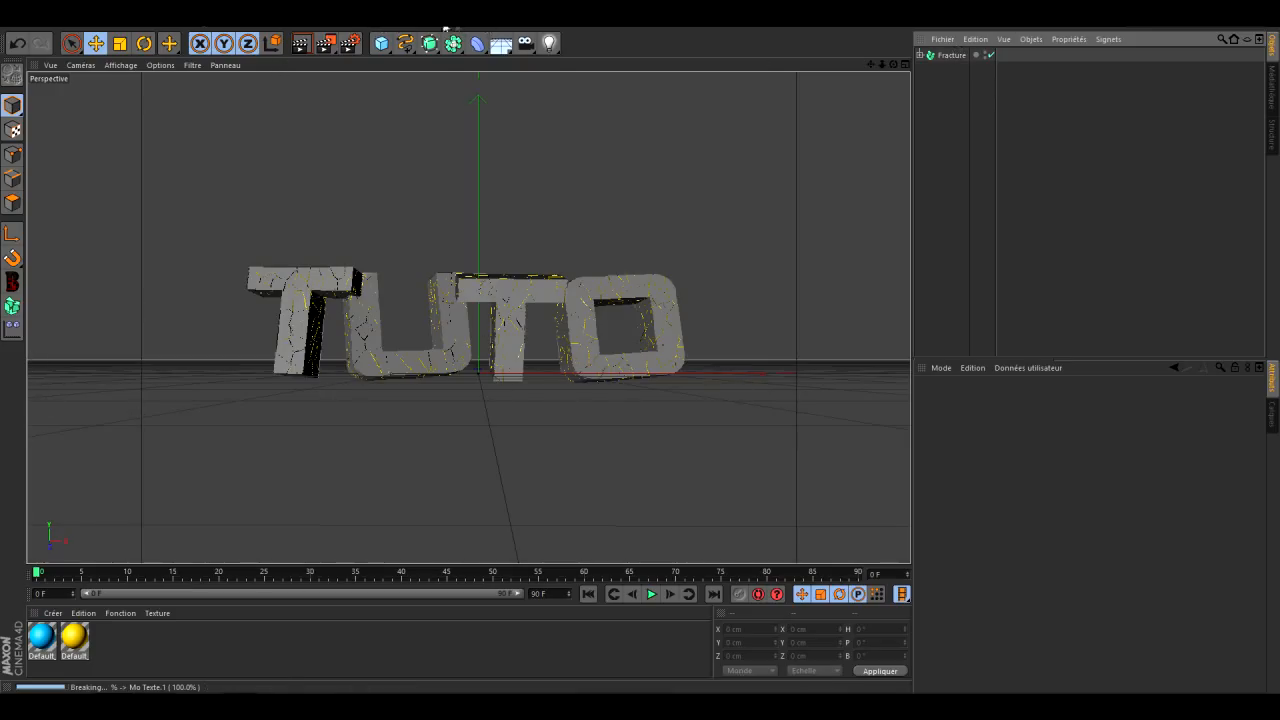
pyautogui.click(457, 28)
pyautogui.moveTo(393, 30)
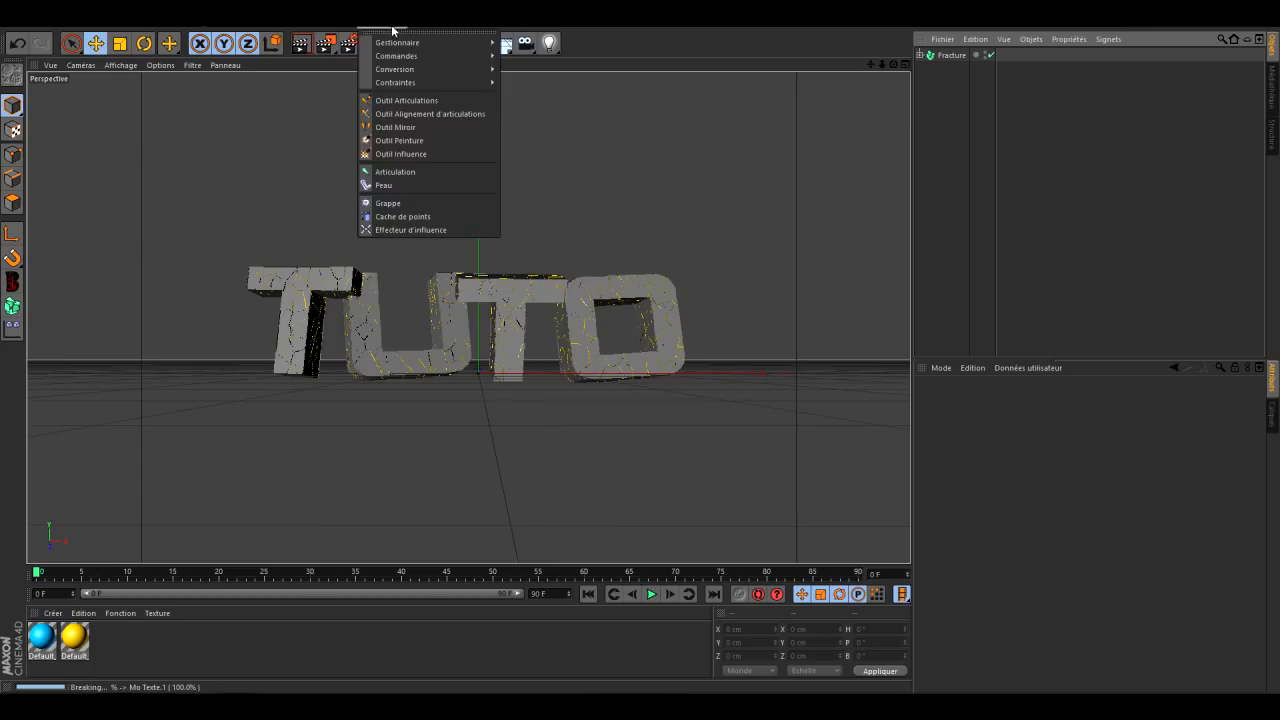
pyautogui.moveTo(338, 30)
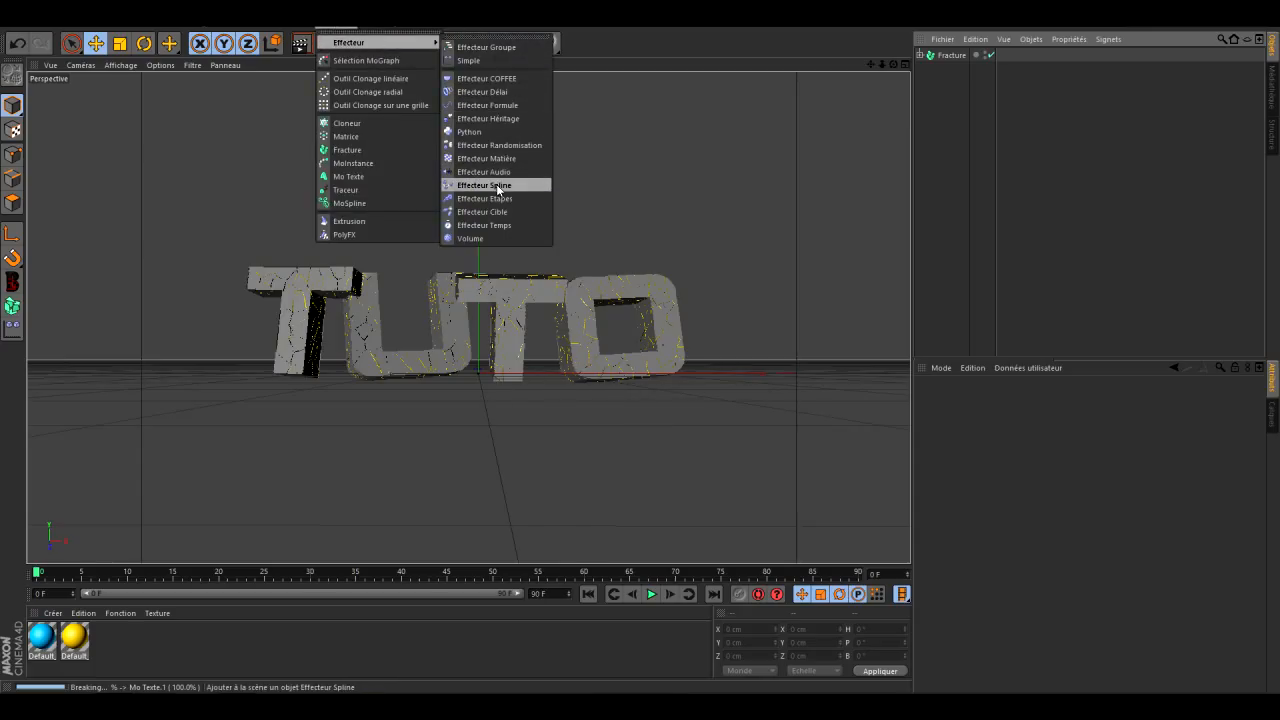
pyautogui.click(509, 184)
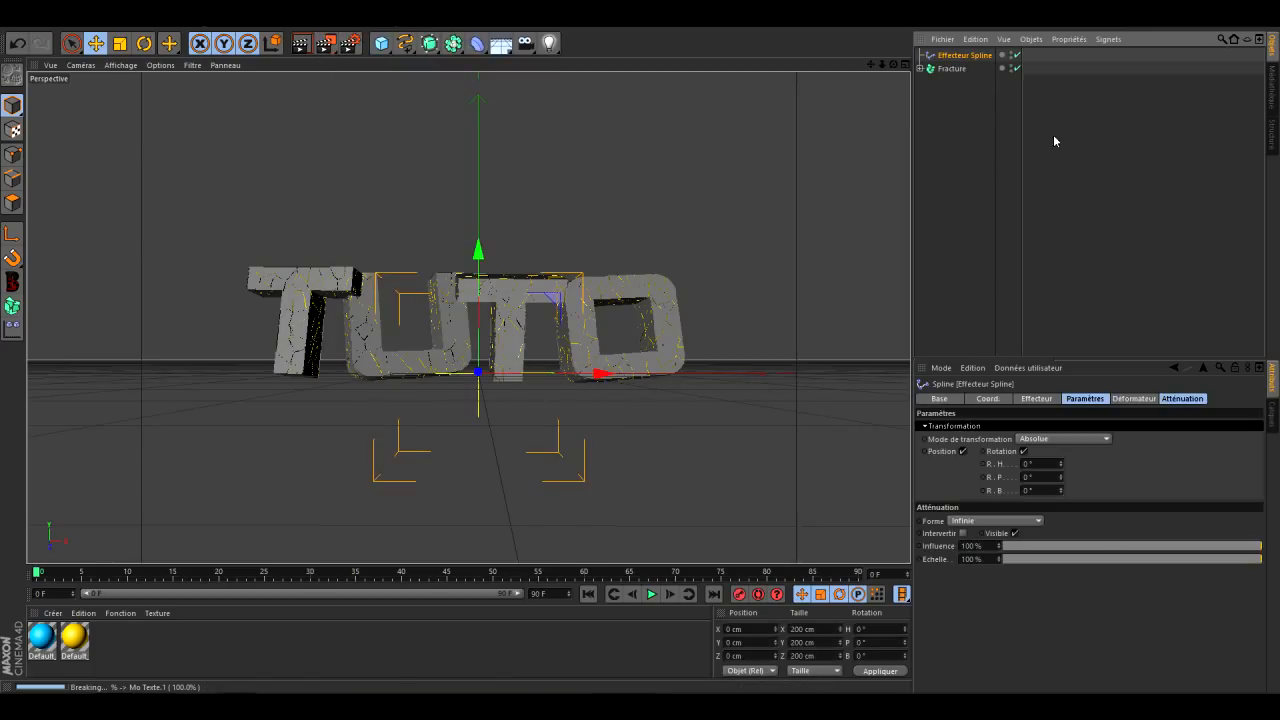
pyautogui.click(960, 68)
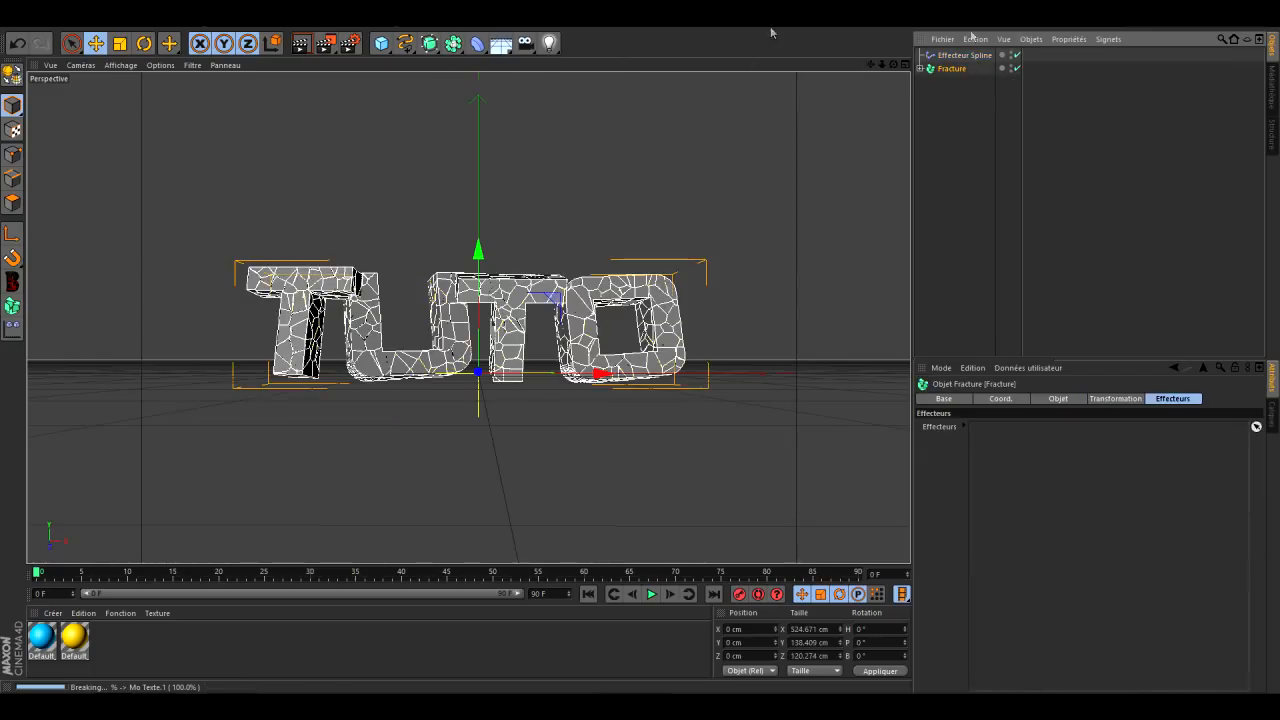
pyautogui.click(965, 55)
pyautogui.press('Delete')
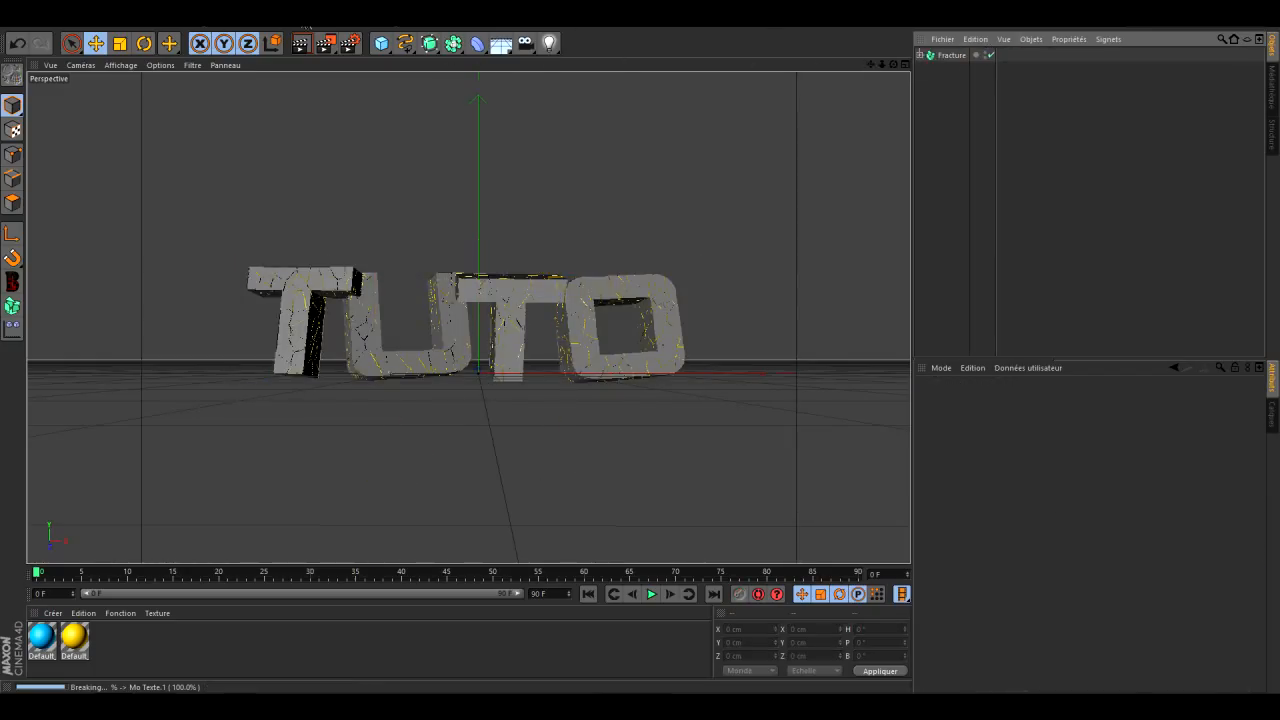
# Add a MoGraph Simple (Plain) effector to the scene
pyautogui.click(328, 30)
pyautogui.moveTo(366, 43)
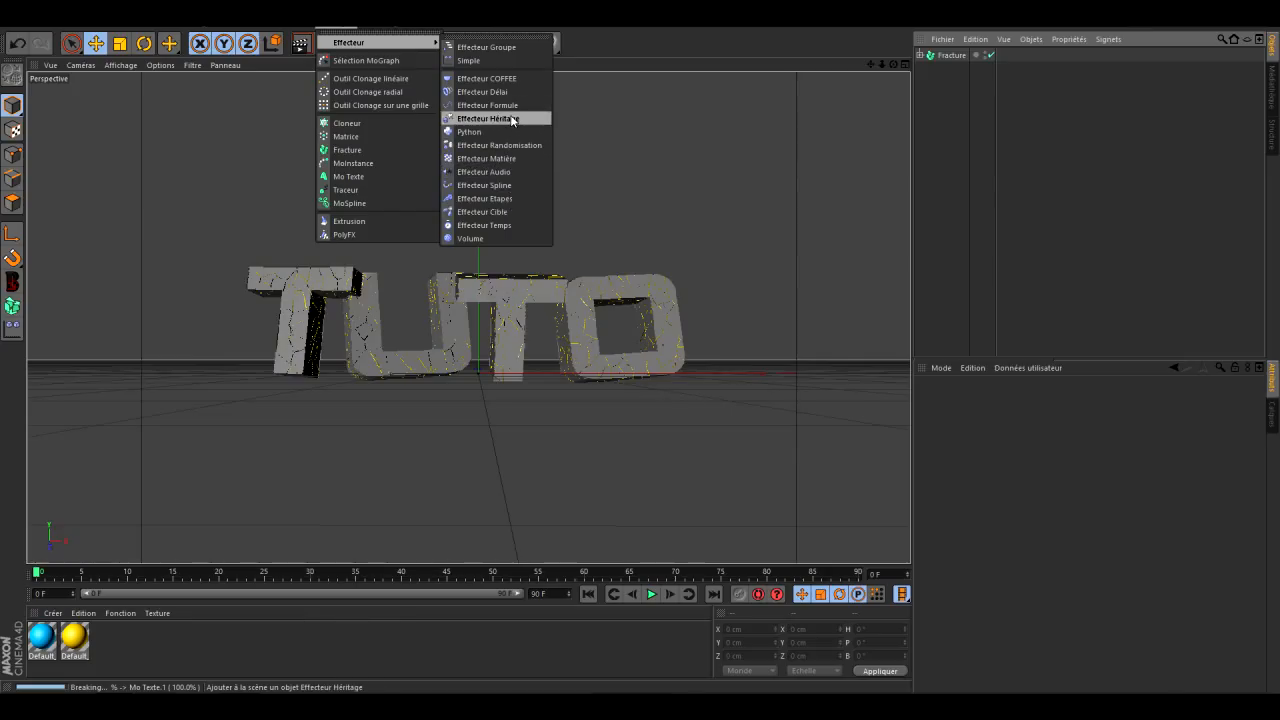
pyautogui.click(475, 60)
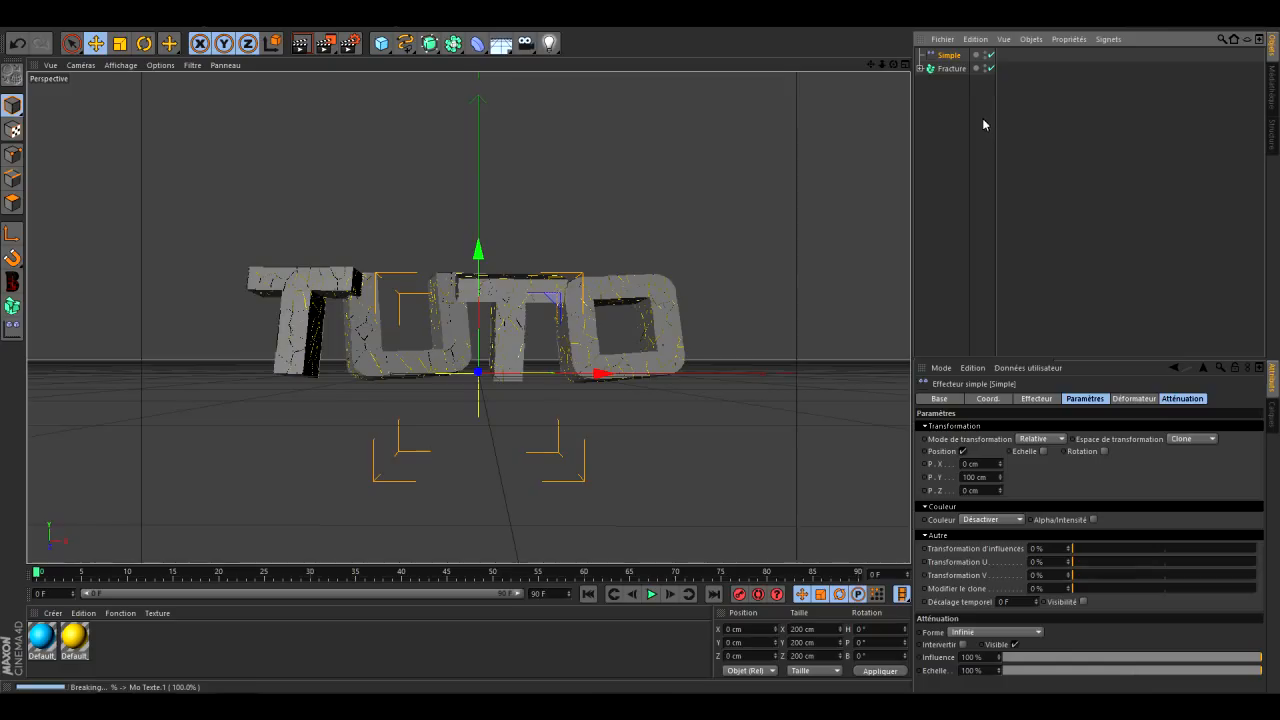
# Assign the Simple effector to the Fracture object's effector list
pyautogui.click(950, 68)
pyautogui.click(1173, 399)
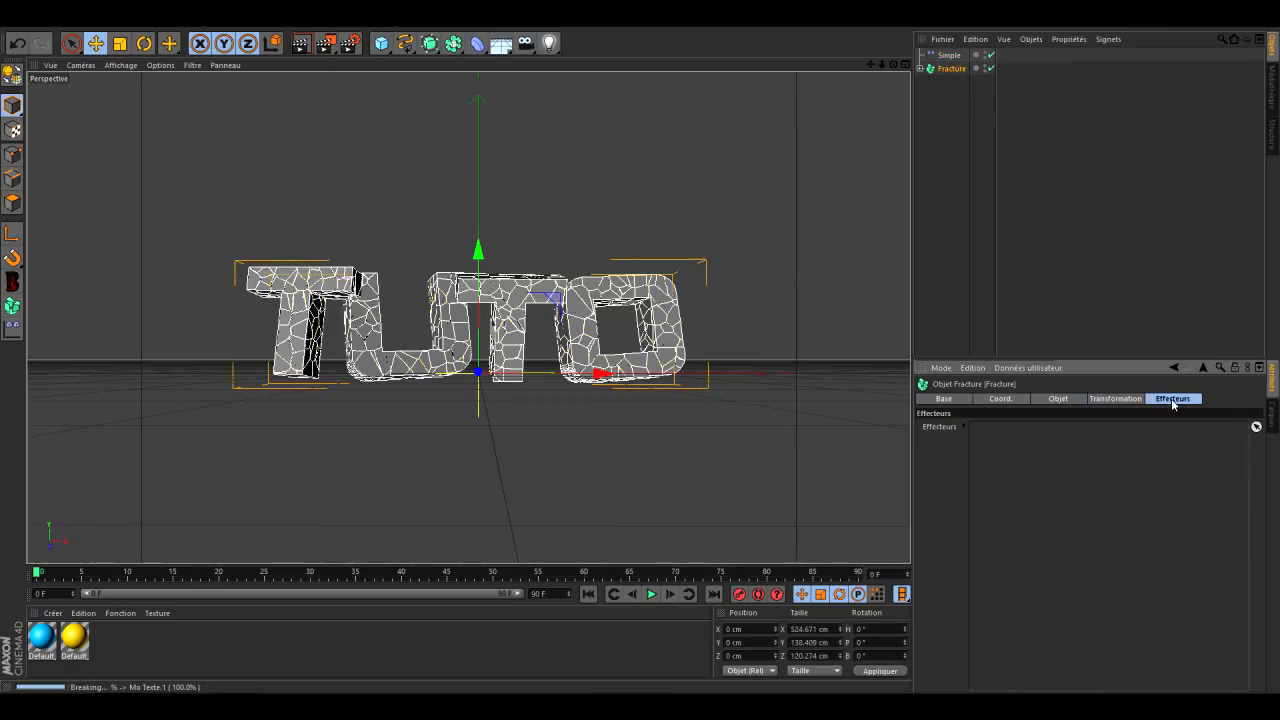
pyautogui.click(1050, 399)
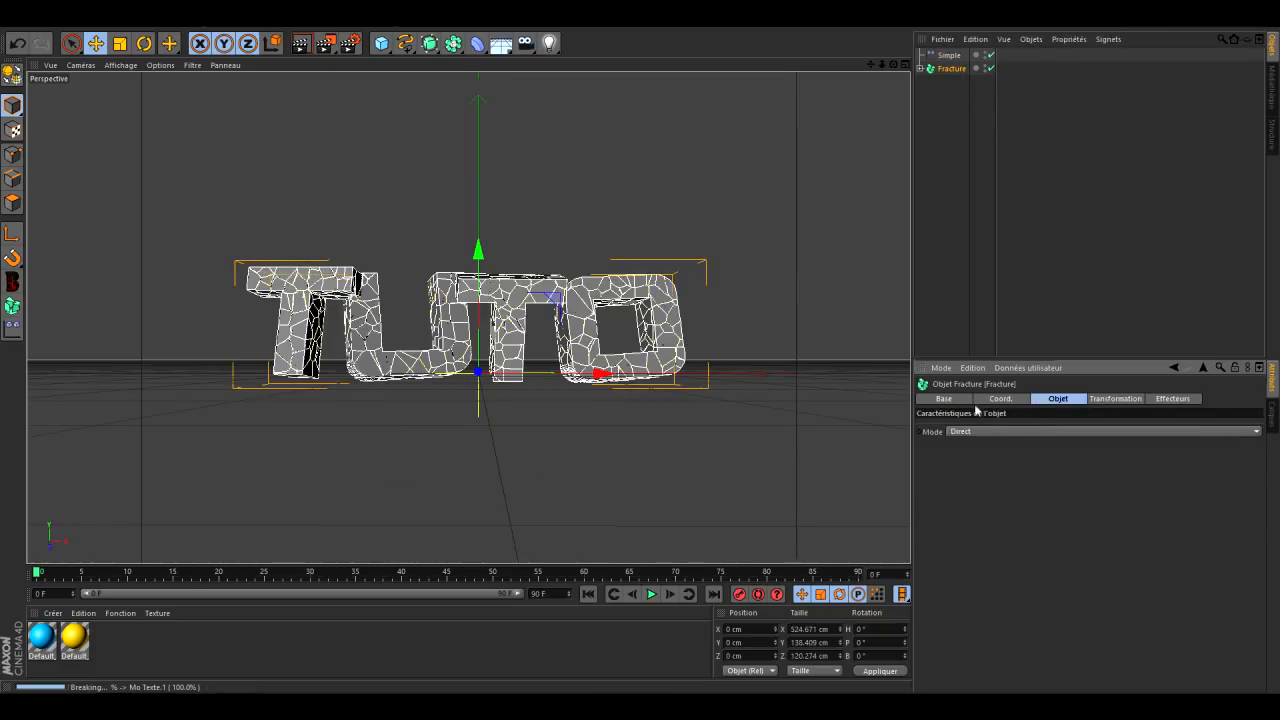
pyautogui.click(1173, 399)
pyautogui.moveTo(940, 55); pyautogui.dragTo(1014, 450)
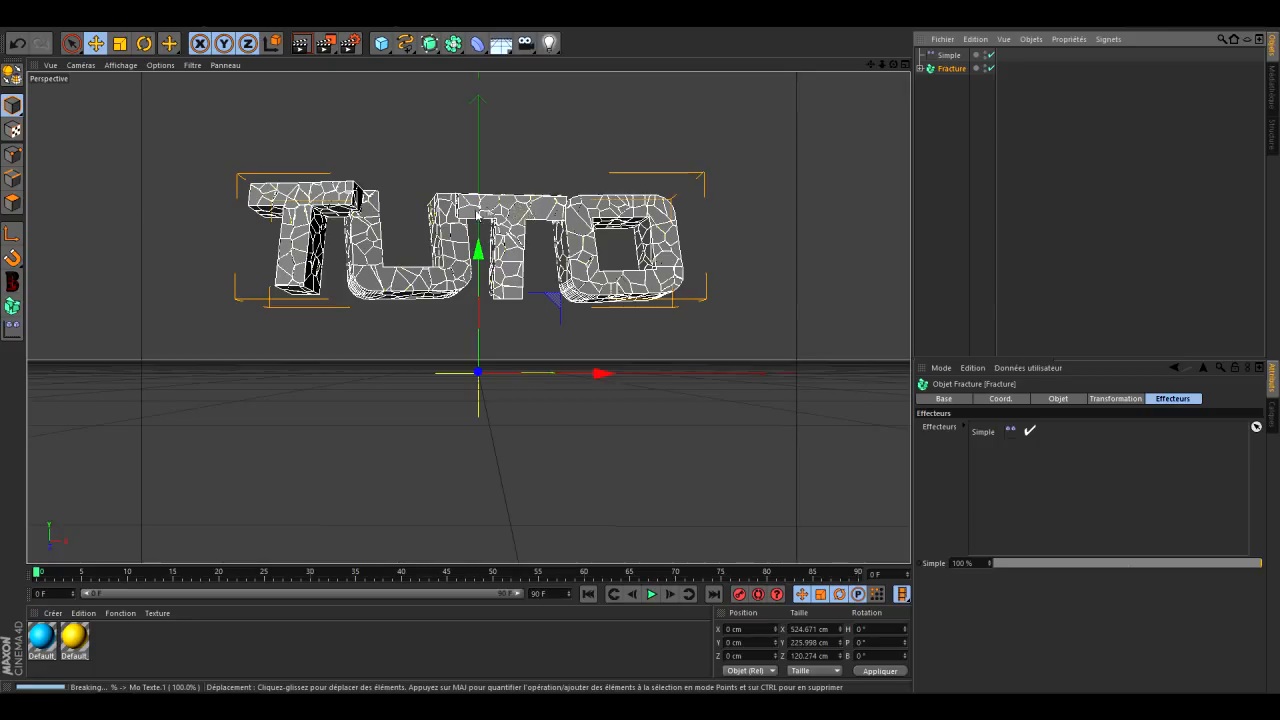
# Set the Simple effector's Y position offset to 0 cm
pyautogui.click(949, 55)
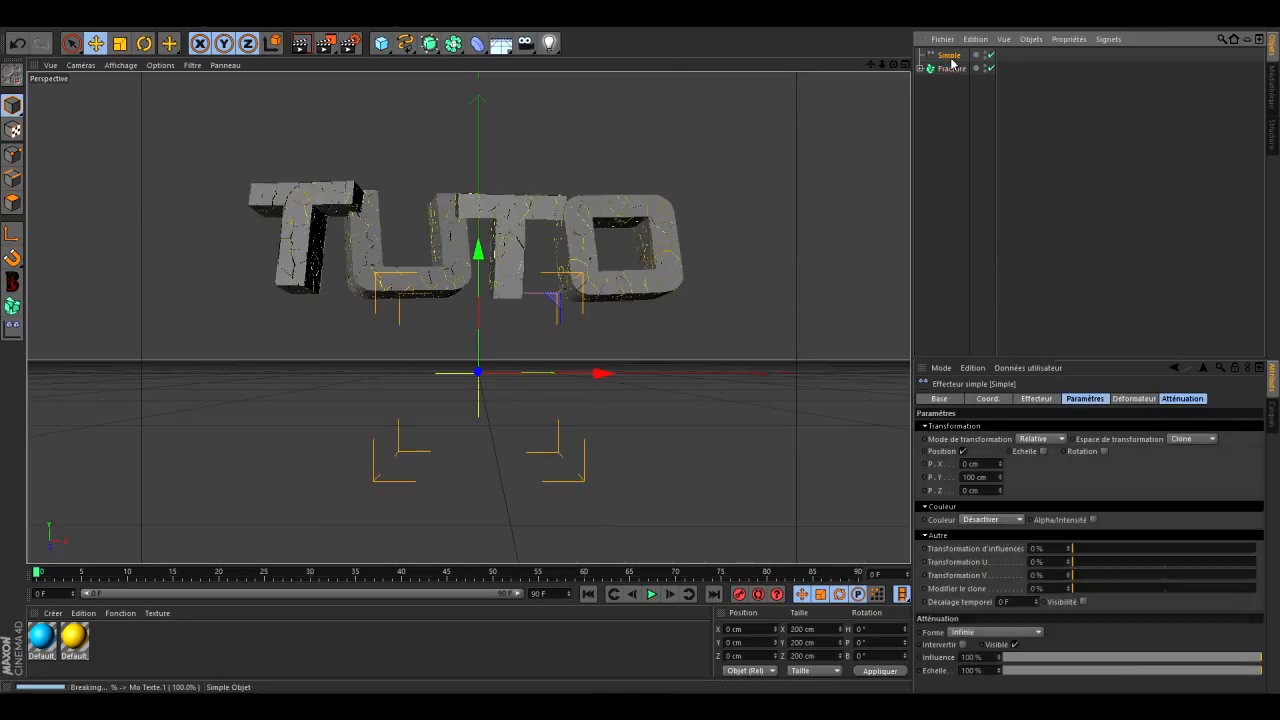
pyautogui.click(997, 478)
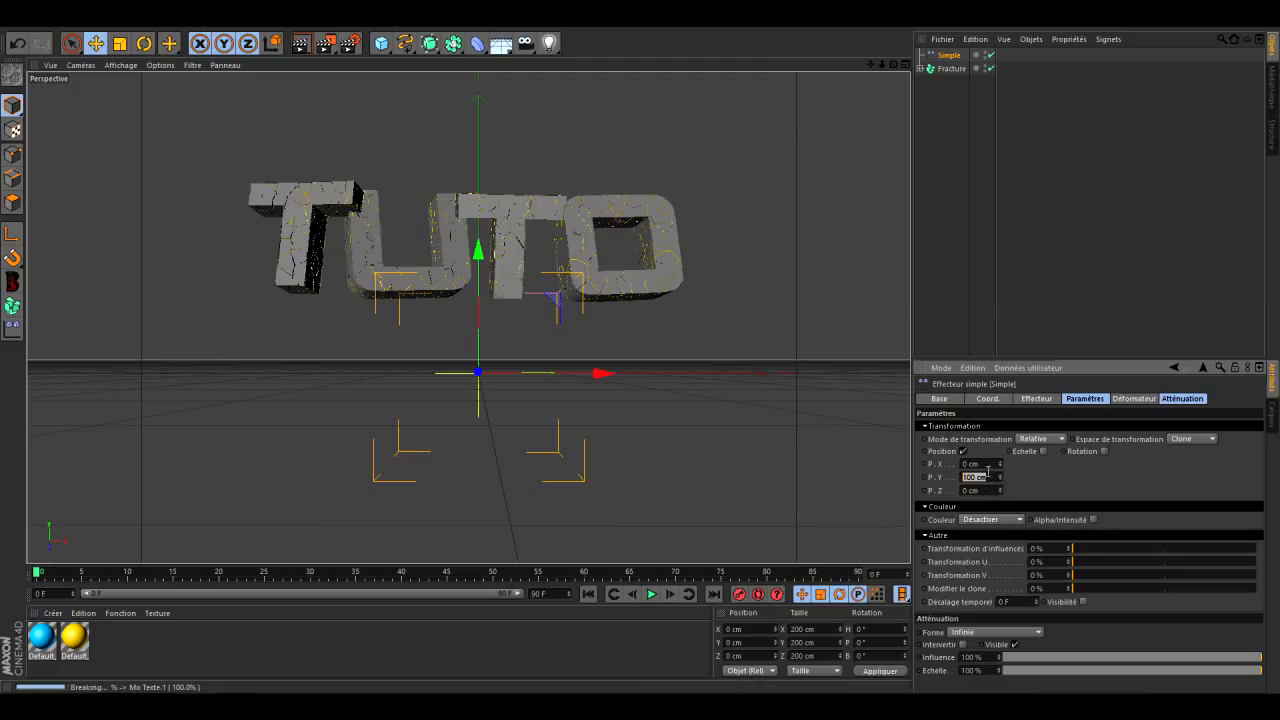
pyautogui.write('0')
pyautogui.click(1000, 274)
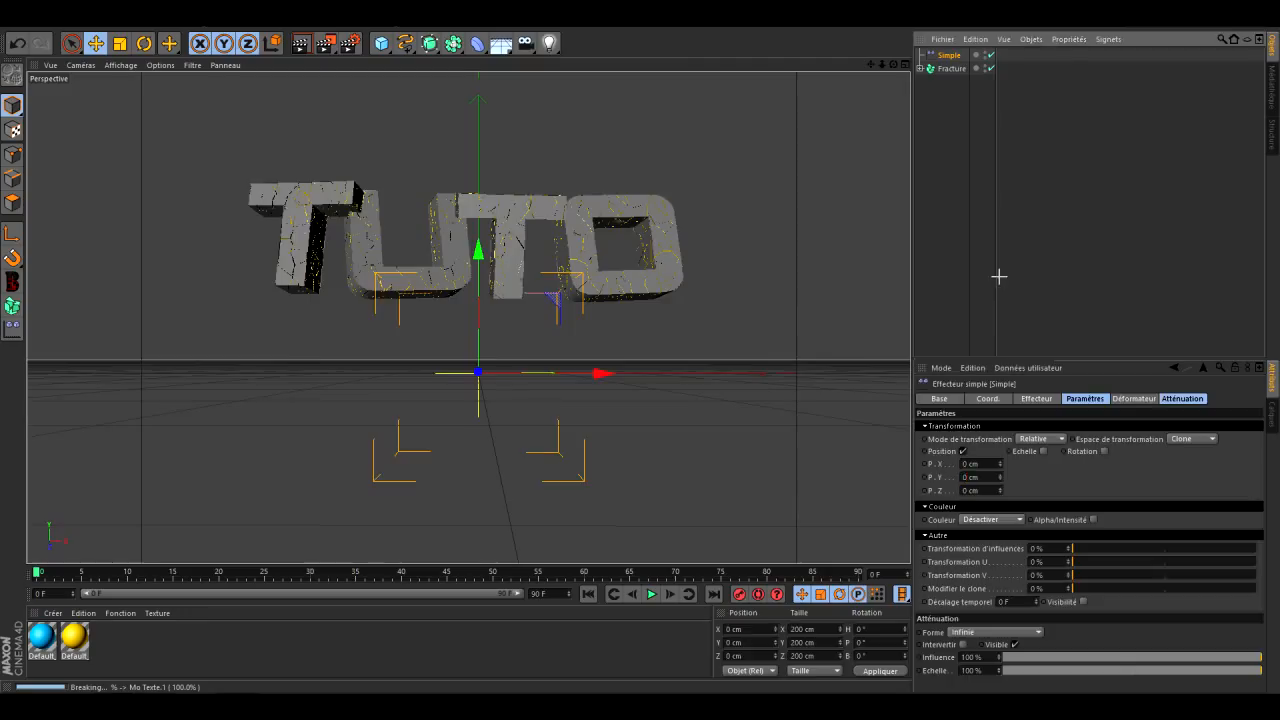
# Enable scale transformation with uniform scale on the Simple effector and set the scale to -1
pyautogui.click(949, 57)
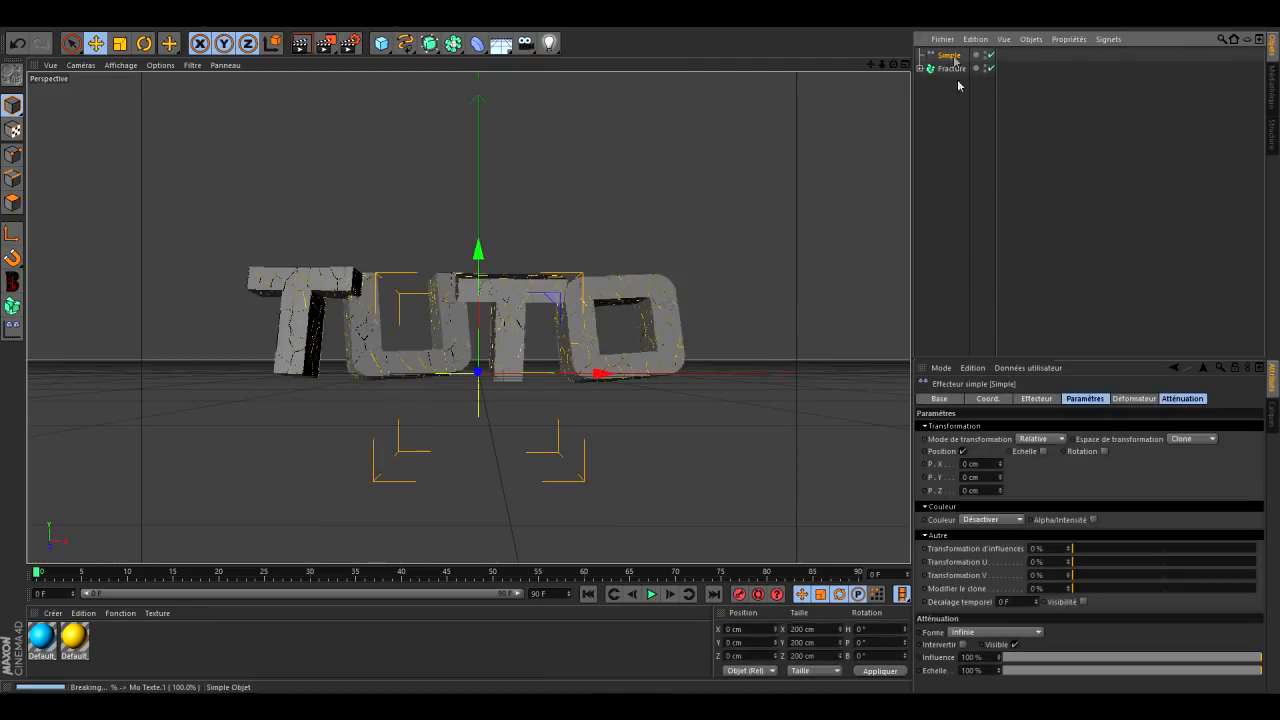
pyautogui.click(1044, 452)
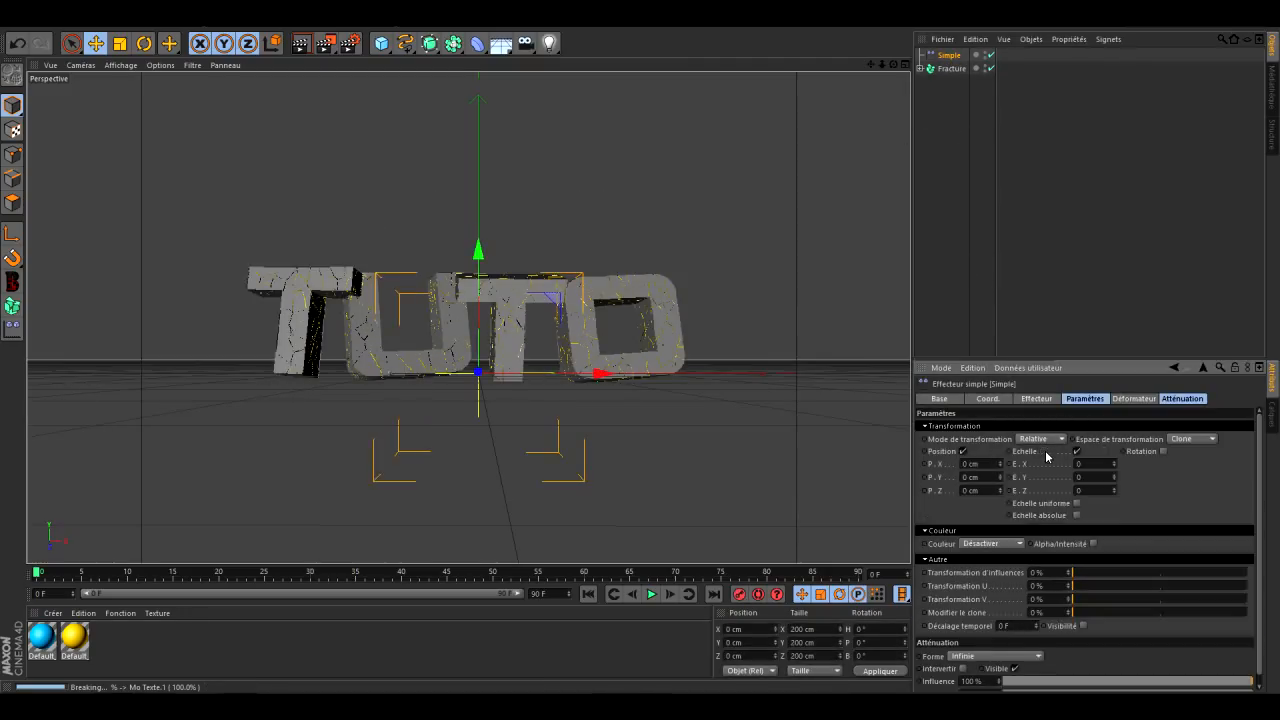
pyautogui.click(1077, 503)
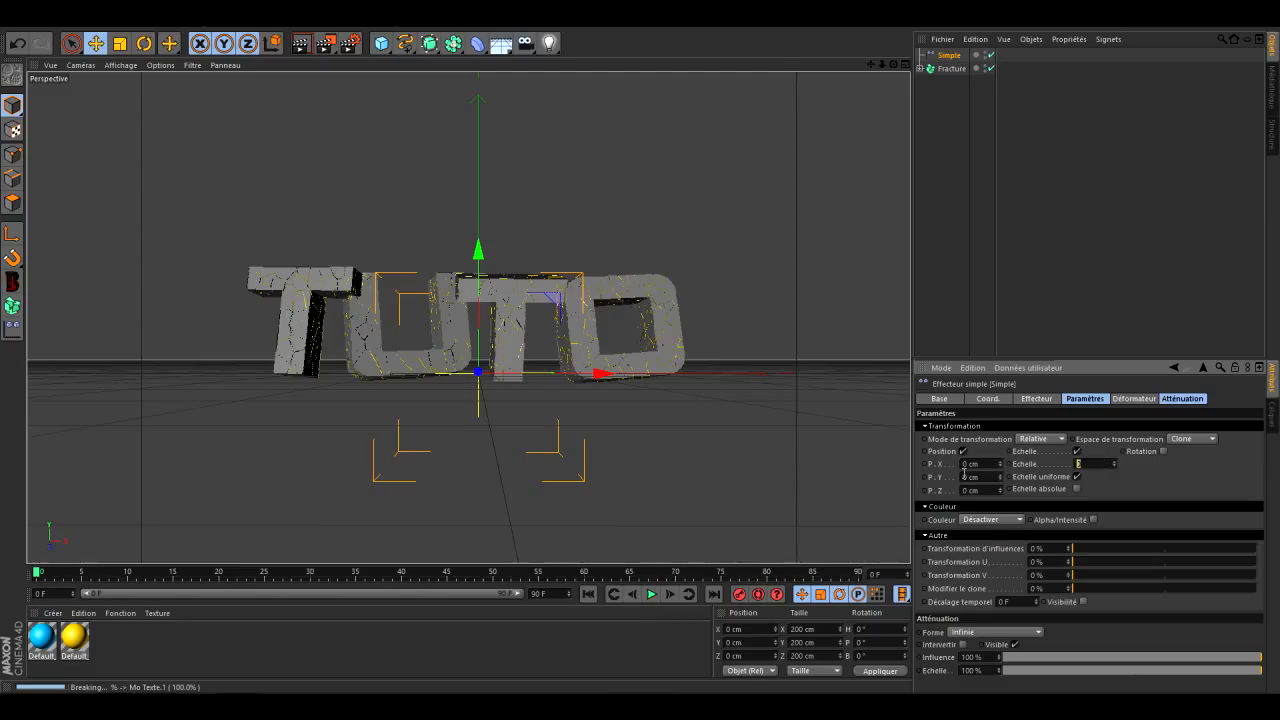
pyautogui.click(964, 279)
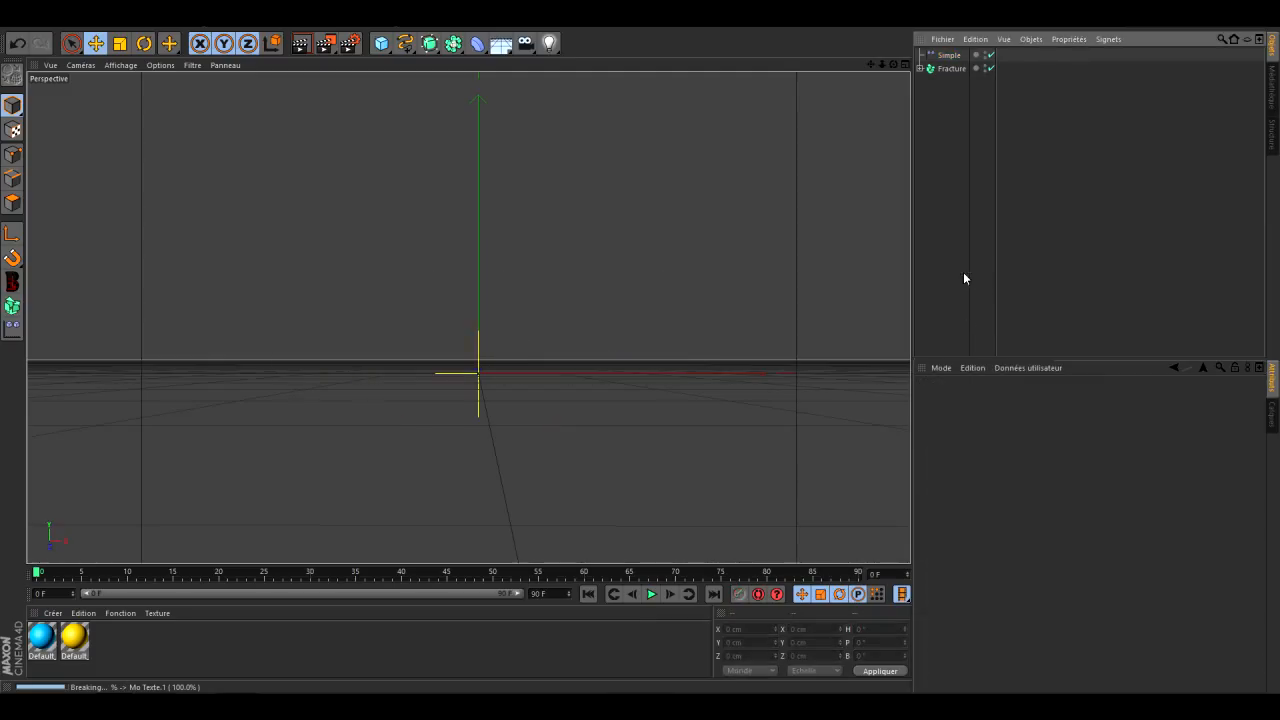
# Set the Simple effector's falloff shape to Sphère
pyautogui.click(948, 55)
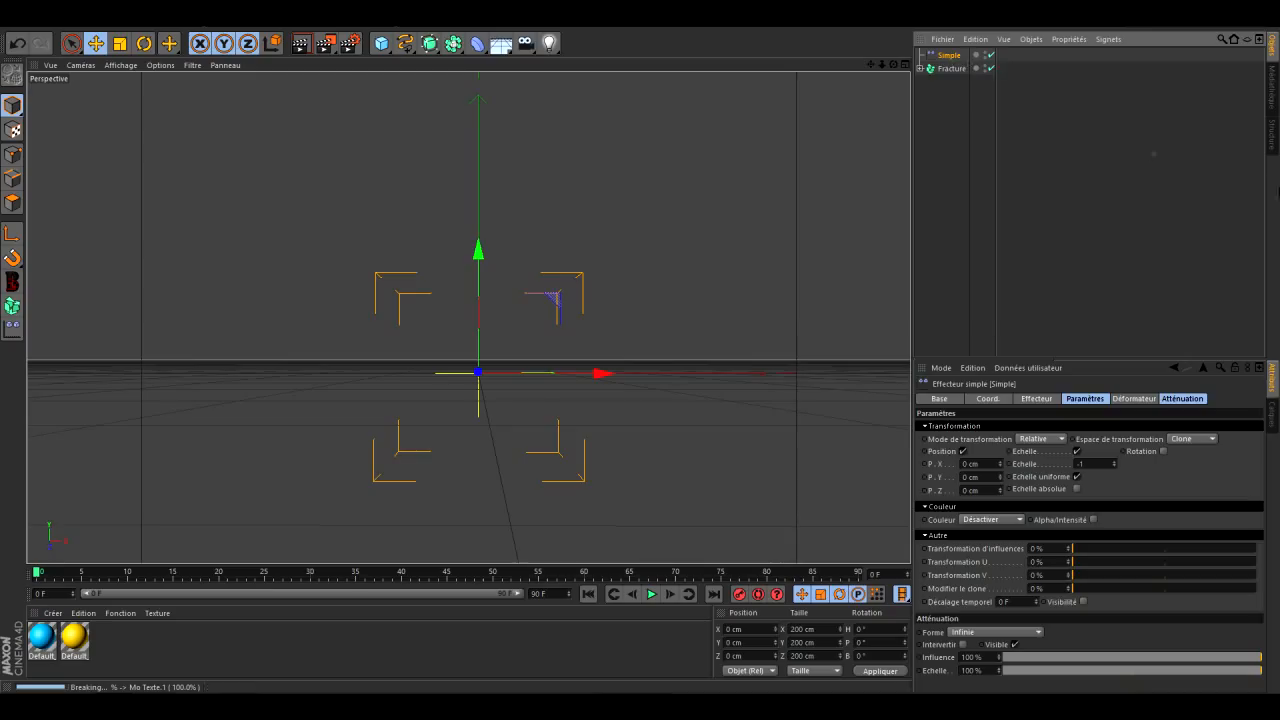
pyautogui.click(1166, 399)
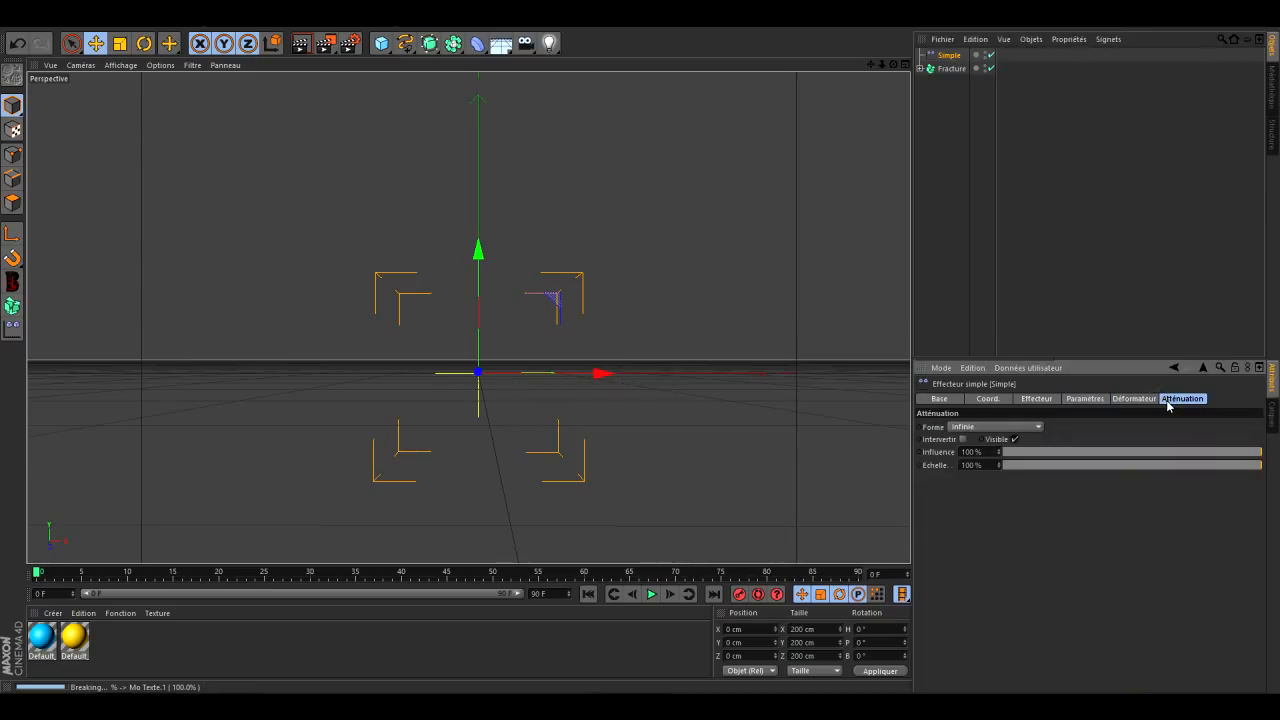
pyautogui.click(1012, 431)
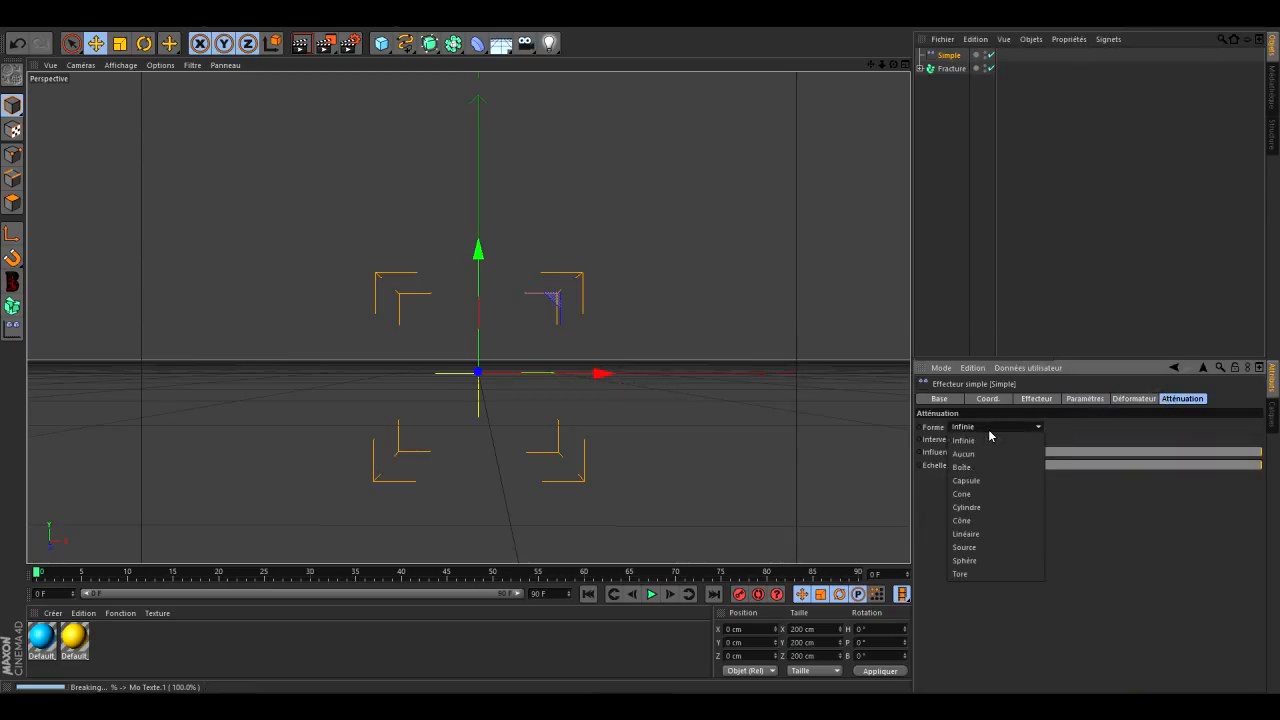
pyautogui.click(969, 564)
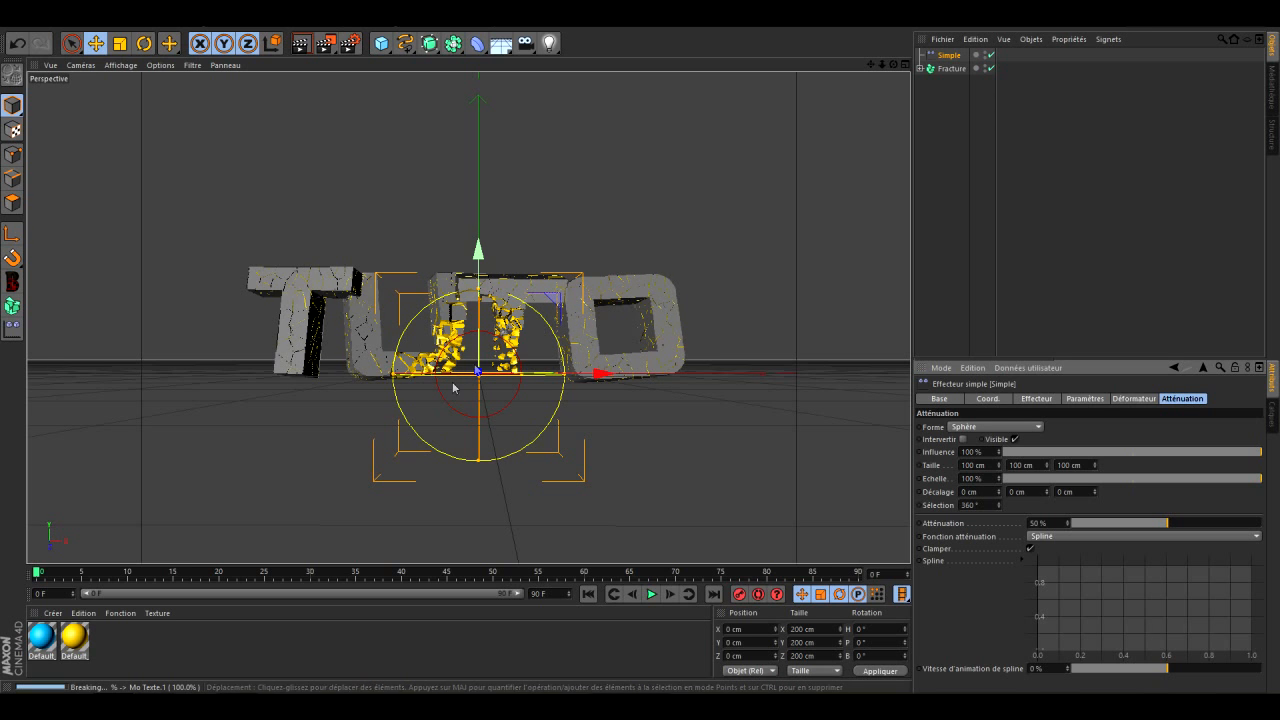
# Move the Simple effector's falloff sphere forward in front of the letters and render a preview from the front
pyautogui.moveTo(893, 64); pyautogui.dragTo(820, 117)
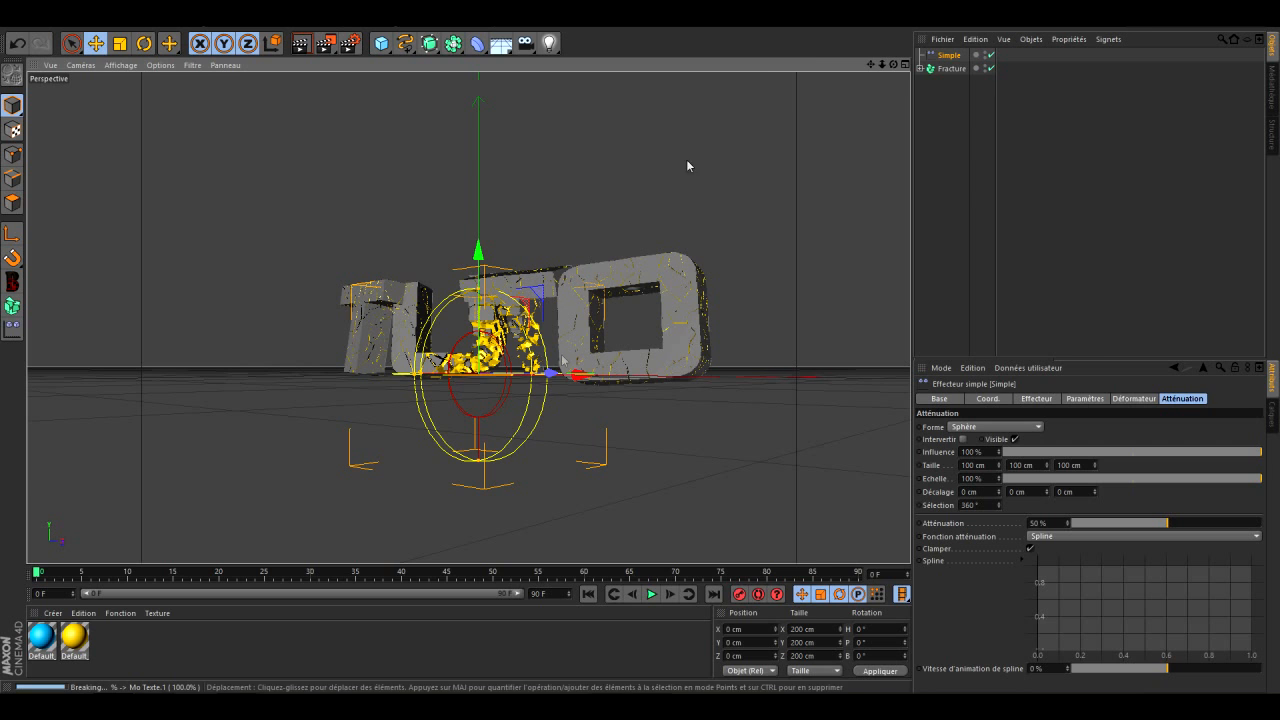
pyautogui.moveTo(893, 64); pyautogui.dragTo(754, 116)
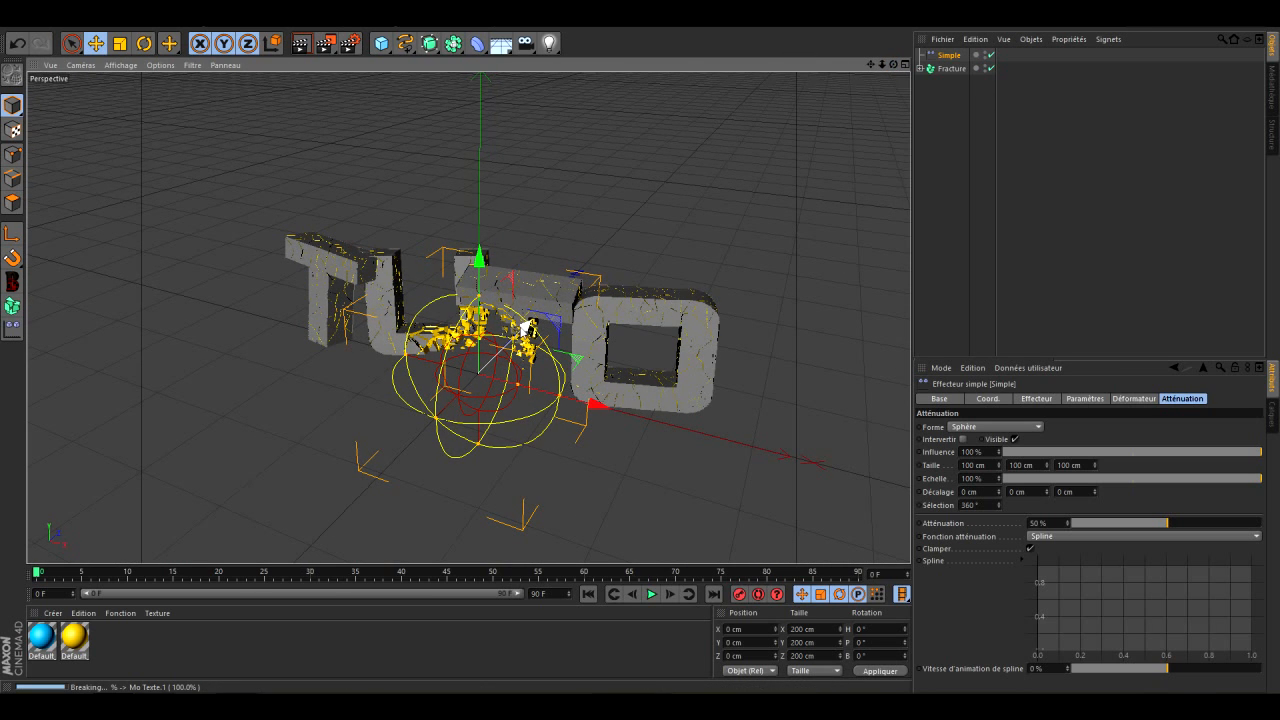
pyautogui.moveTo(527, 326); pyautogui.dragTo(505, 355)
pyautogui.click(950, 127)
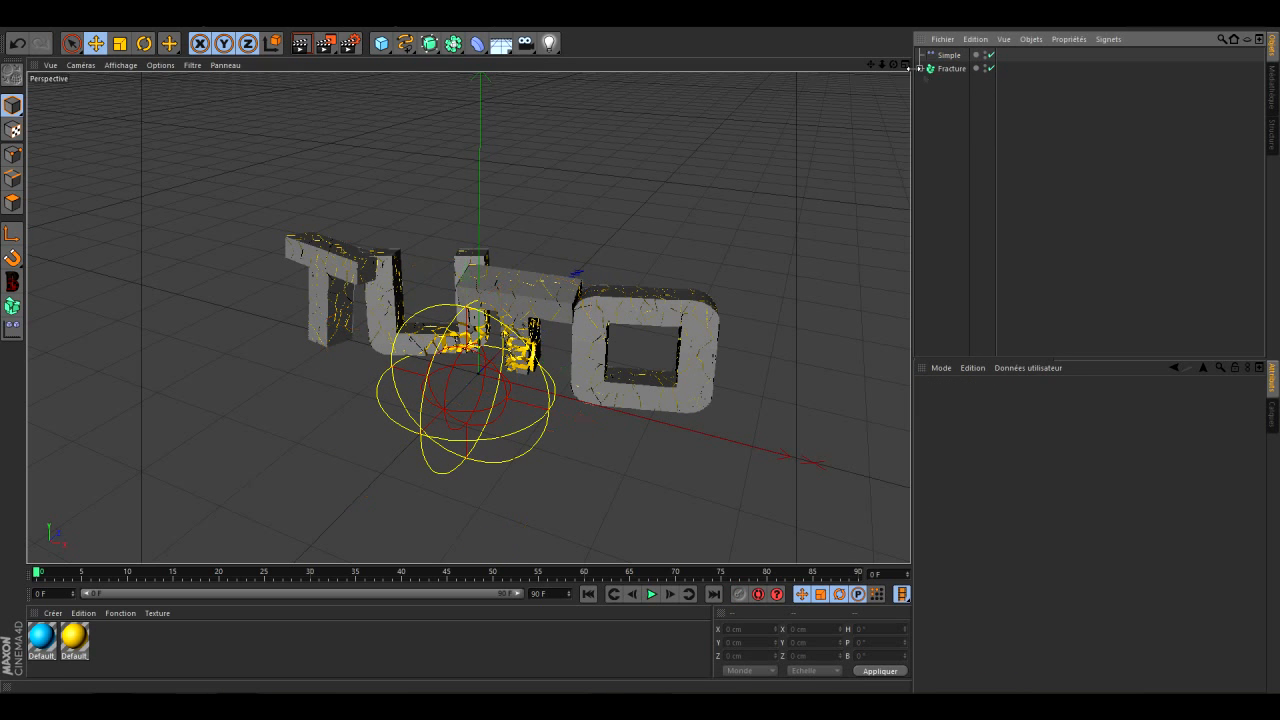
pyautogui.moveTo(891, 64); pyautogui.dragTo(376, 73)
pyautogui.click(301, 43)
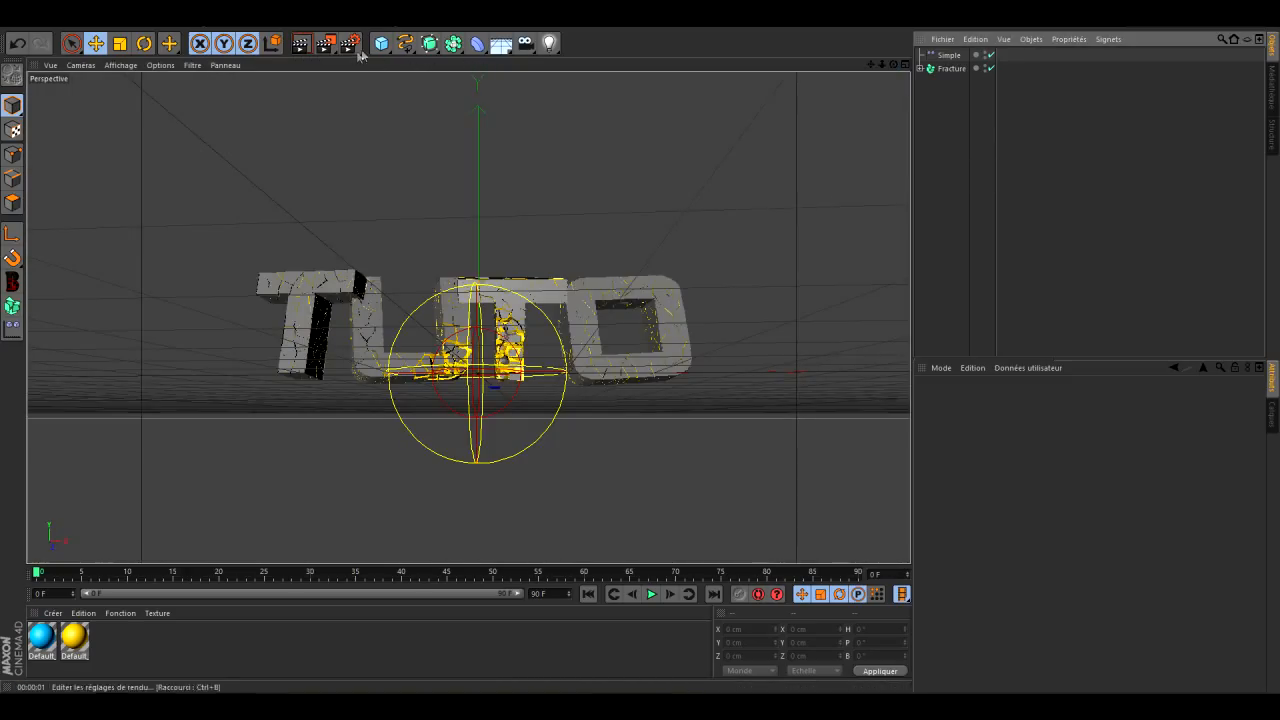
# Add a Plane primitive and create a new material with Luminescence enabled
pyautogui.click(381, 43)
pyautogui.click(555, 87)
pyautogui.doubleClick(136, 655)
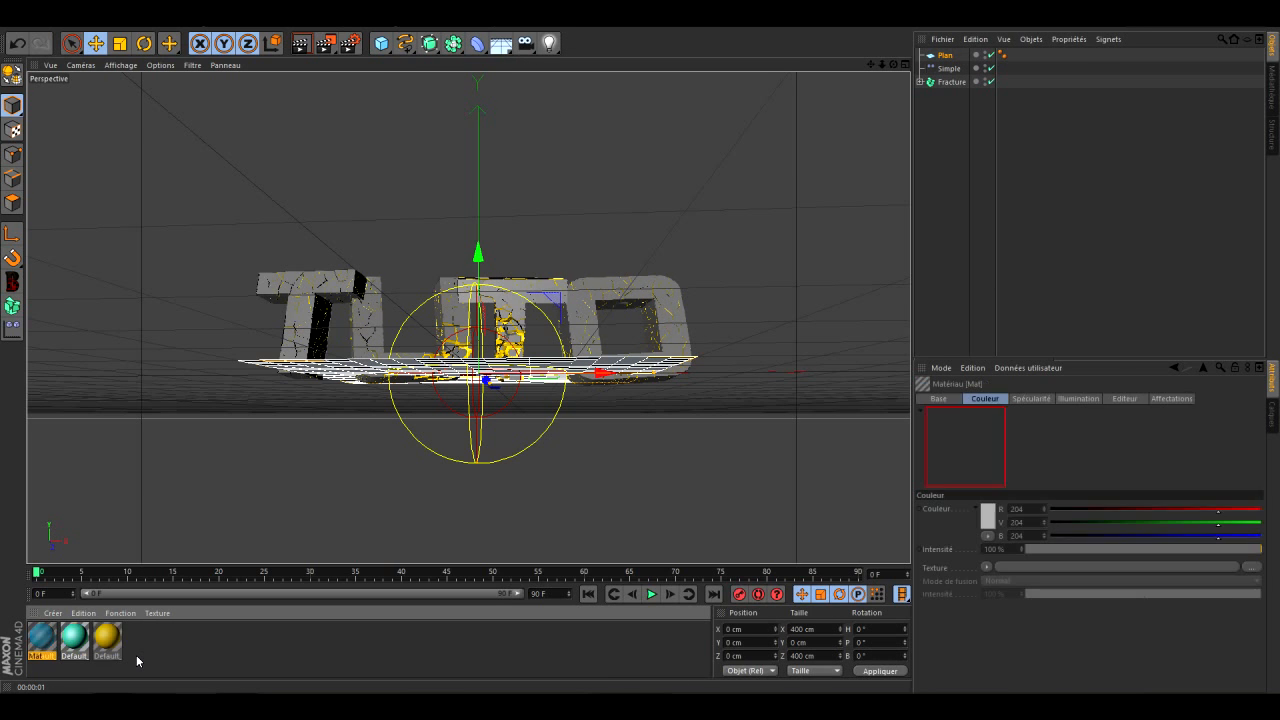
pyautogui.doubleClick(42, 638)
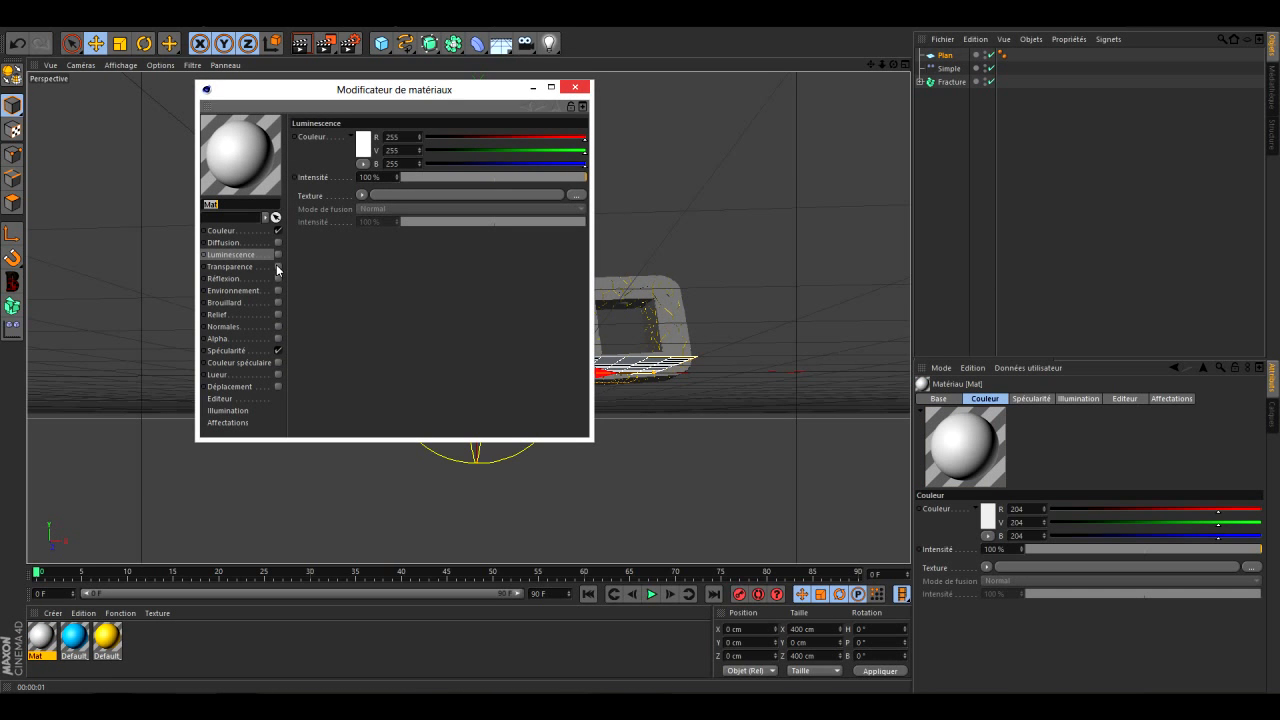
pyautogui.click(278, 255)
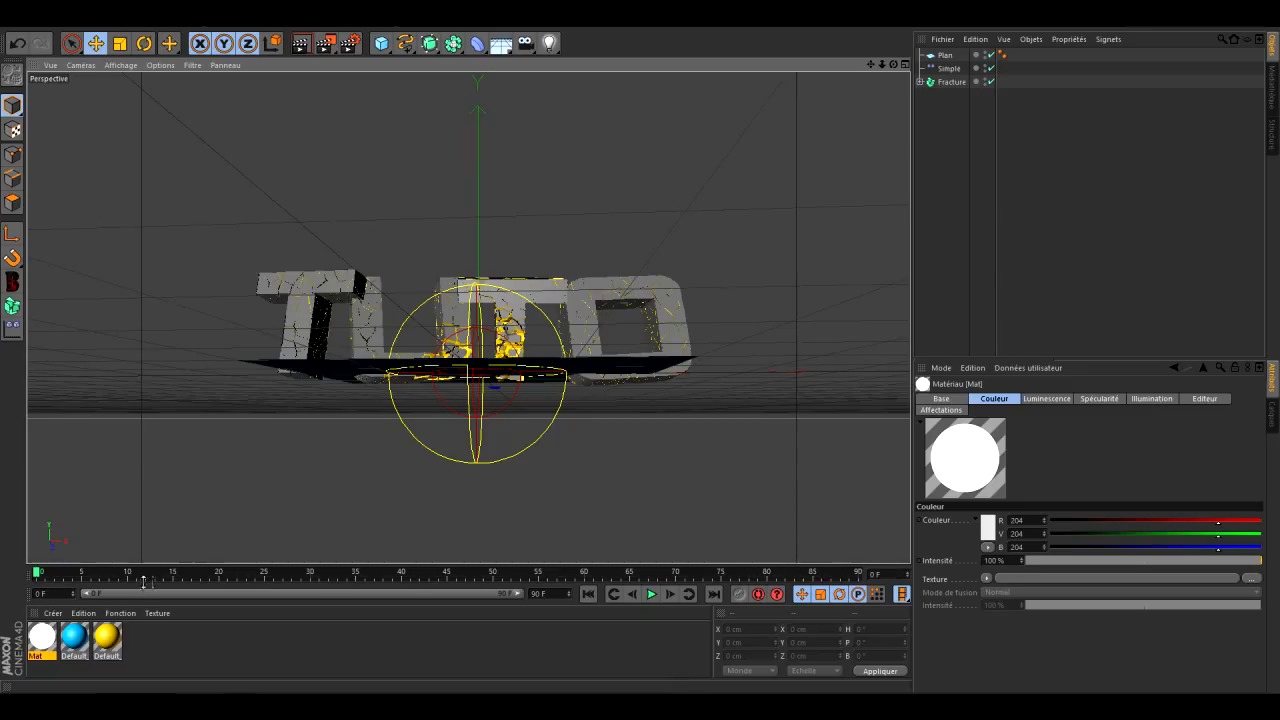
# Apply the white luminescent material Mat to the plane
pyautogui.click(1027, 214)
pyautogui.moveTo(940, 70); pyautogui.dragTo(943, 57)
pyautogui.click(943, 57)
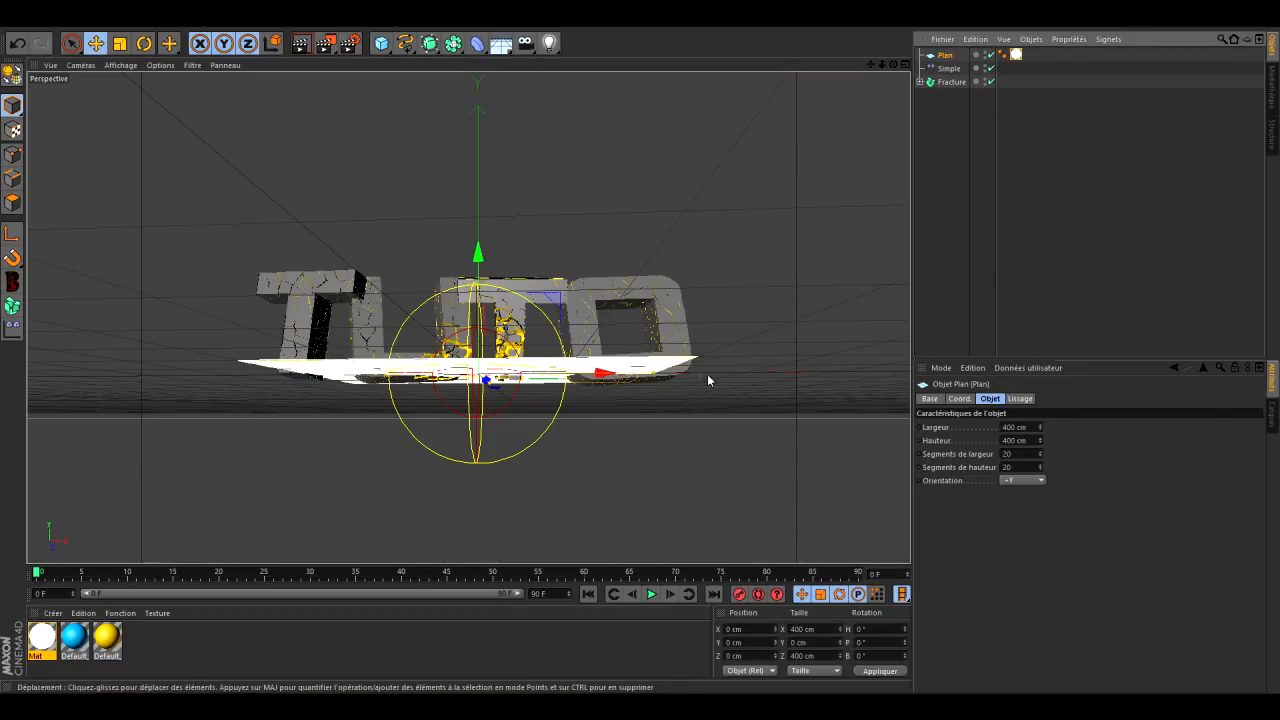
# Widen the plane to about 802 cm and raise it above the letters to about Y 286 cm, with a render preview
pyautogui.moveTo(698, 370); pyautogui.dragTo(842, 376)
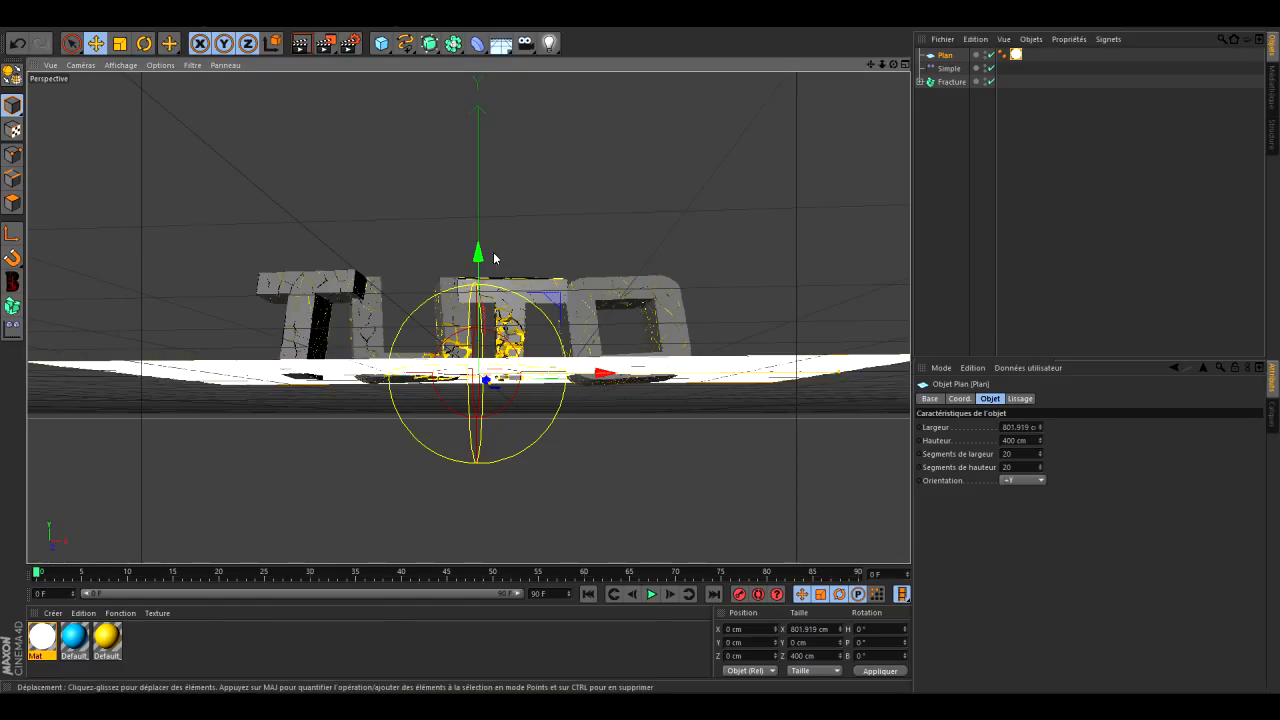
pyautogui.moveTo(478, 252); pyautogui.dragTo(440, 256)
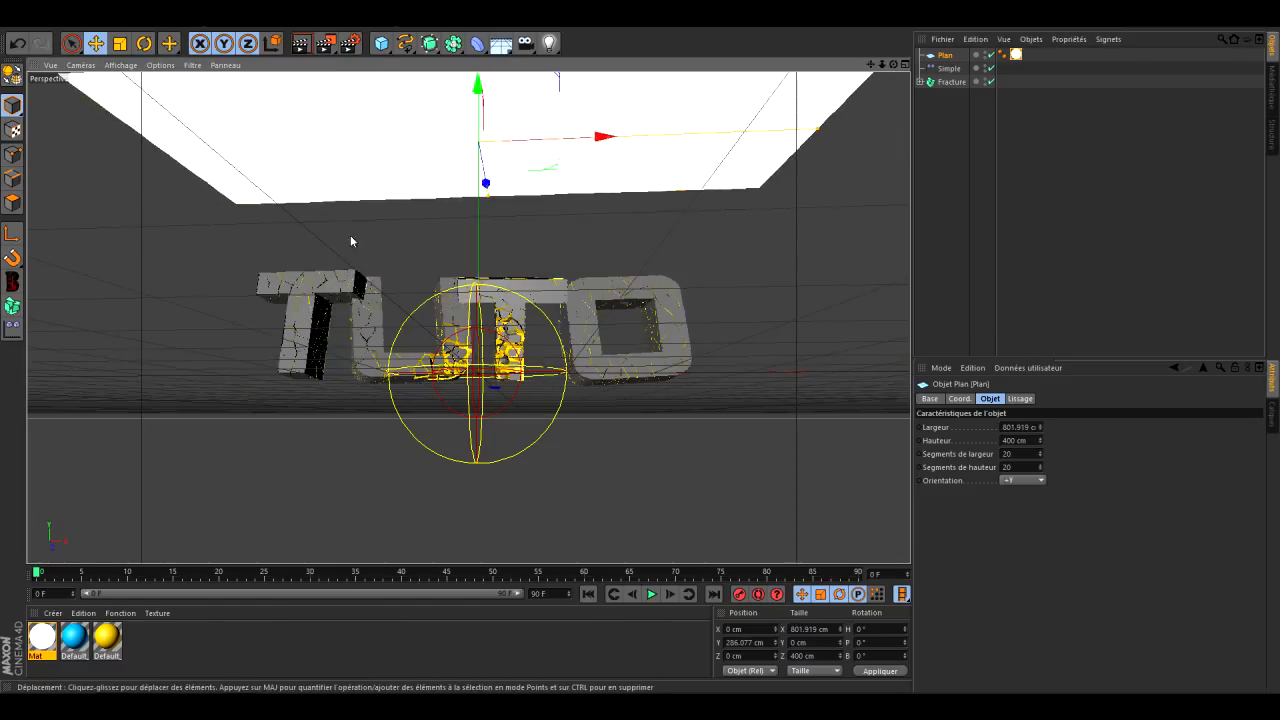
pyautogui.click(301, 43)
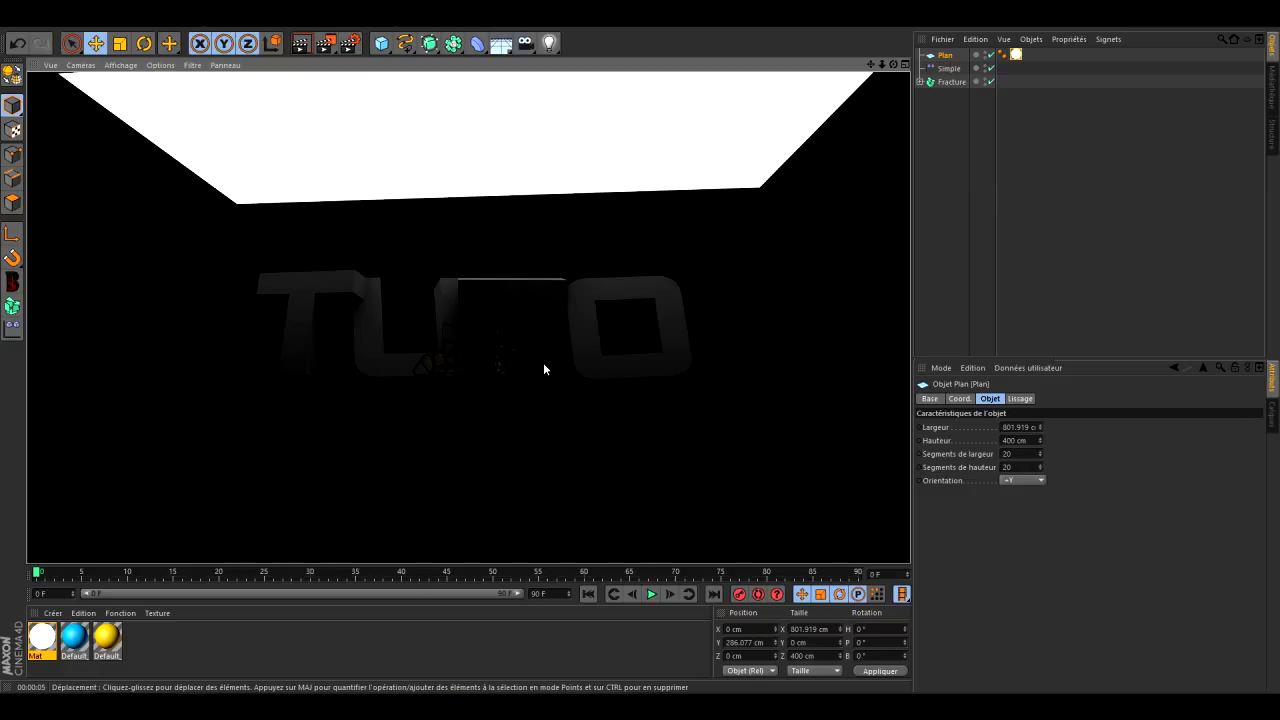
# Apply the blue Default_OUT material to the Fracture object and render a preview
pyautogui.click(920, 82)
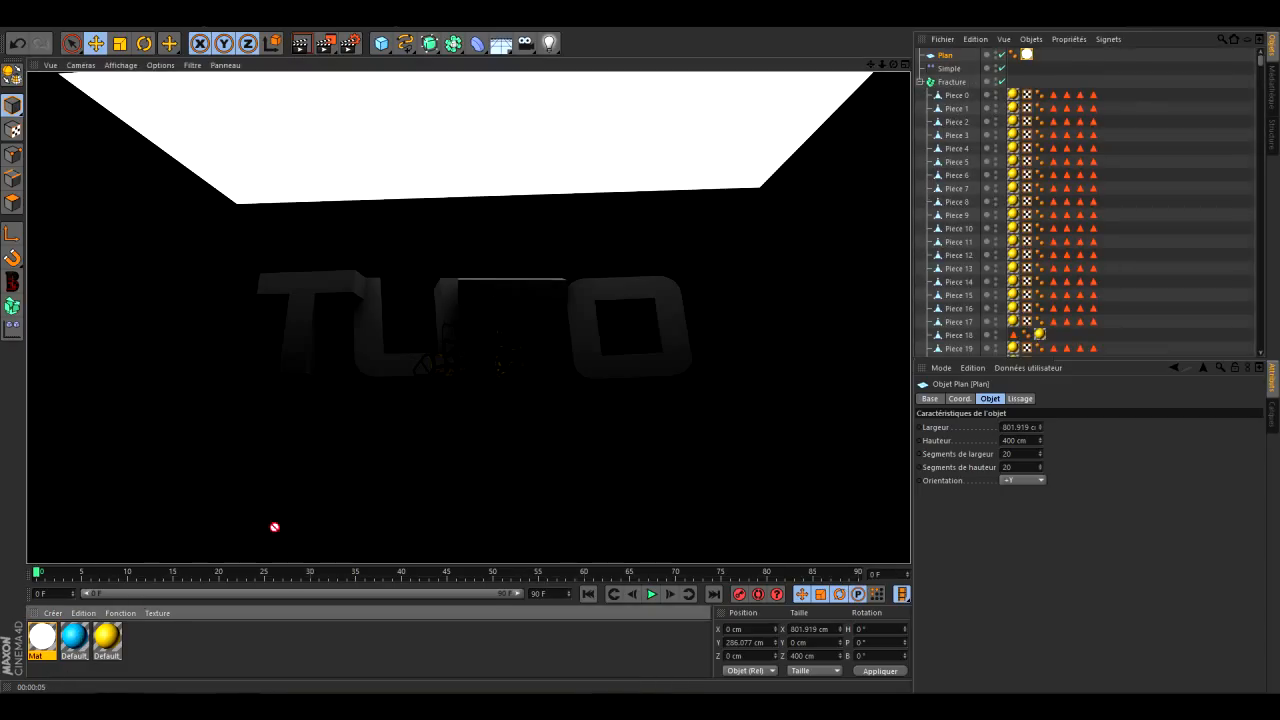
pyautogui.moveTo(845, 100)
pyautogui.mouseDown()
pyautogui.moveTo(940, 96)
pyautogui.moveTo(952, 82)
pyautogui.mouseUp()
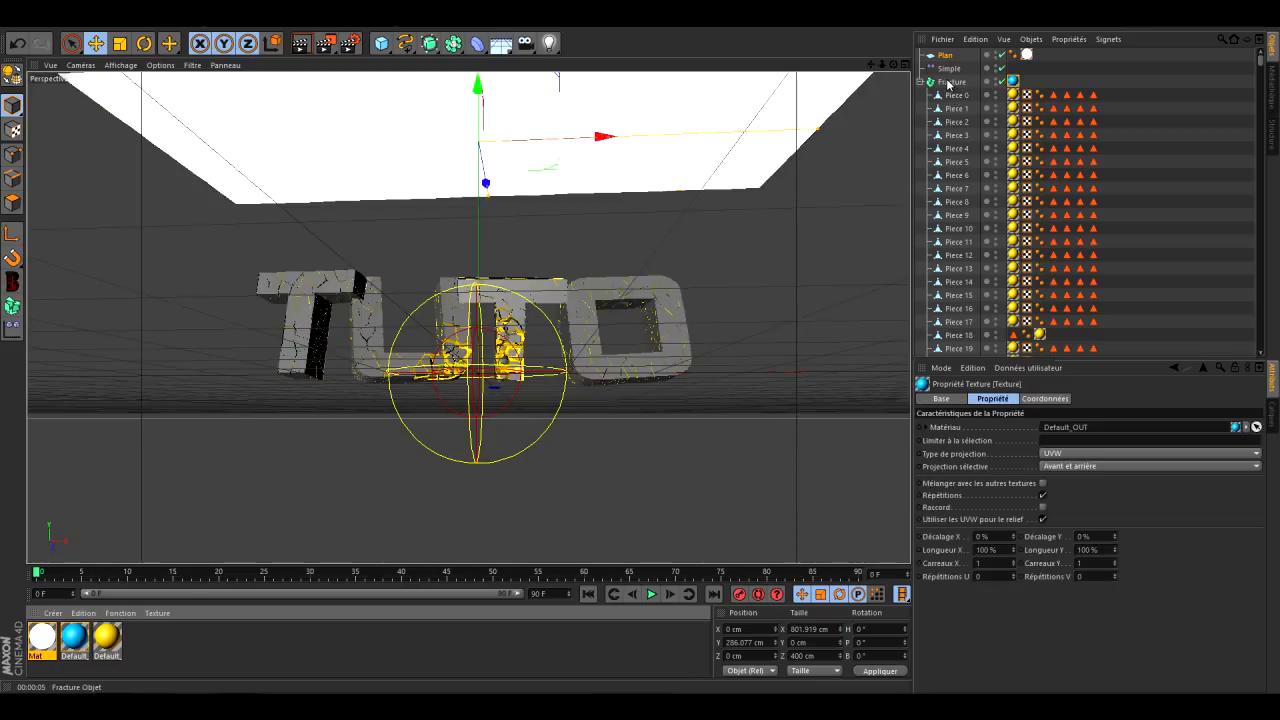
pyautogui.click(300, 44)
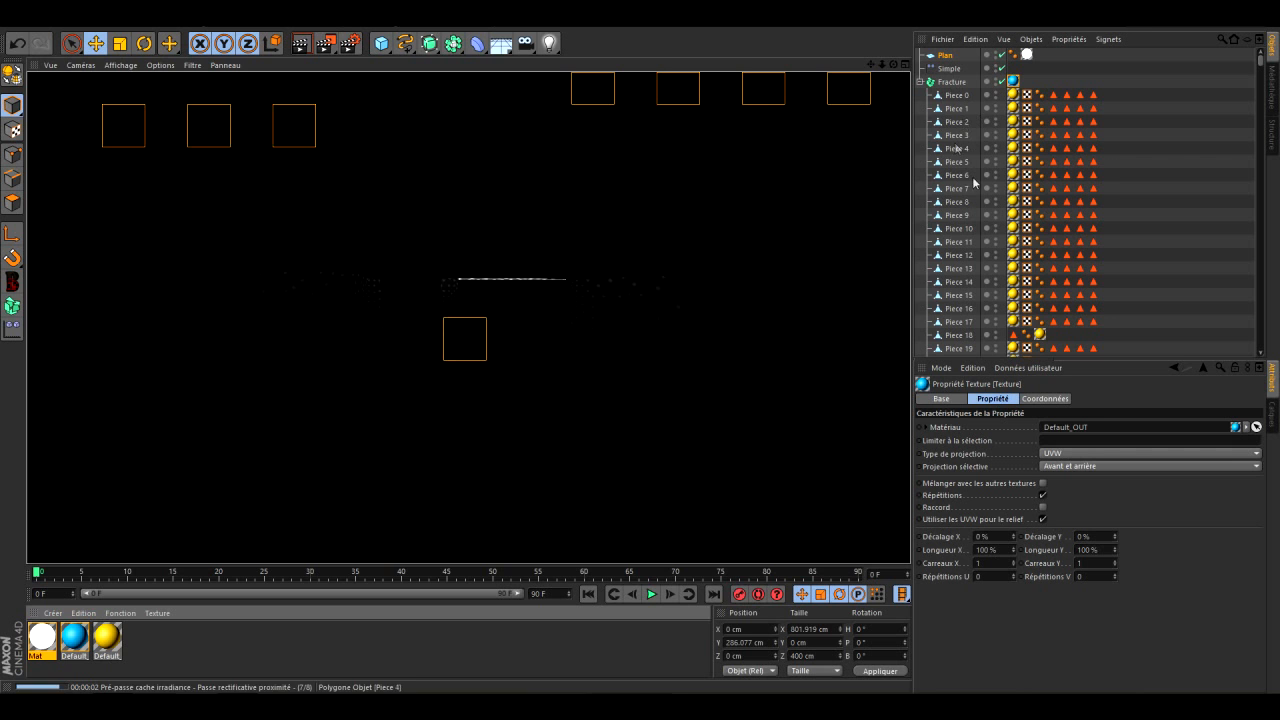
# Select all tags beyond the first column on every Fracture piece, from Piece 0 to Piece 597, and delete them
pyautogui.scroll(-10, 1100, 120)
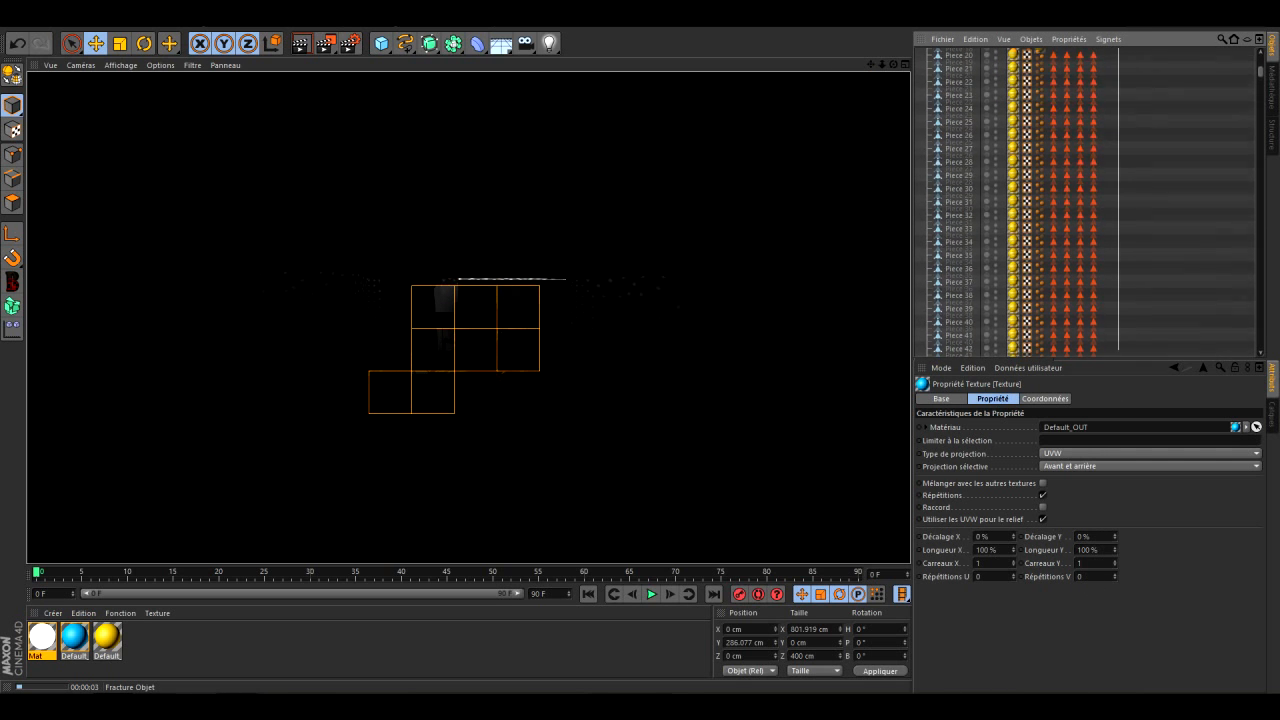
pyautogui.scroll(-15, 1100, 200)
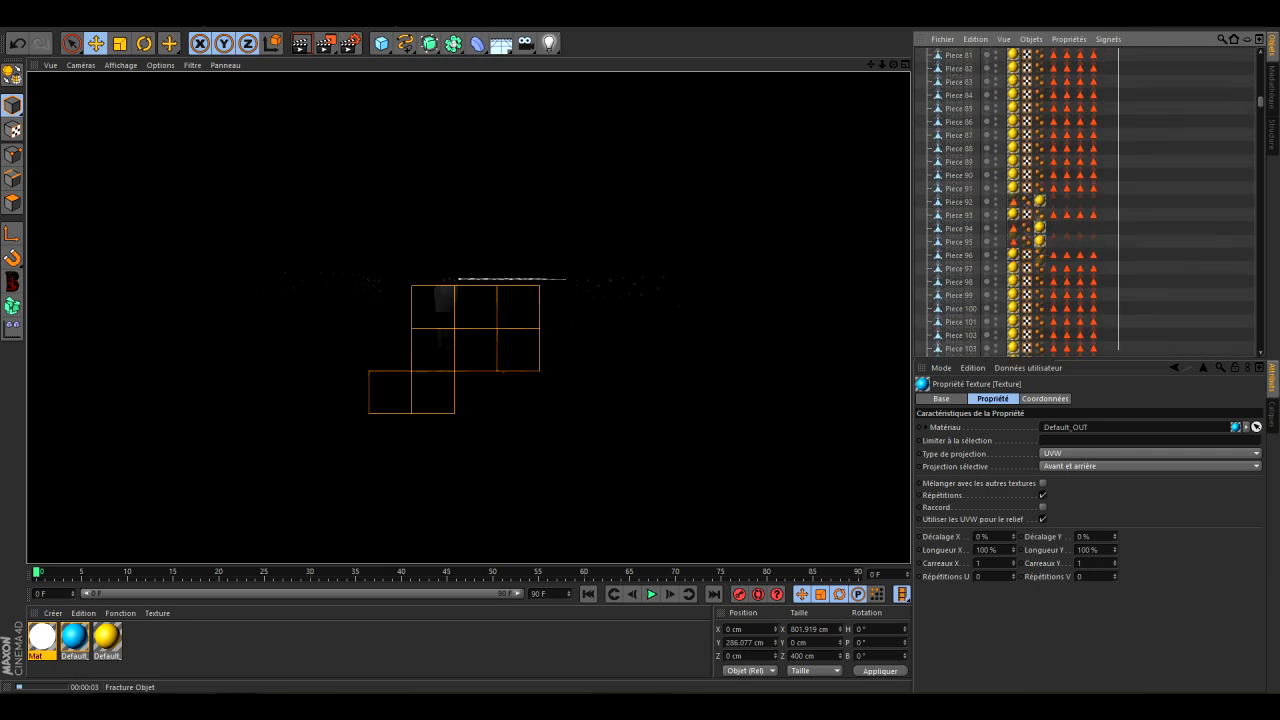
pyautogui.scroll(-15, 1100, 200)
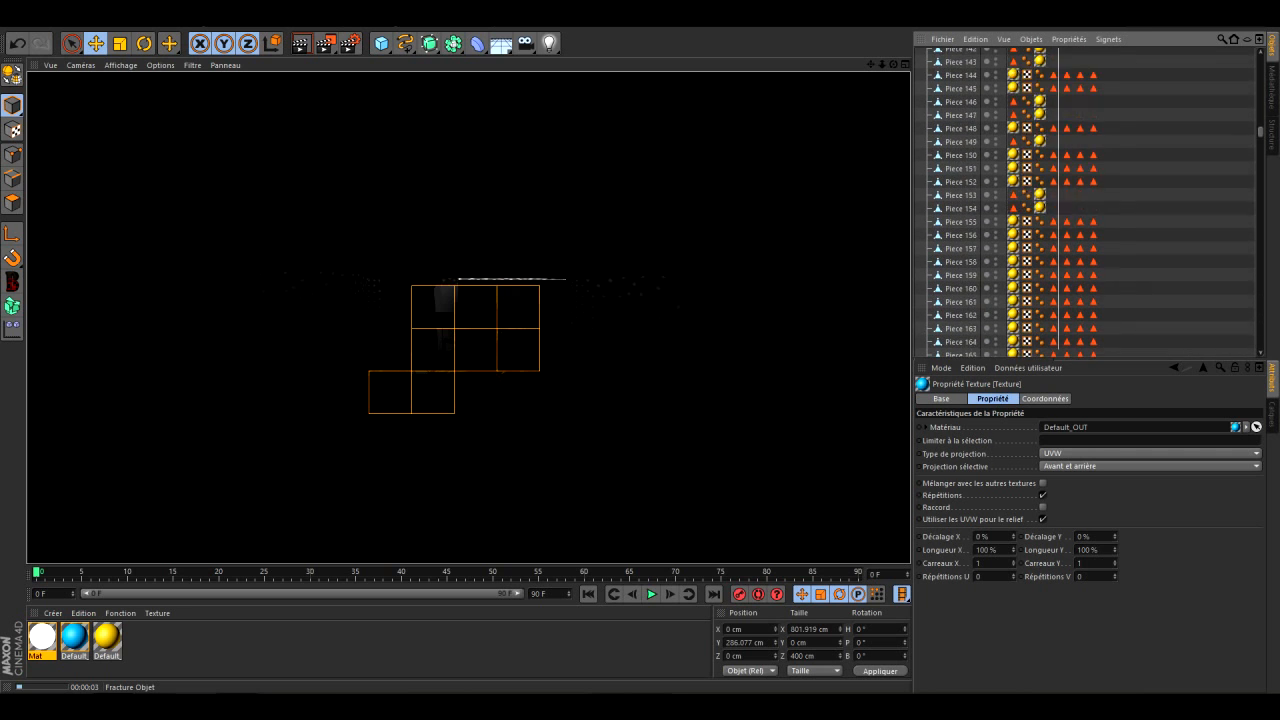
pyautogui.scroll(-15, 1100, 200)
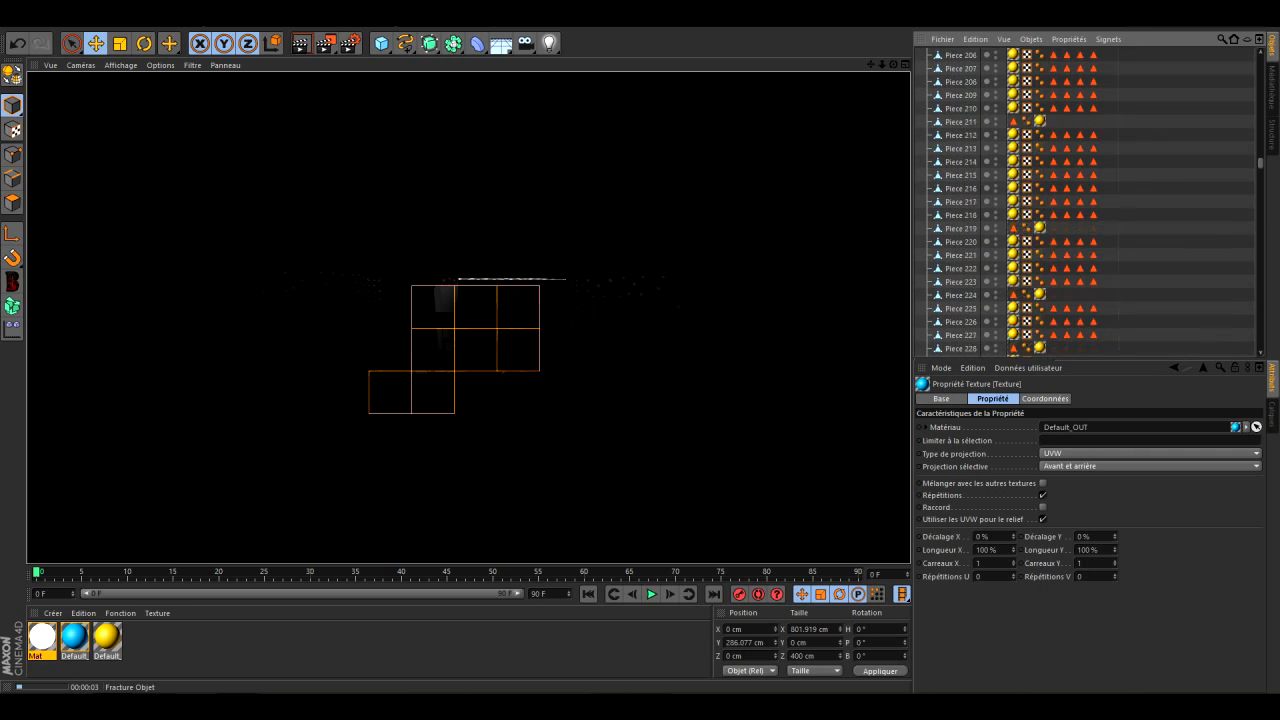
pyautogui.scroll(-15, 1100, 200)
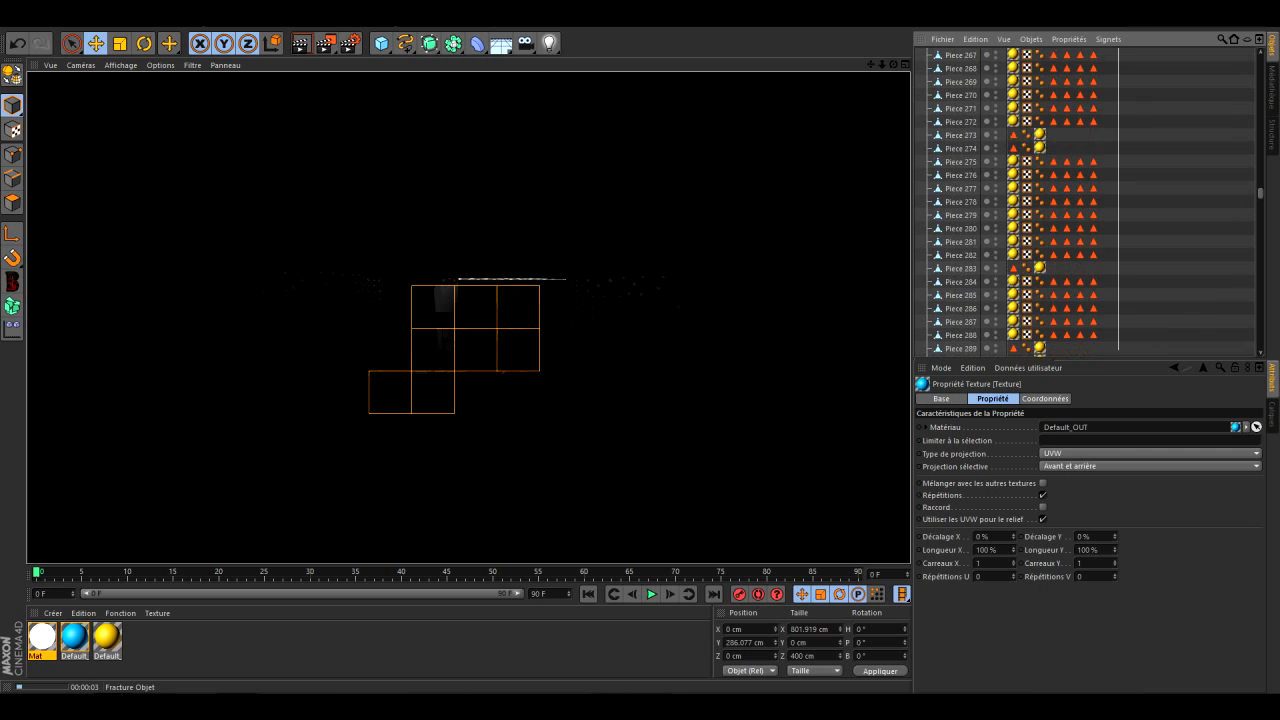
pyautogui.scroll(-15, 1100, 200)
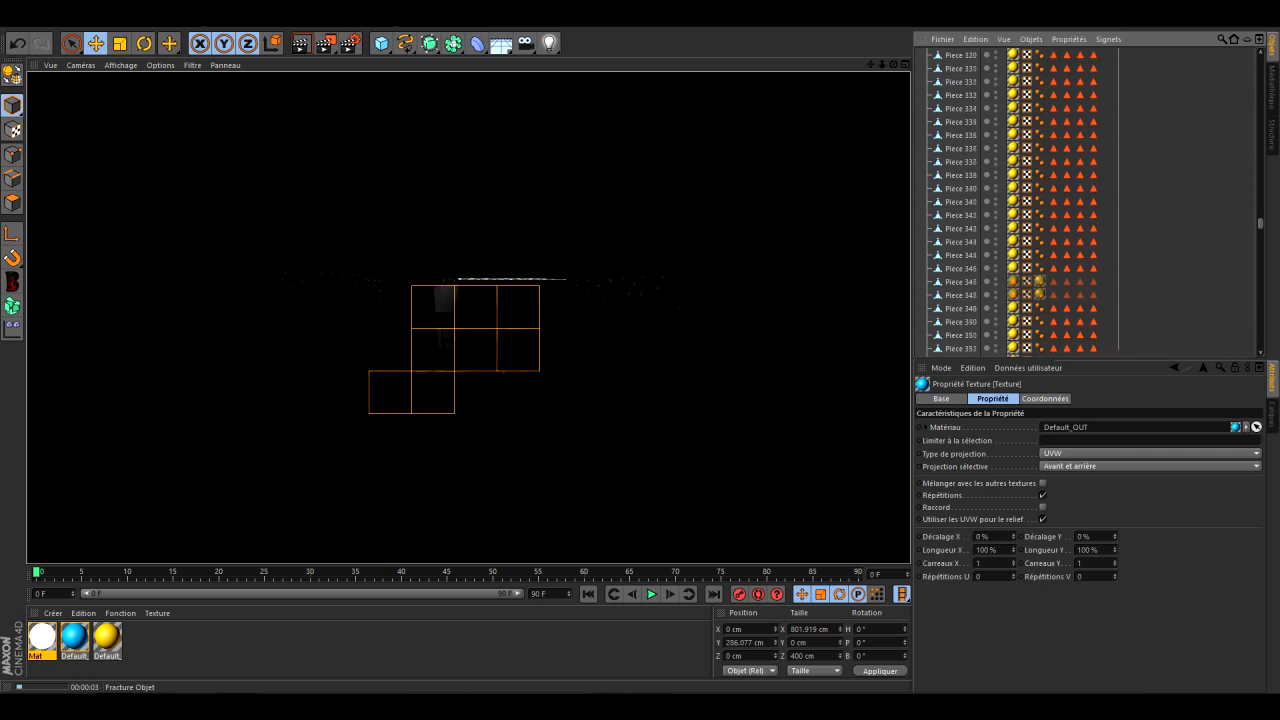
pyautogui.scroll(-15, 1100, 200)
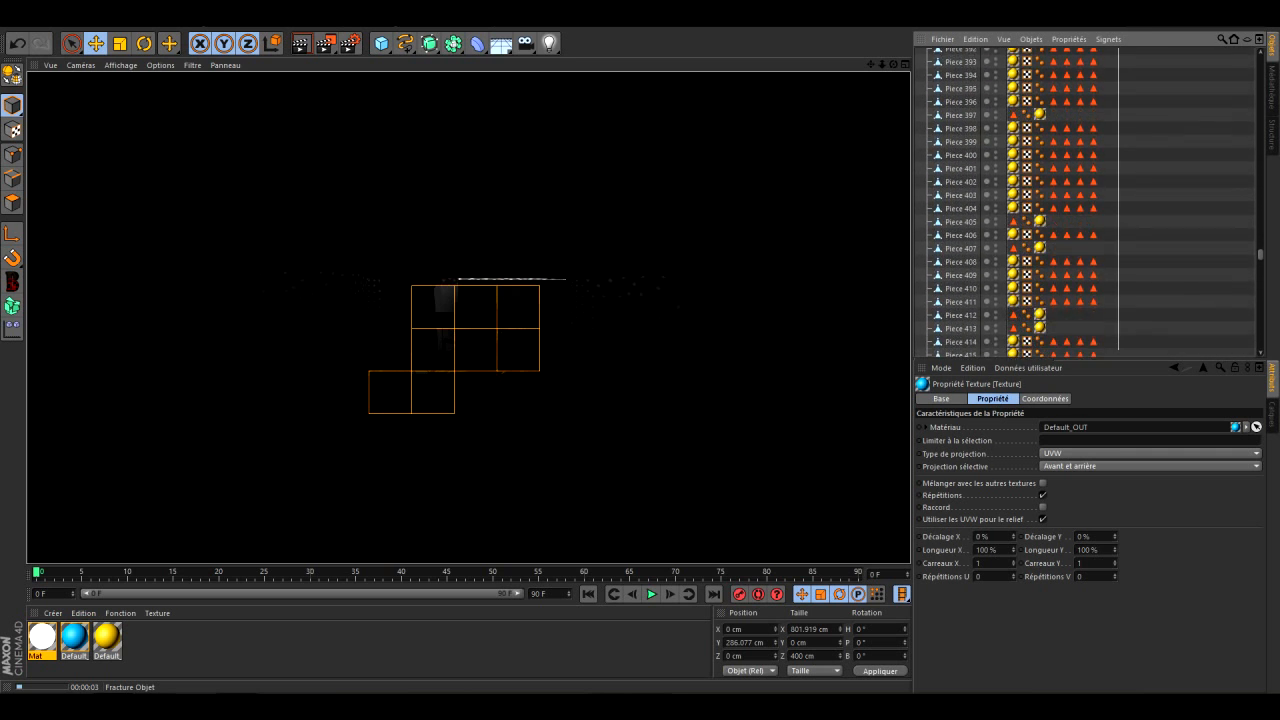
pyautogui.scroll(-15, 1100, 200)
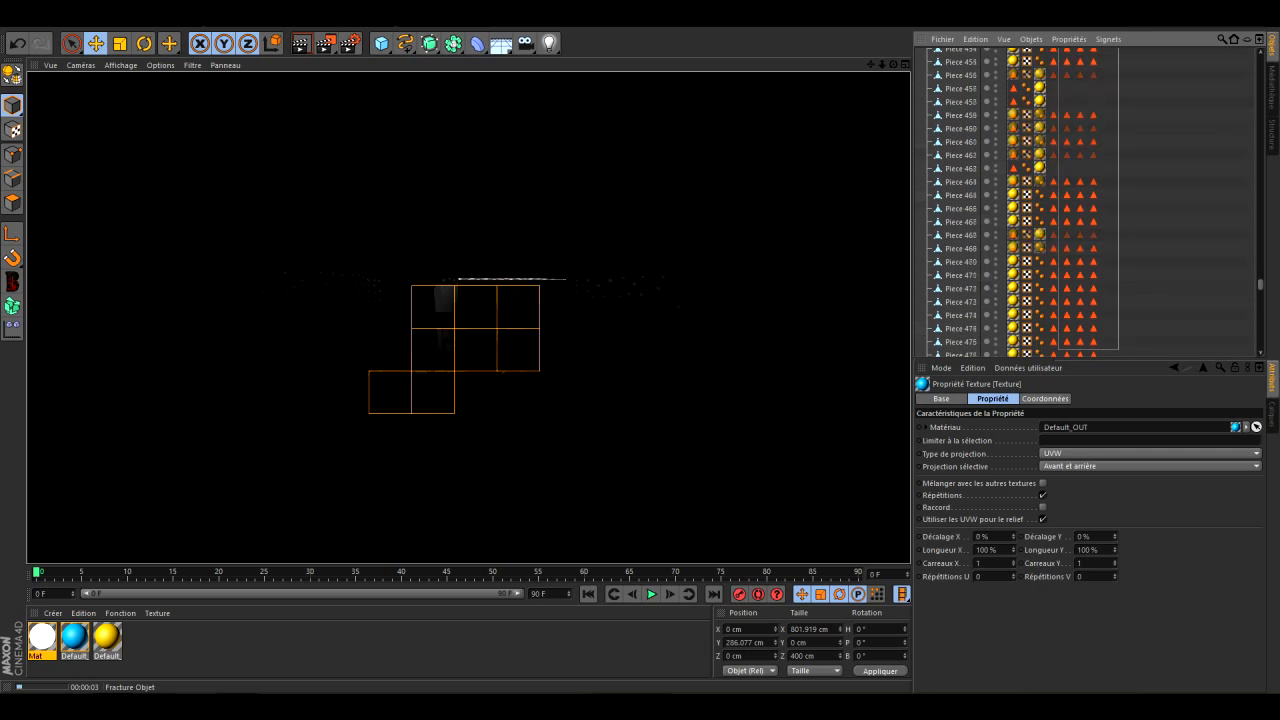
pyautogui.scroll(-15, 1100, 200)
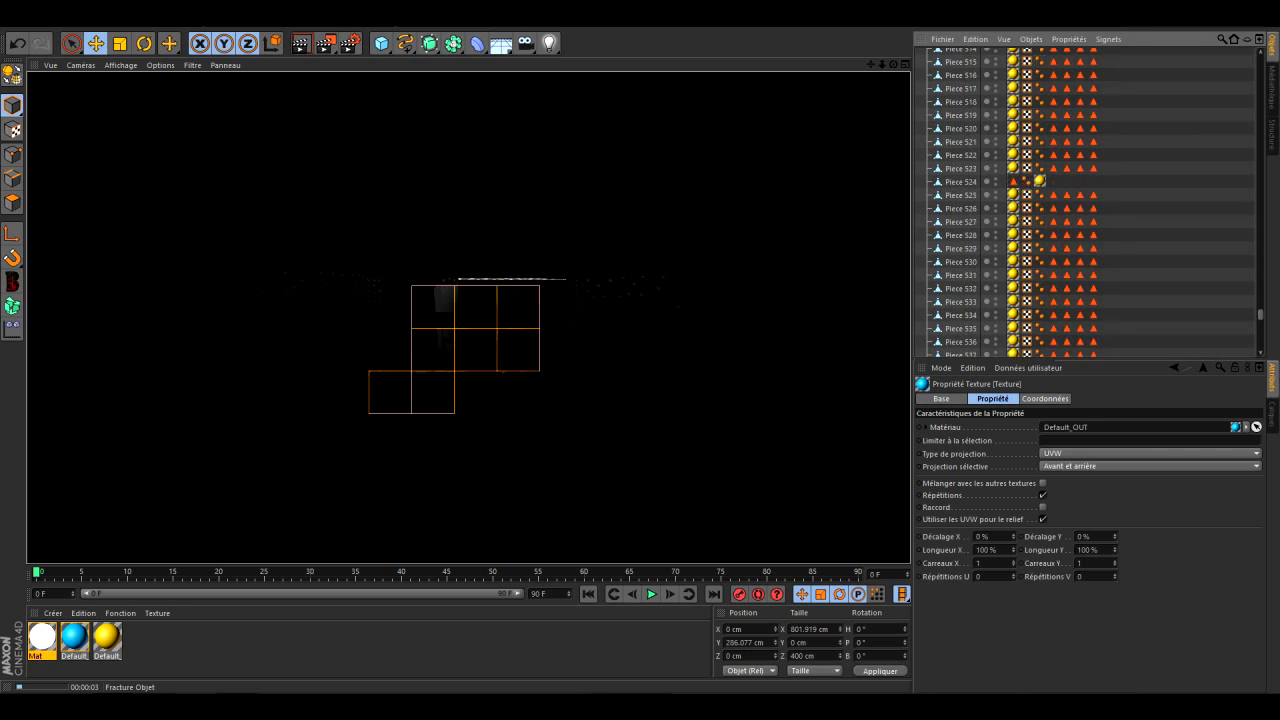
pyautogui.scroll(-11, 1100, 200)
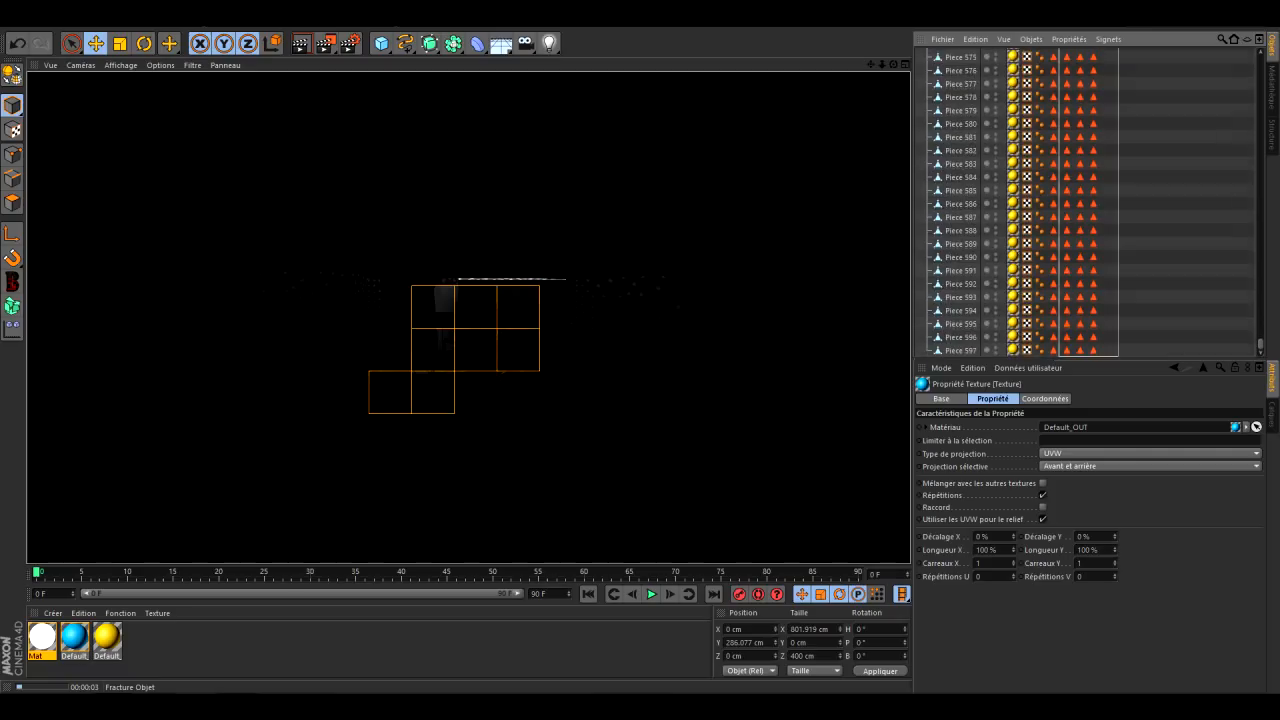
pyautogui.hotkey('ctrl', 'a')
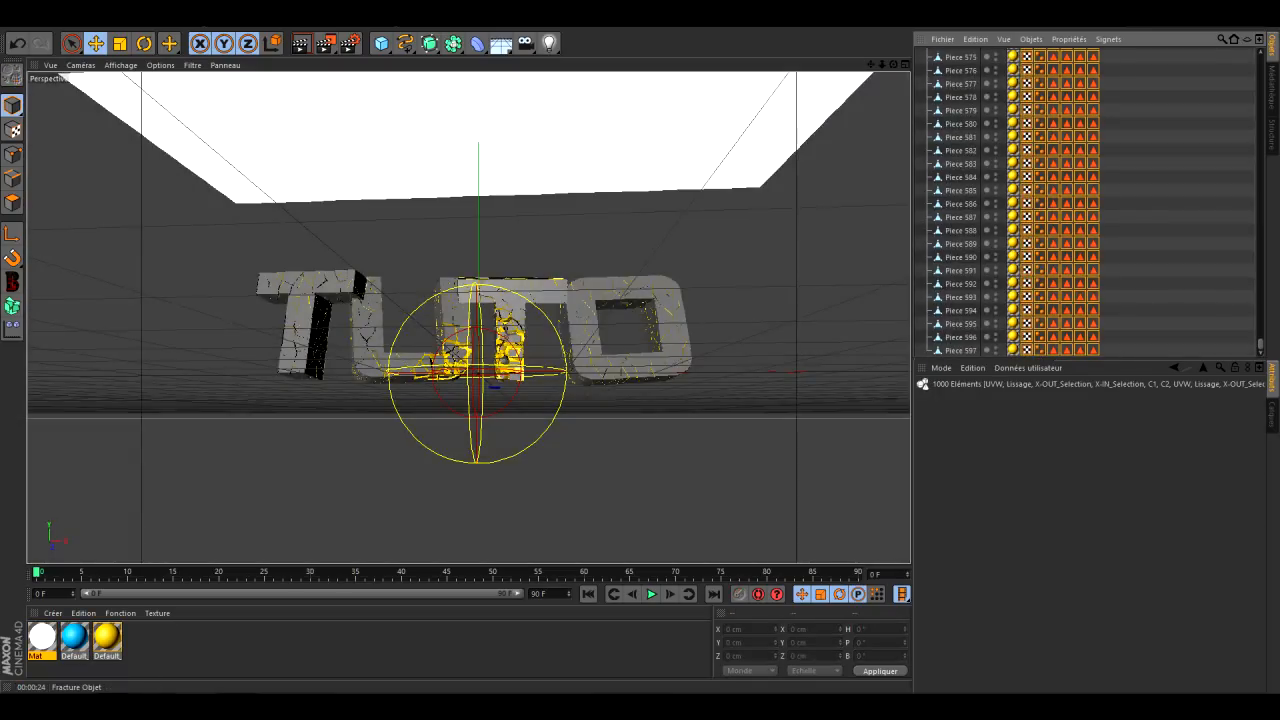
pyautogui.press('Delete')
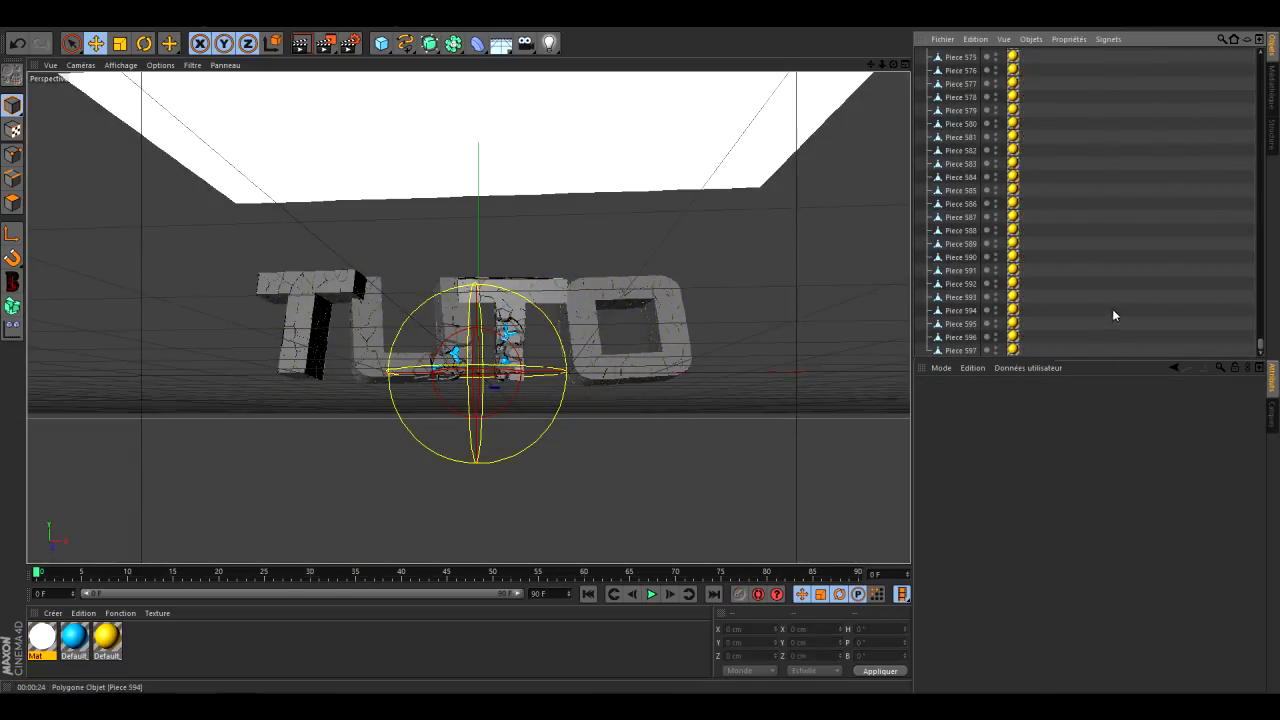
# Delete the remaining first-column tags from all Fracture pieces, keeping the blue material on the Fracture object, and render a preview
pyautogui.scroll(15, 1090, 270)
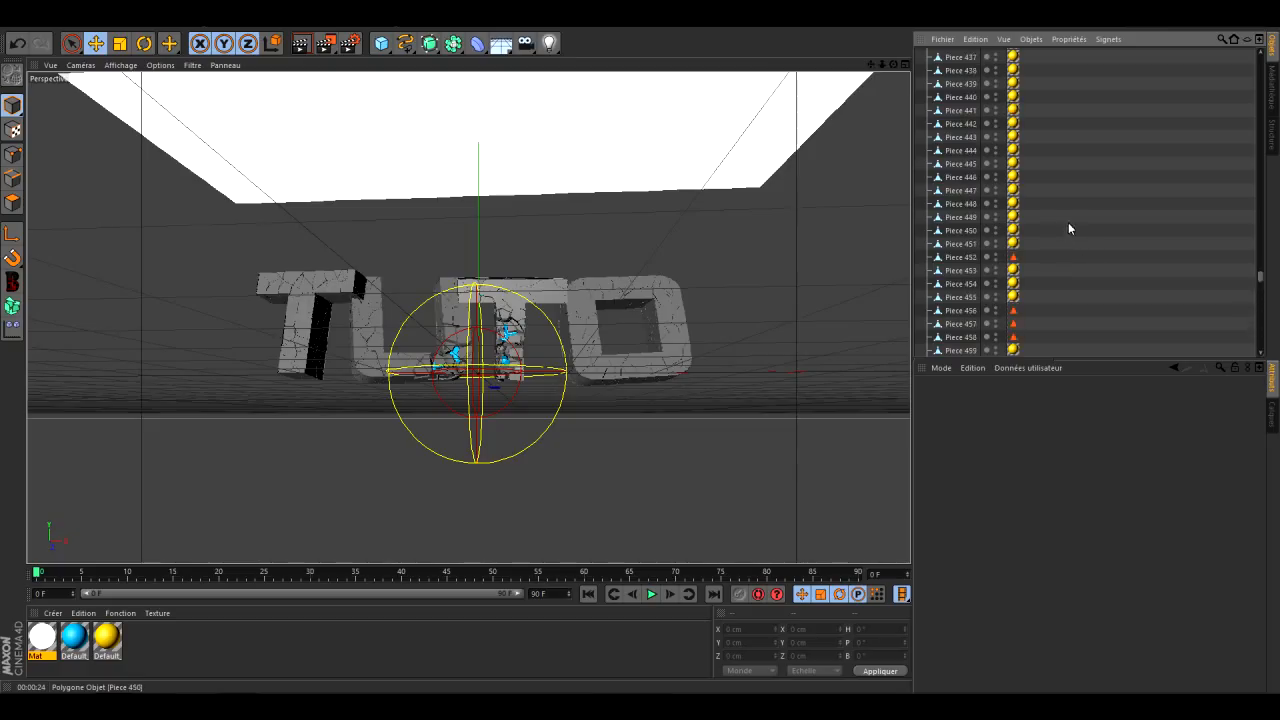
pyautogui.scroll(20, 1062, 214)
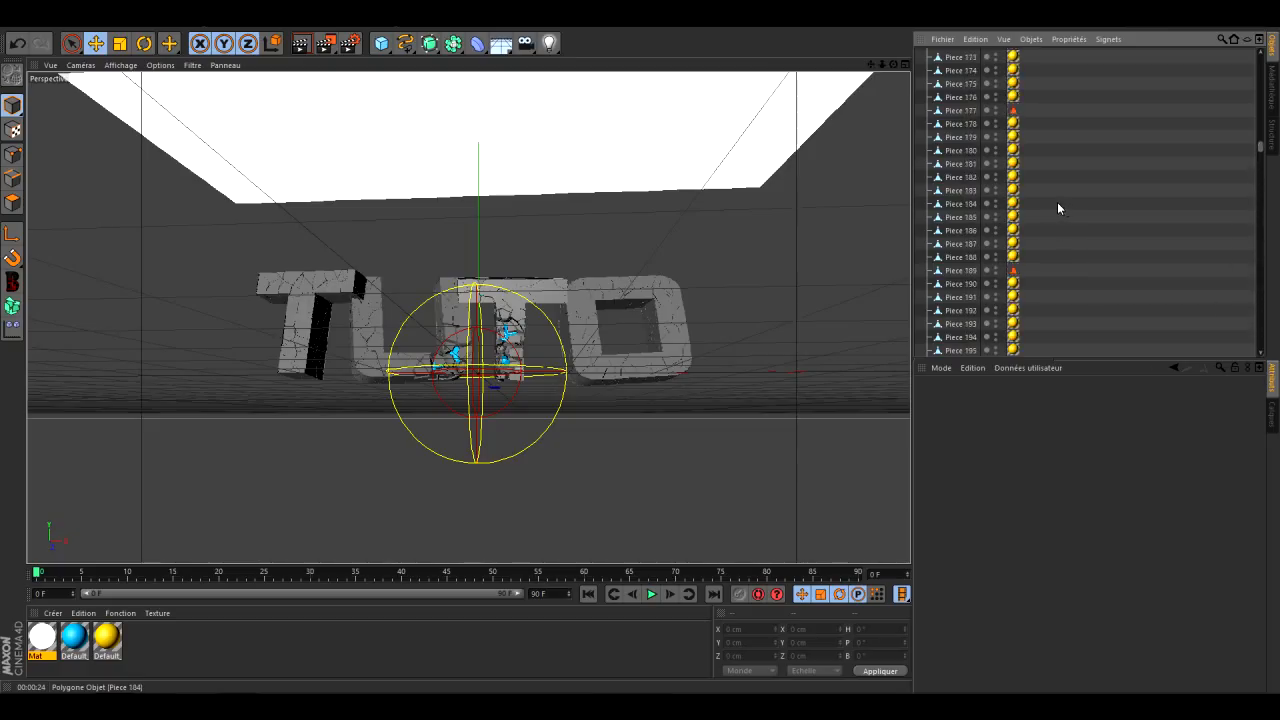
pyautogui.scroll(12, 1072, 200)
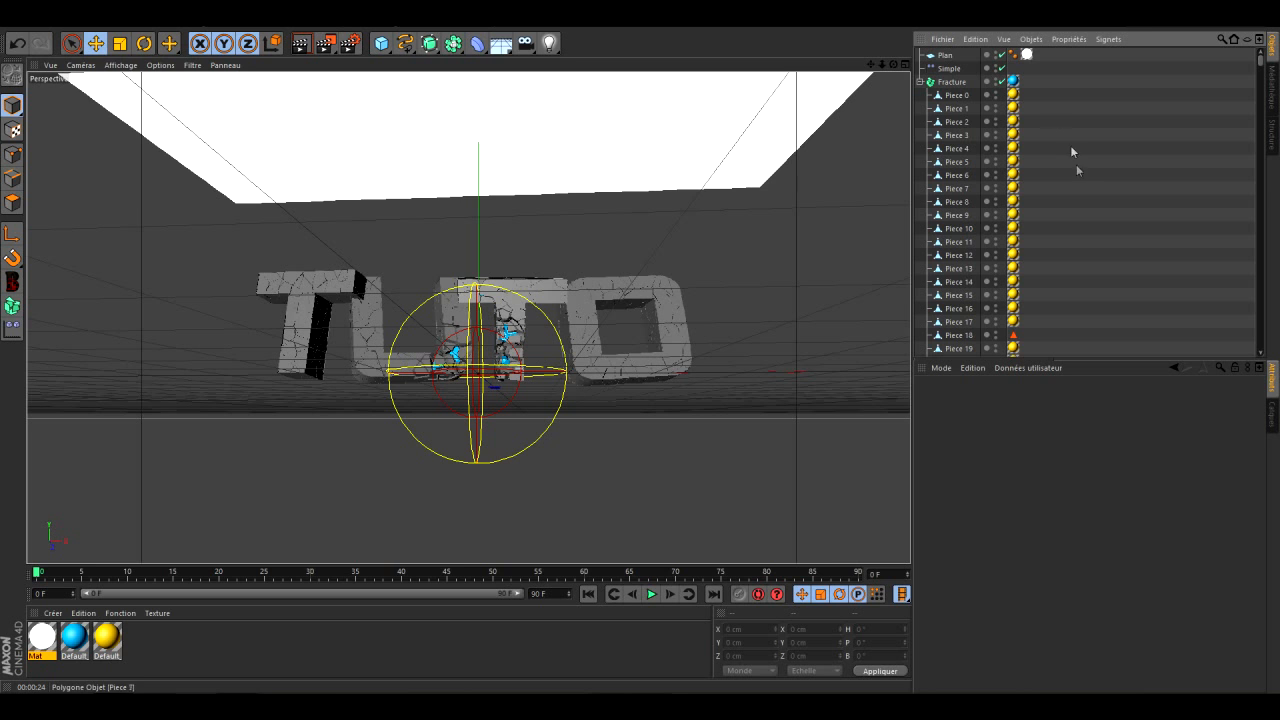
pyautogui.scroll(-5, 1038, 97)
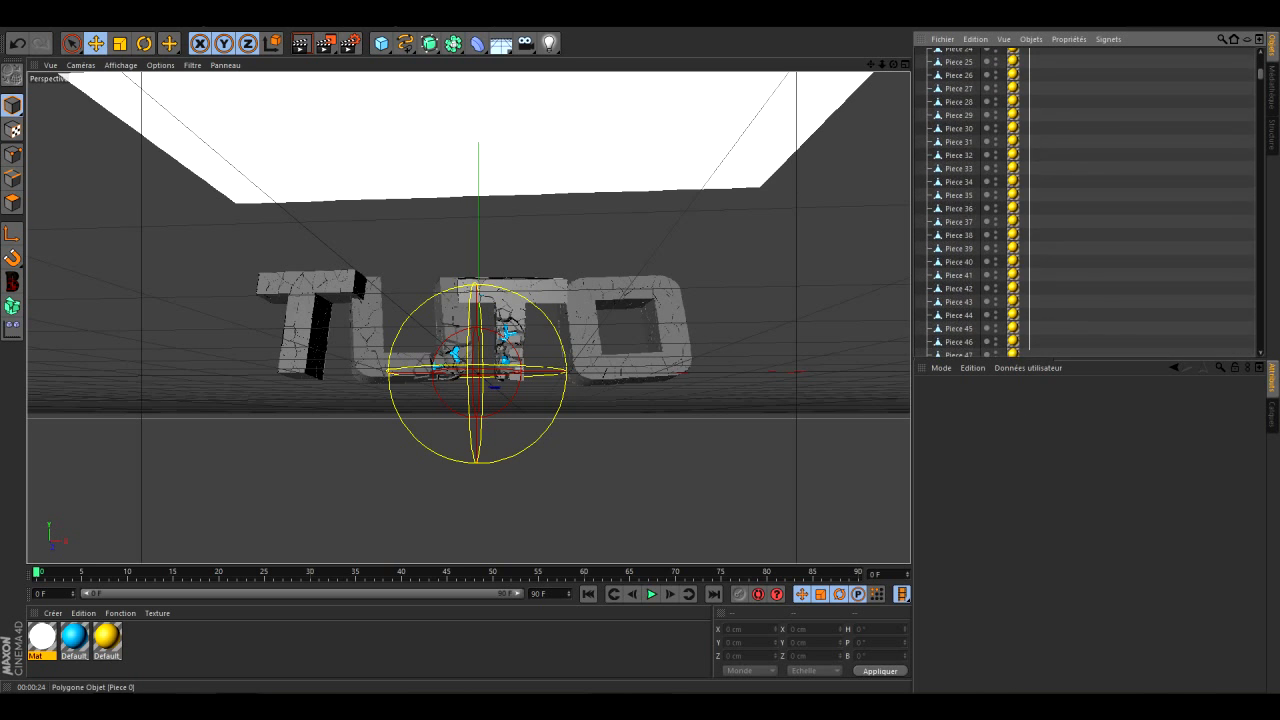
pyautogui.scroll(-8, 1040, 200)
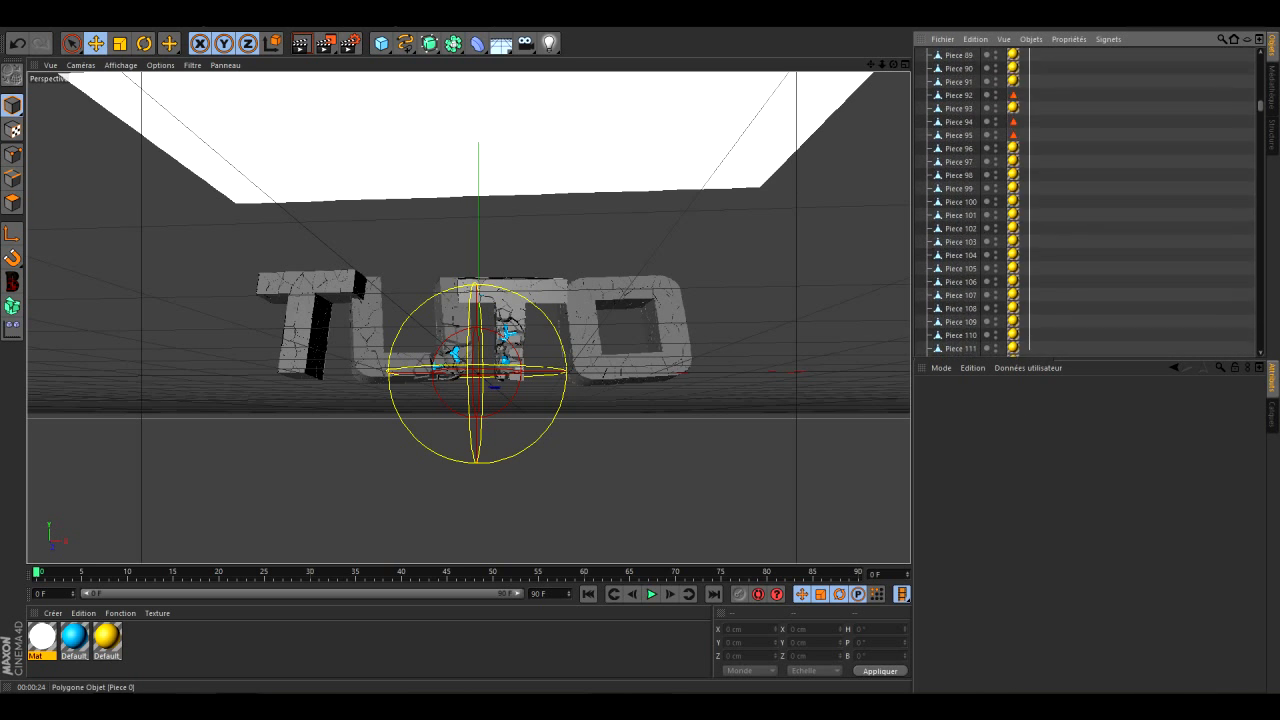
pyautogui.scroll(-8, 1040, 200)
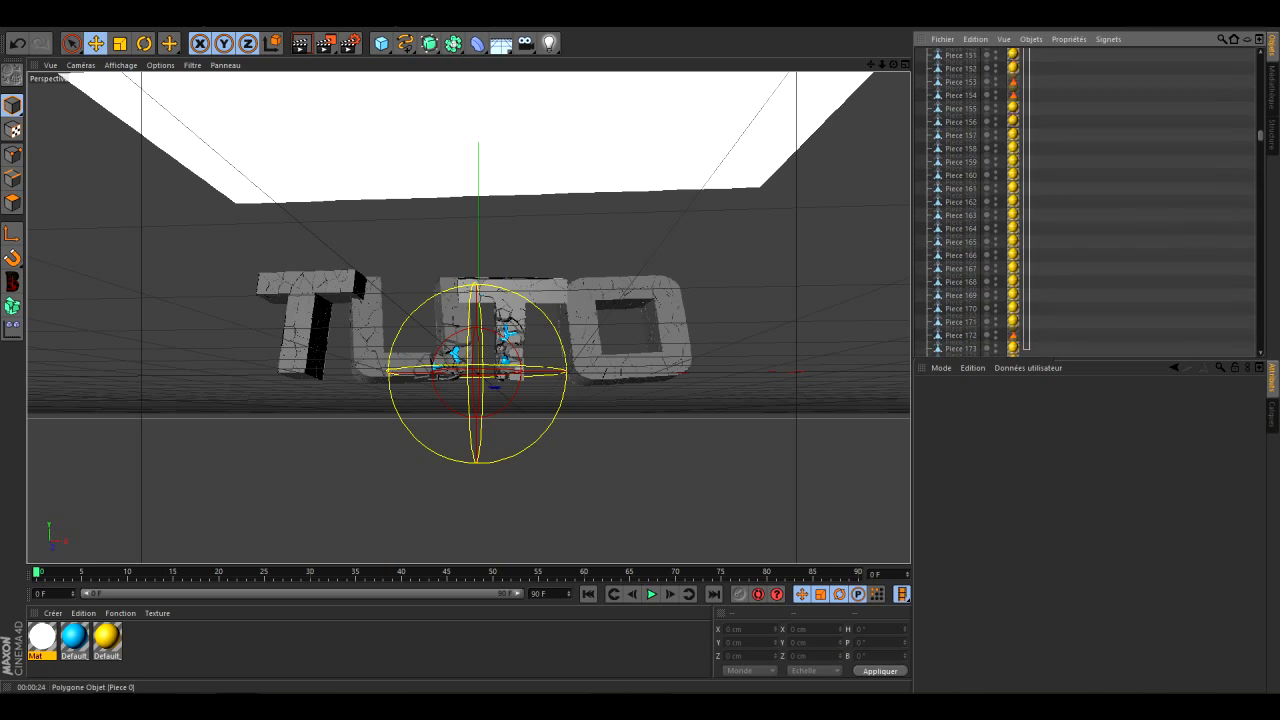
pyautogui.scroll(-8, 1040, 200)
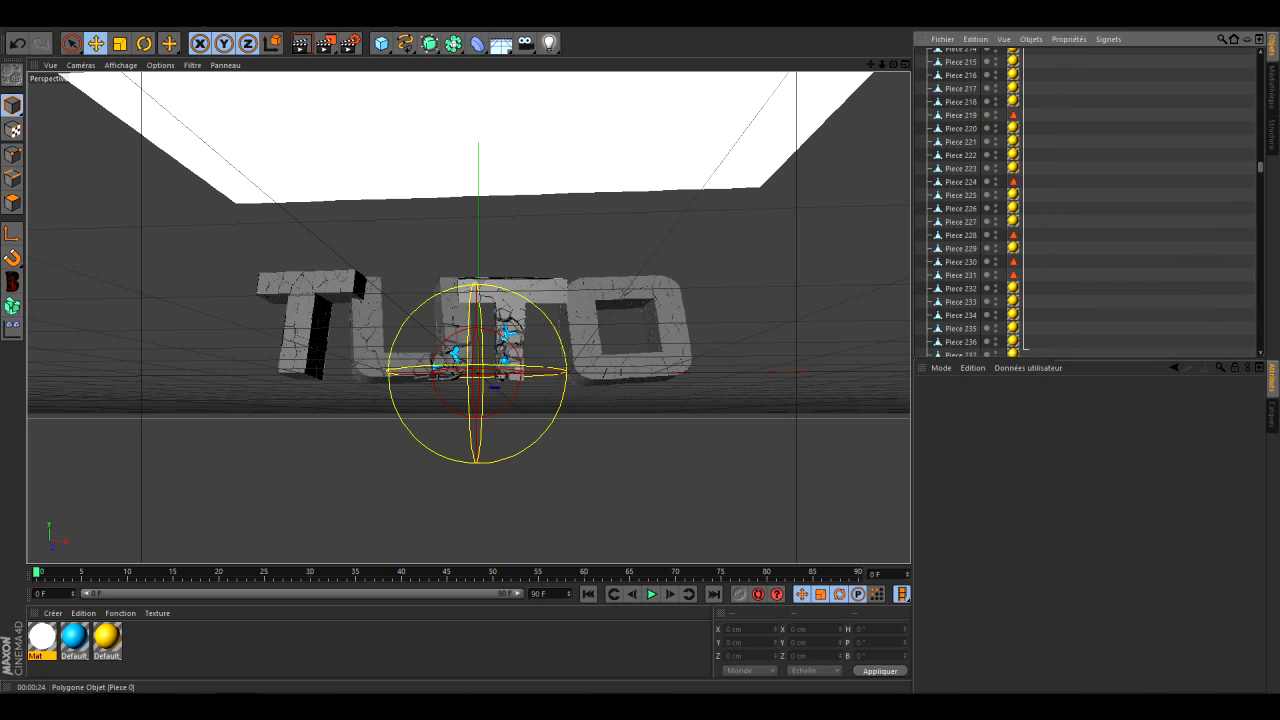
pyautogui.scroll(-8, 1040, 200)
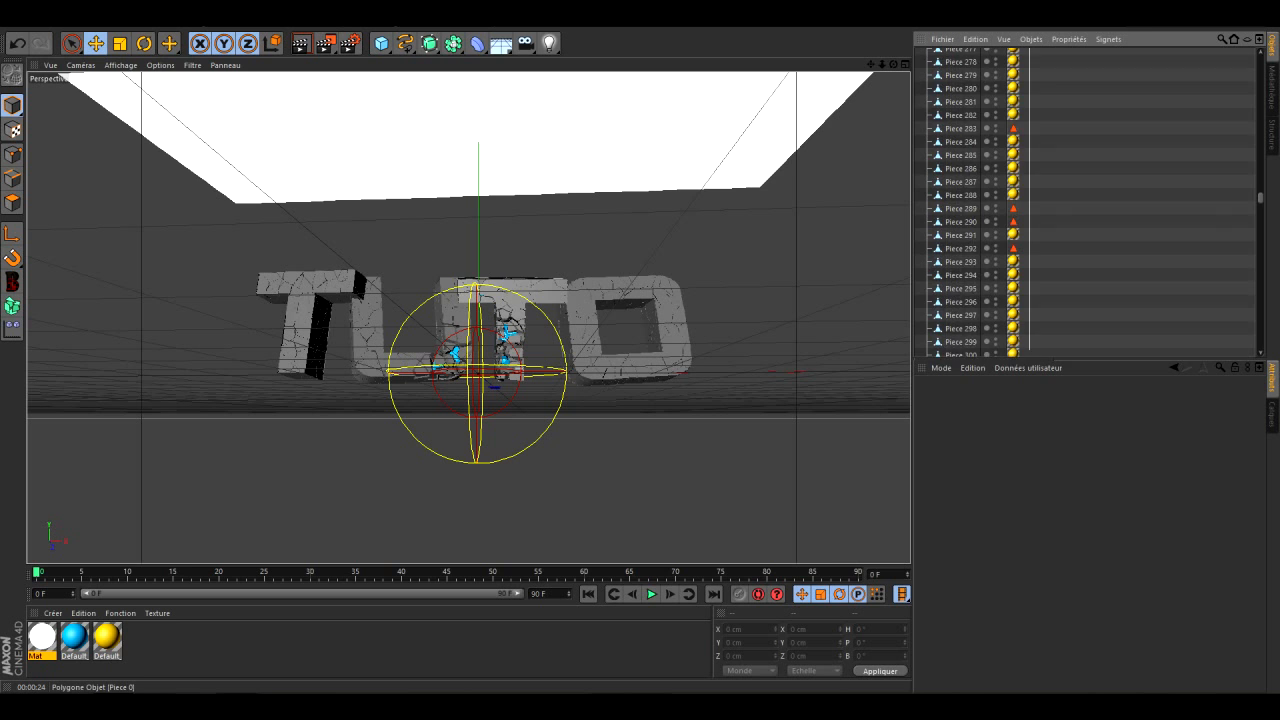
pyautogui.scroll(-8, 1040, 200)
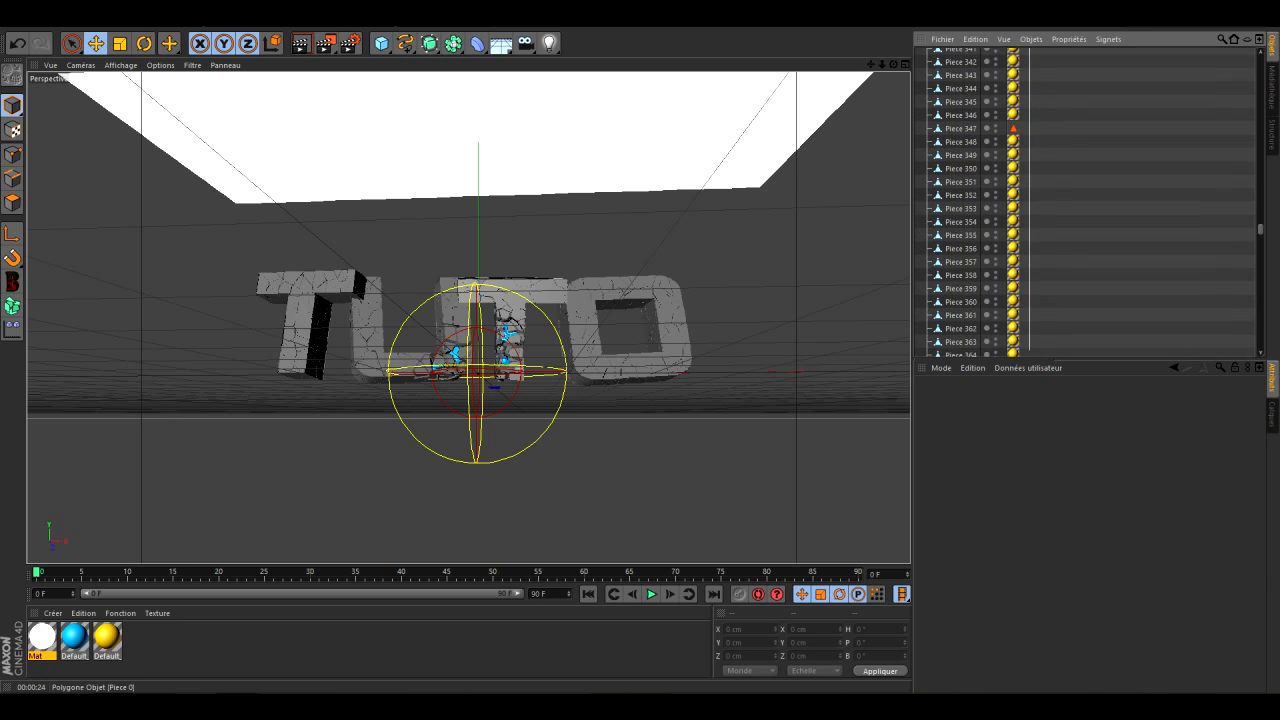
pyautogui.scroll(-8, 1040, 200)
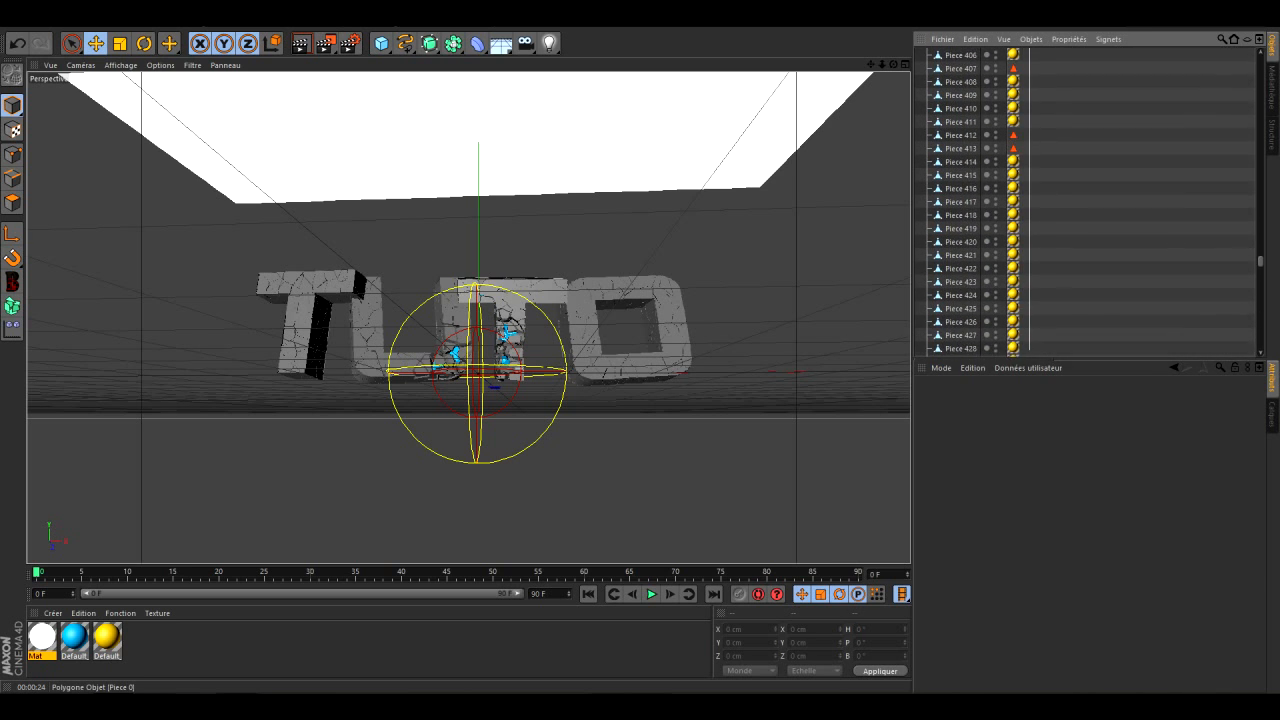
pyautogui.scroll(-8, 1040, 200)
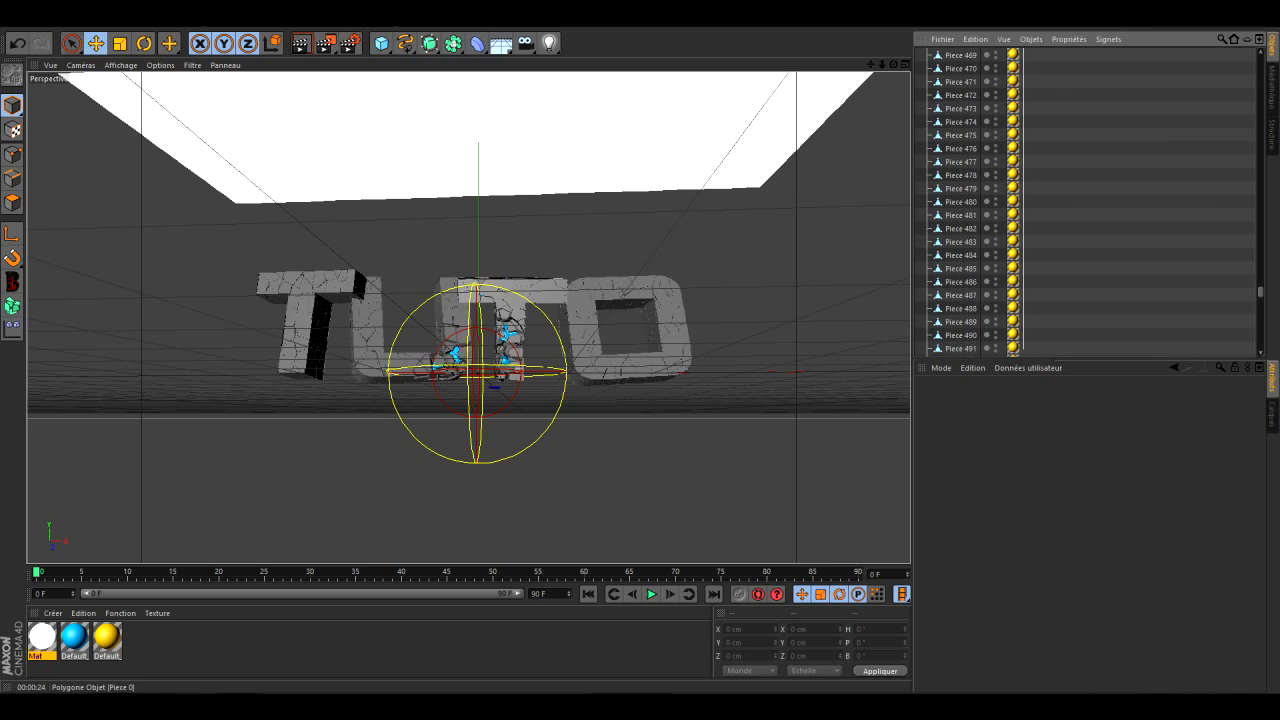
pyautogui.scroll(-8, 1040, 200)
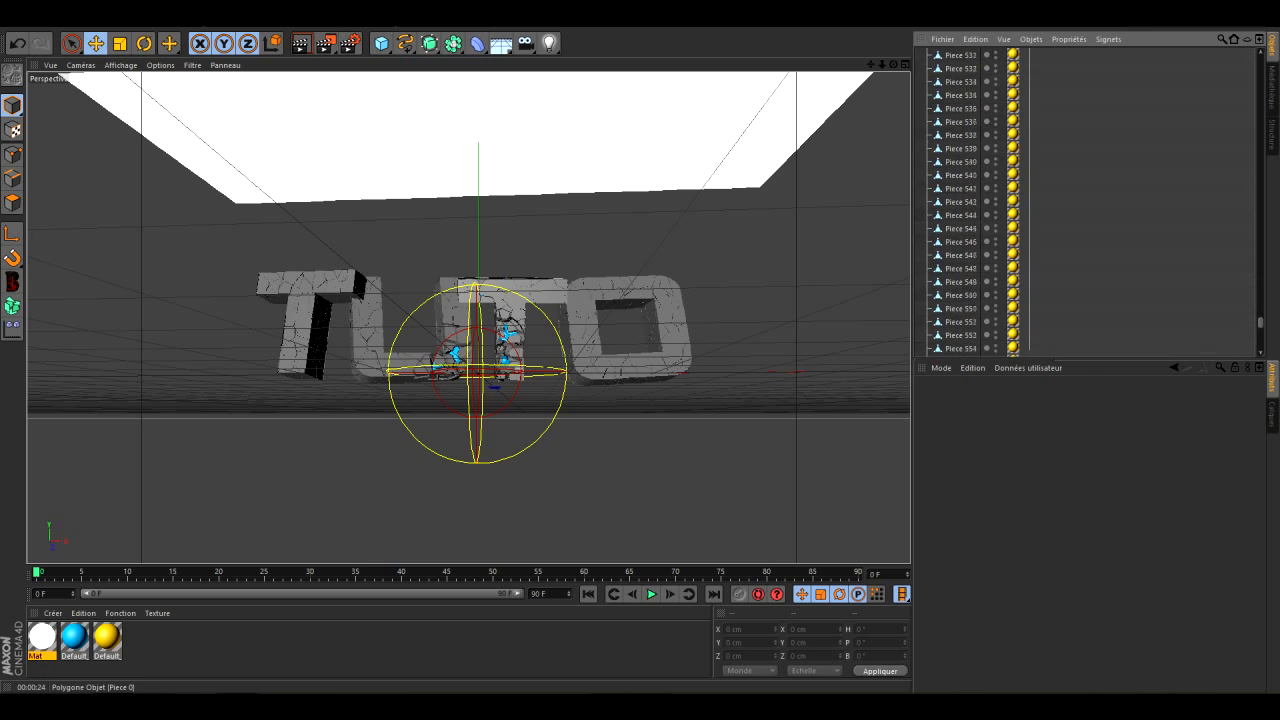
pyautogui.scroll(-4, 1040, 200)
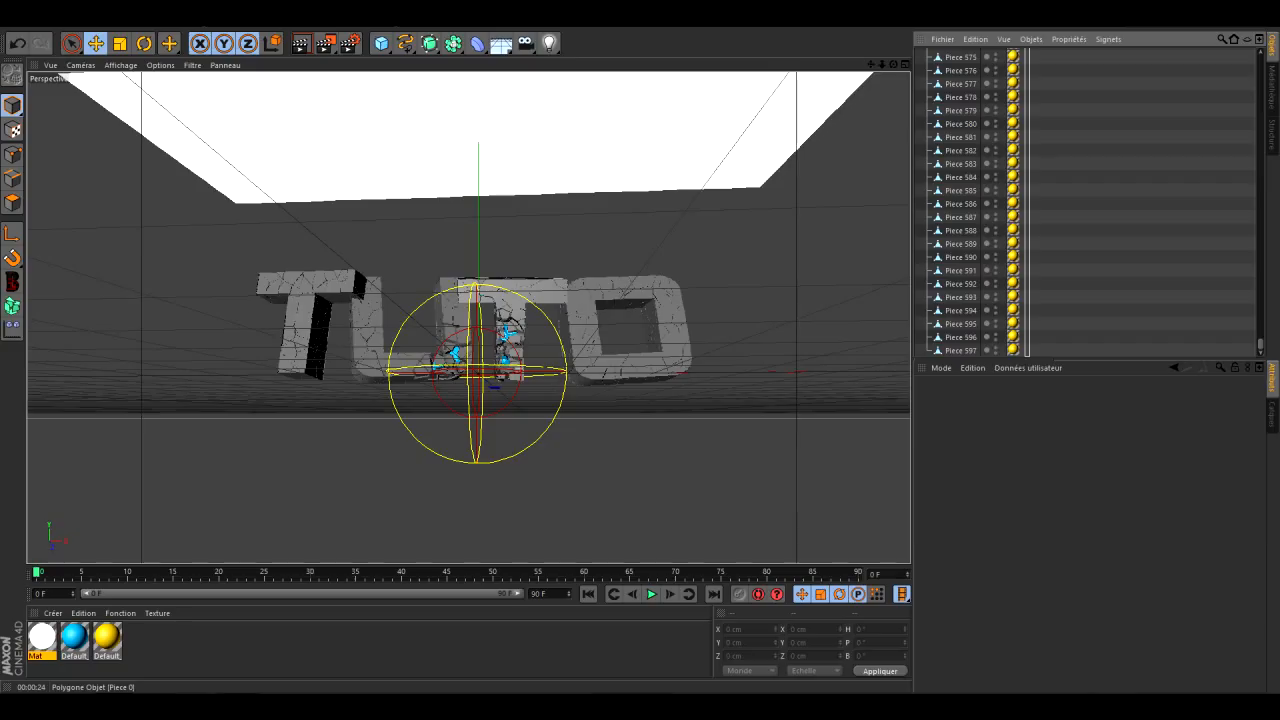
pyautogui.hotkey('ctrl', 'a')
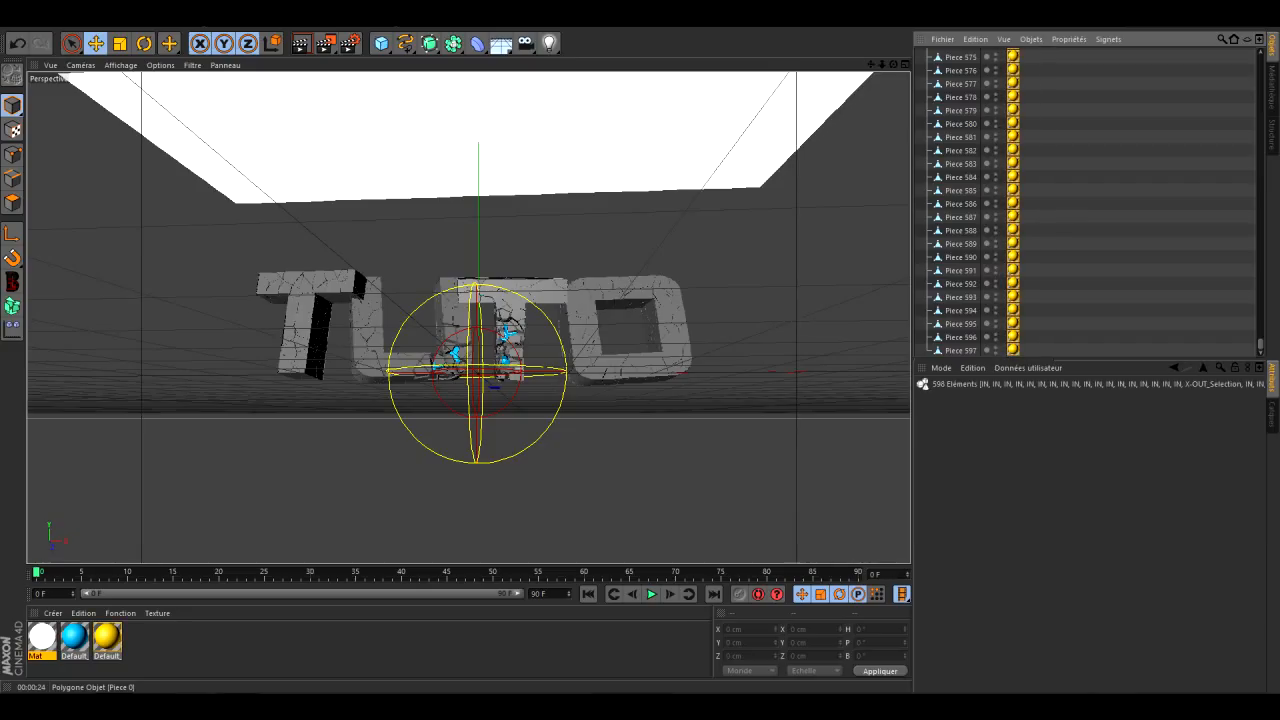
pyautogui.press('Delete')
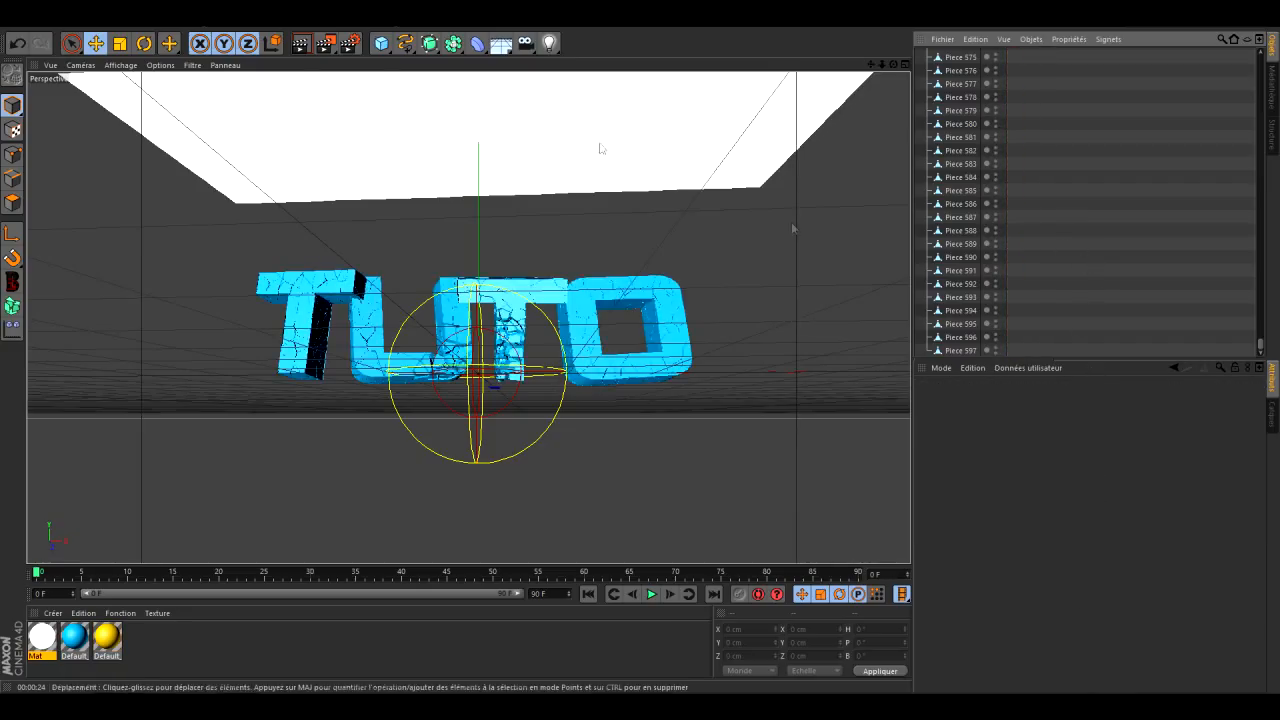
pyautogui.click(307, 52)
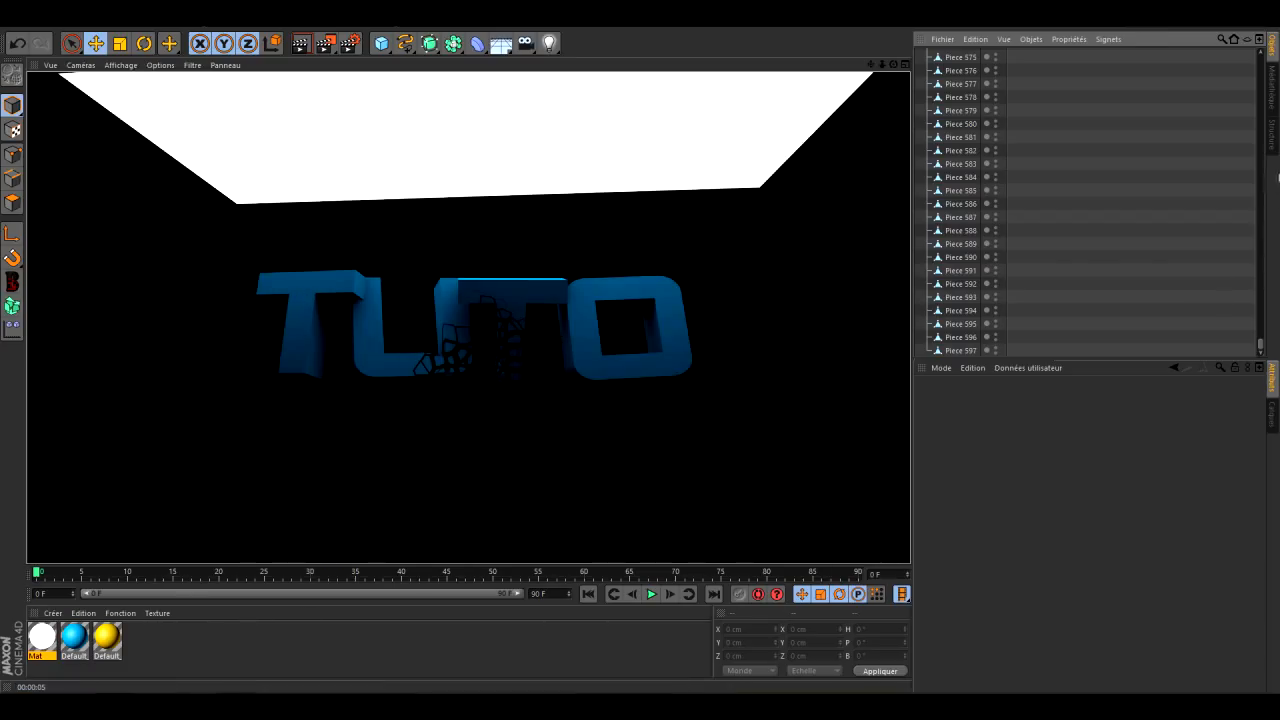
# Load the Burple Space material from the Grunge presets of Droid Texture Pack 1.0 into the scene
pyautogui.click(1272, 98)
pyautogui.click(1188, 195)
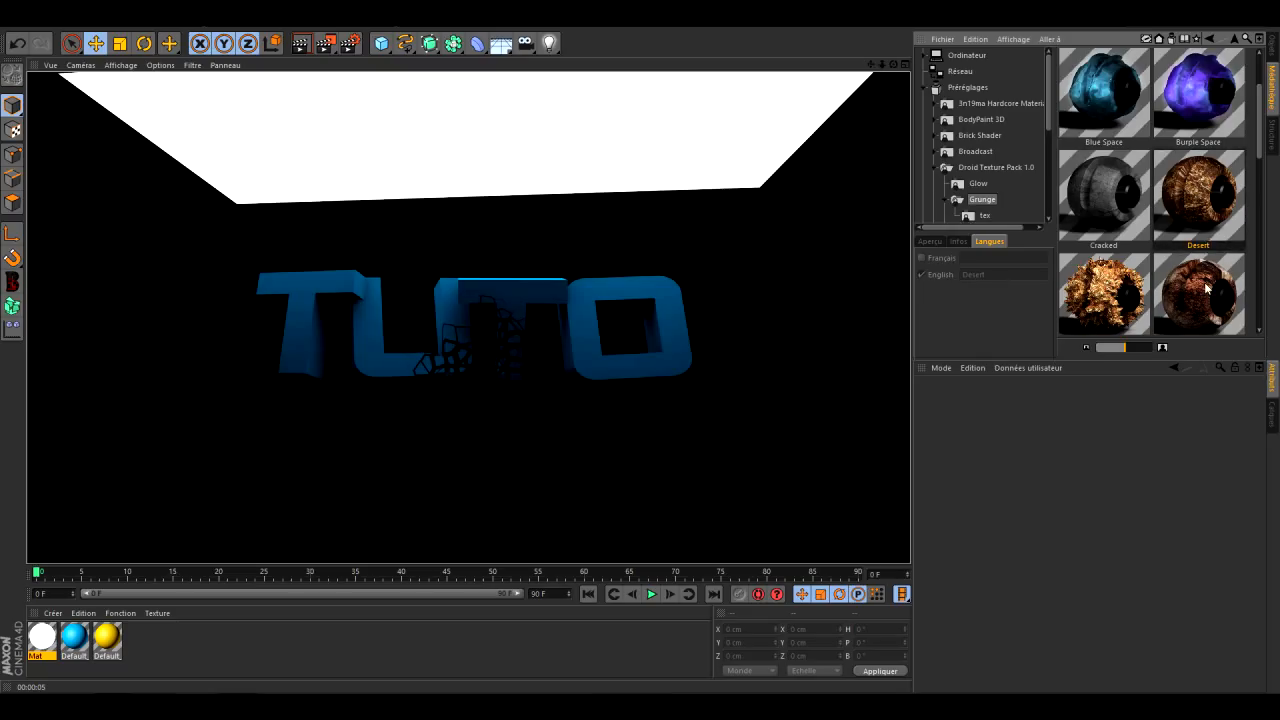
pyautogui.click(1198, 108)
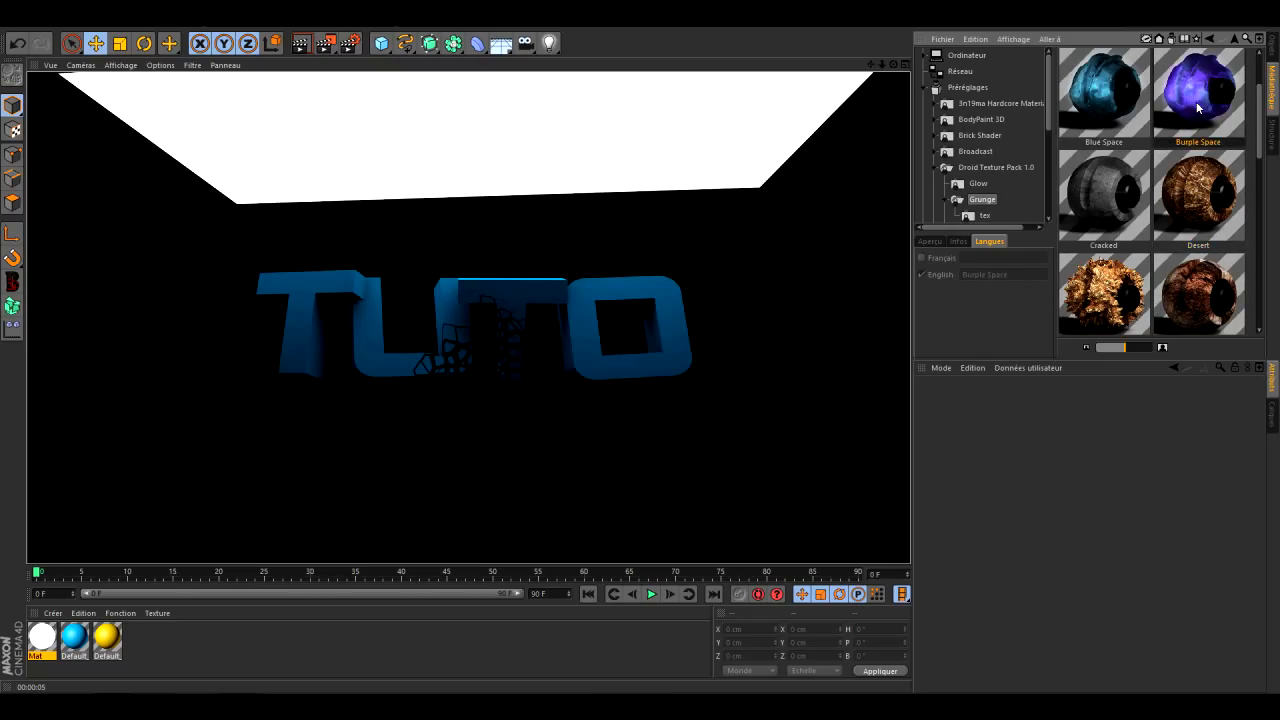
pyautogui.doubleClick(1198, 108)
pyautogui.click(1272, 45)
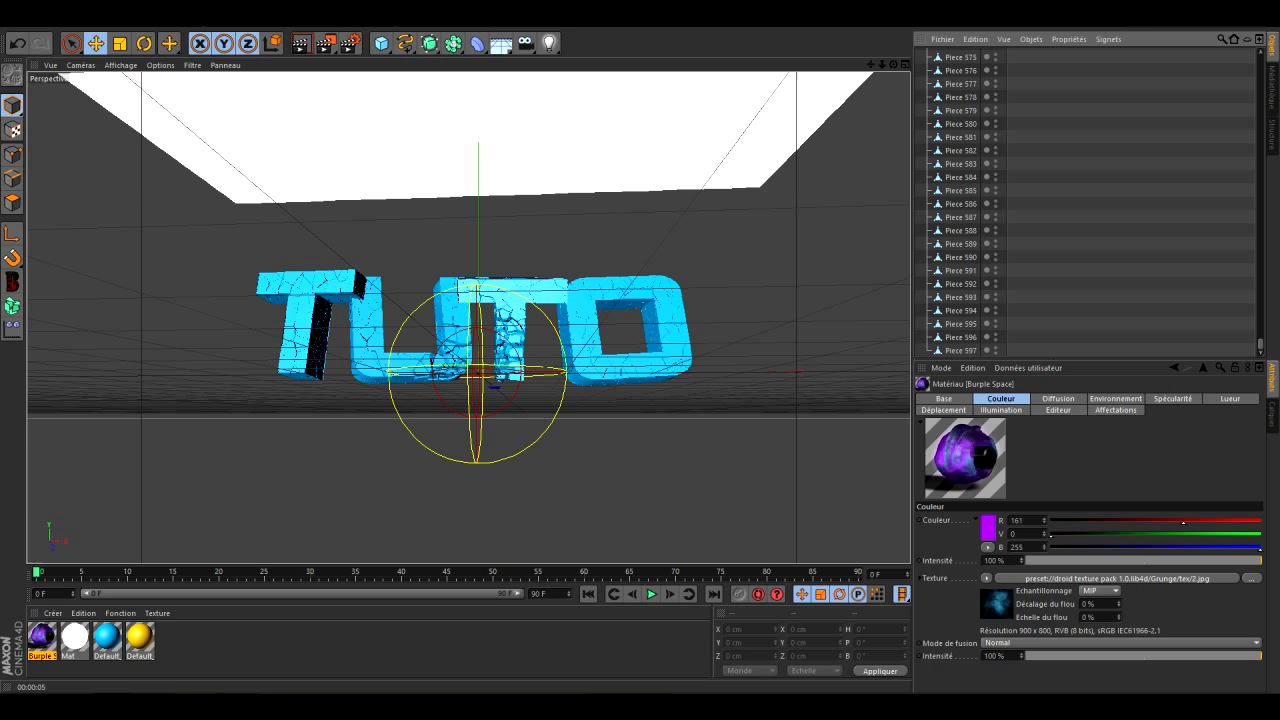
# Disable the displacement channel (Déplacement) of the Burple Space material and close its editor
pyautogui.doubleClick(41, 636)
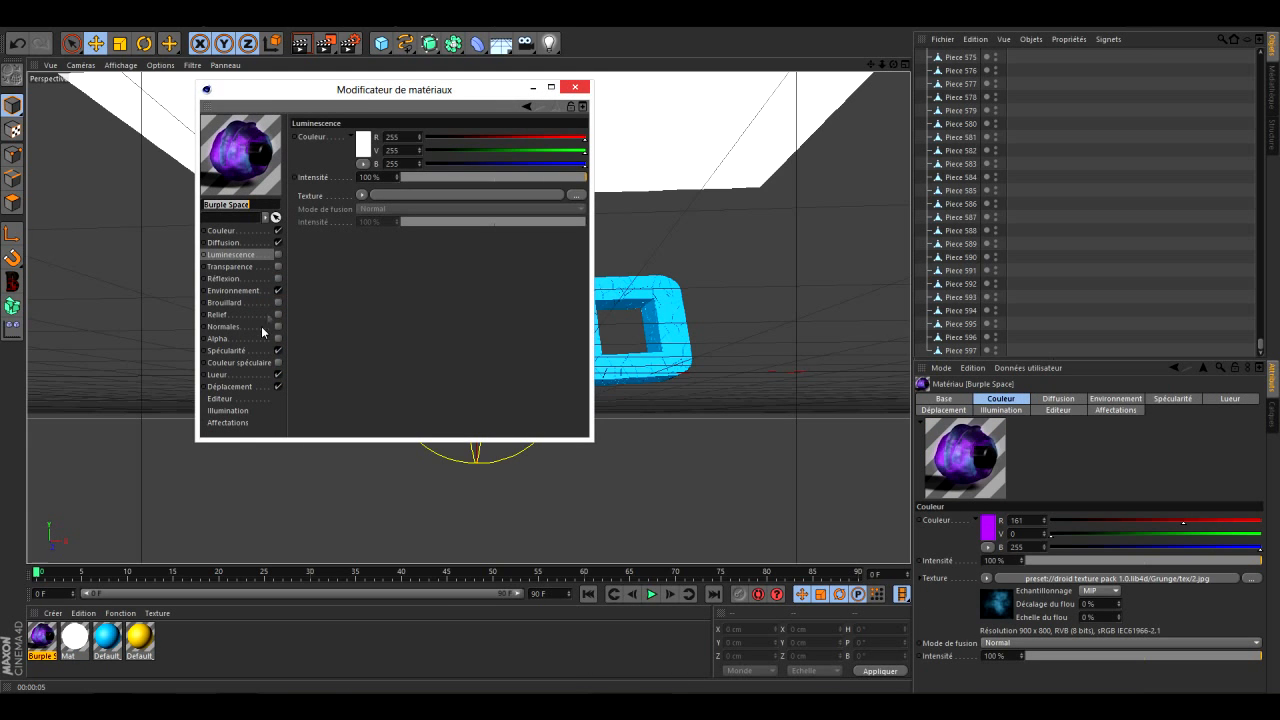
pyautogui.click(278, 386)
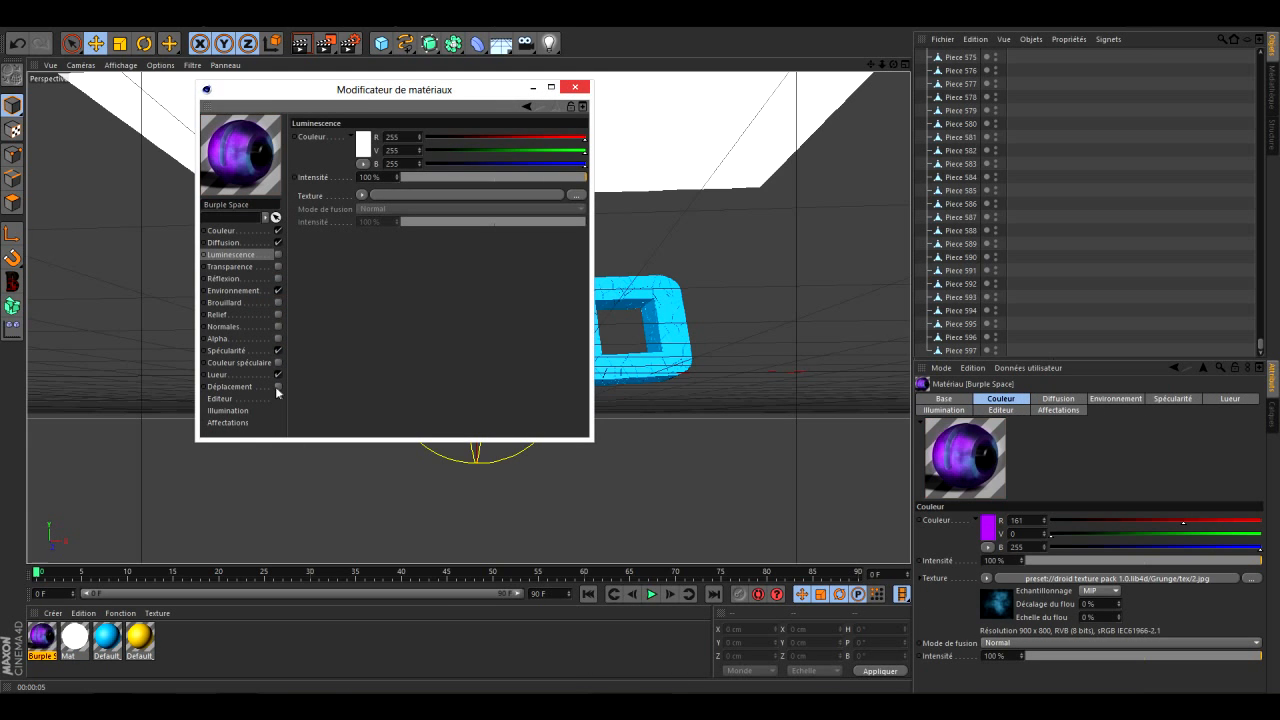
pyautogui.click(575, 87)
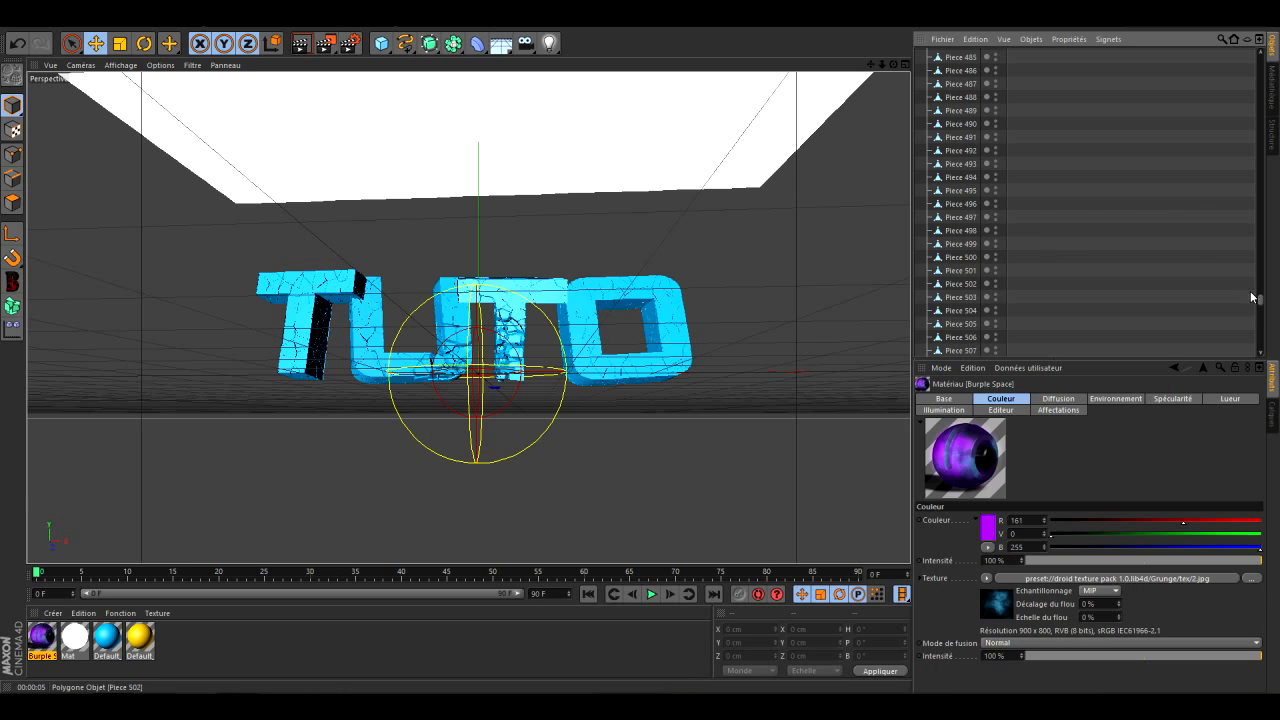
pyautogui.moveTo(1260, 300); pyautogui.dragTo(1260, 55)
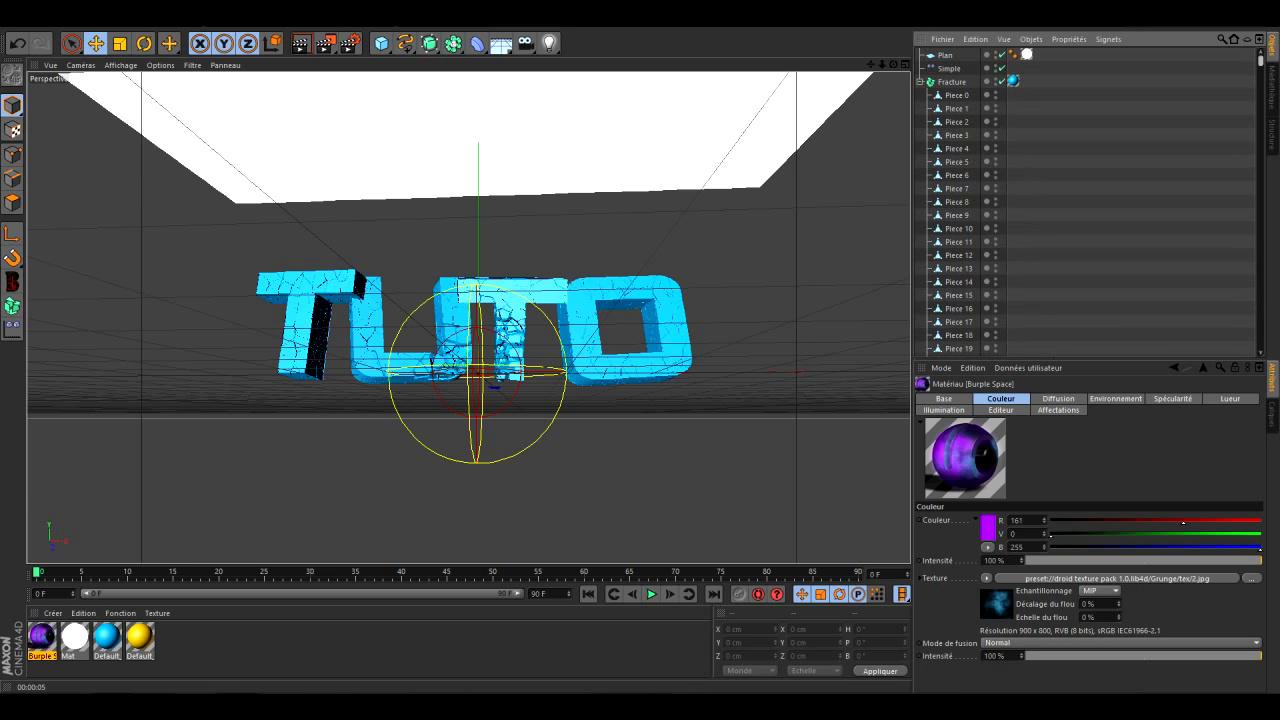
# Replace the blue material on the Fracture object with the Burple Space material and render a preview of the view
pyautogui.click(1013, 81)
pyautogui.moveTo(65, 640); pyautogui.dragTo(1014, 84)
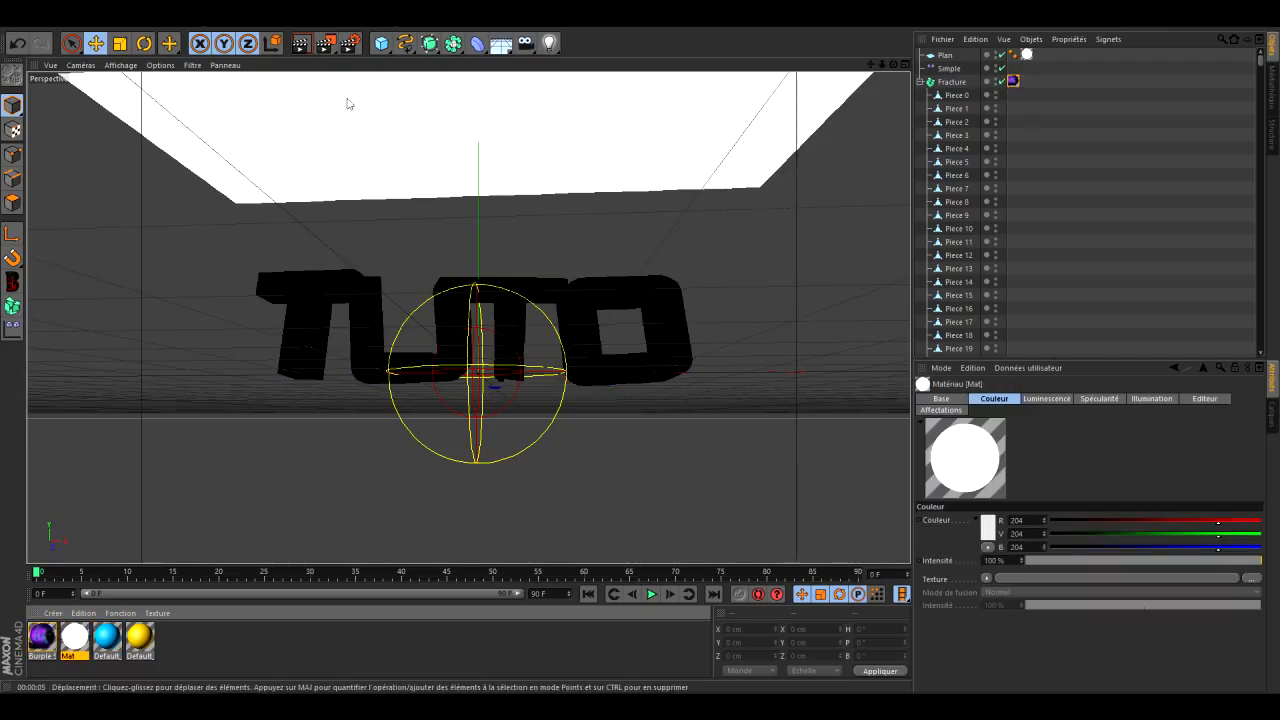
pyautogui.click(301, 43)
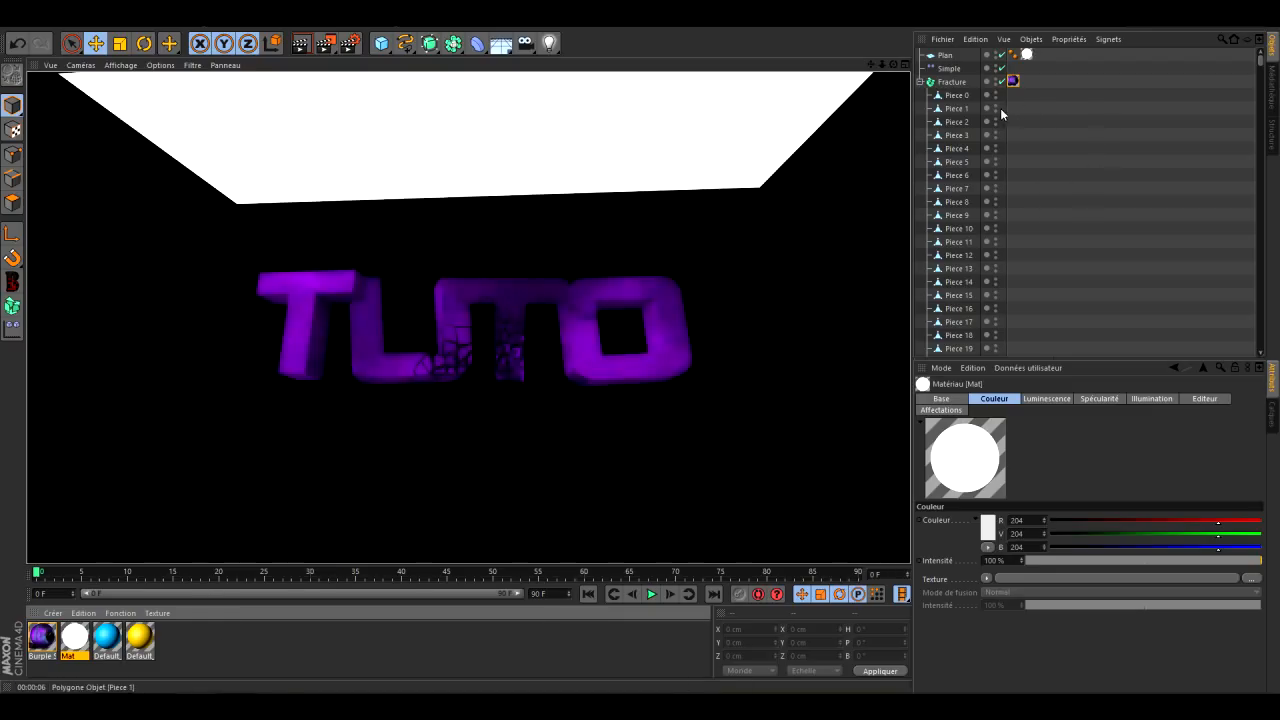
# Remove the Burple Space material from the Fracture object and render a preview of the untextured text
pyautogui.click(302, 45)
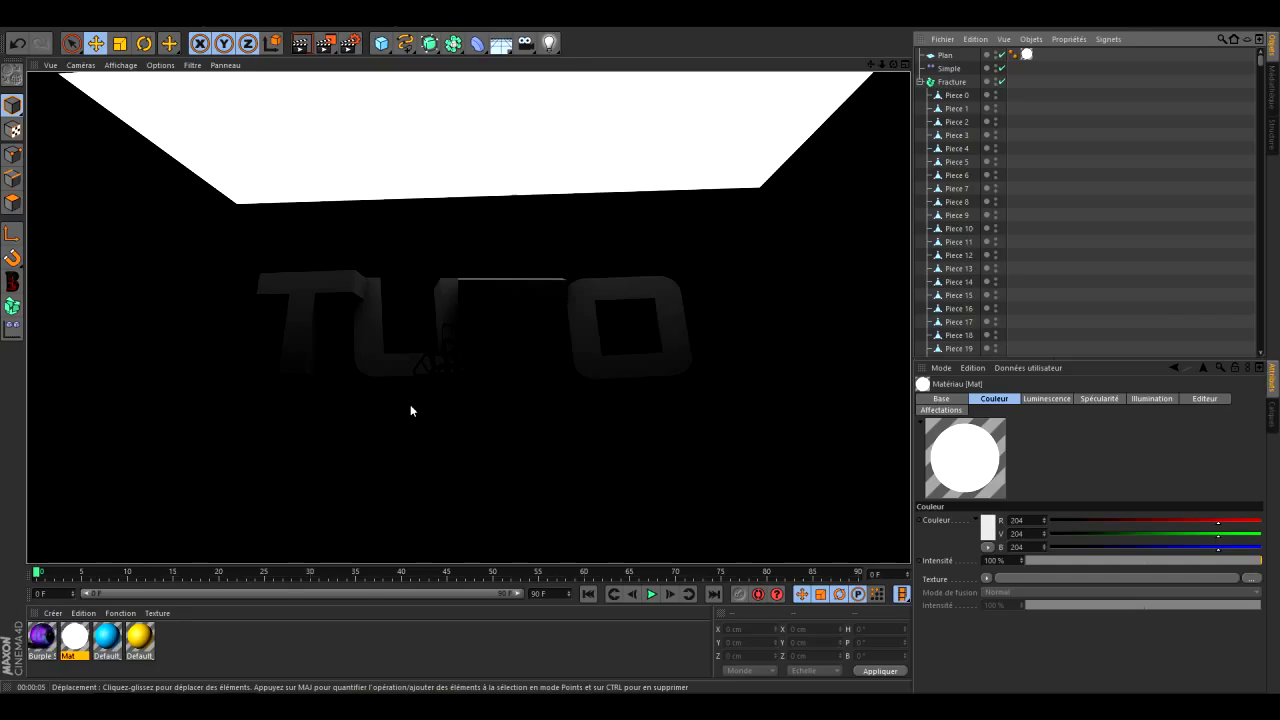
pyautogui.hotkey('alt', 'Tab')
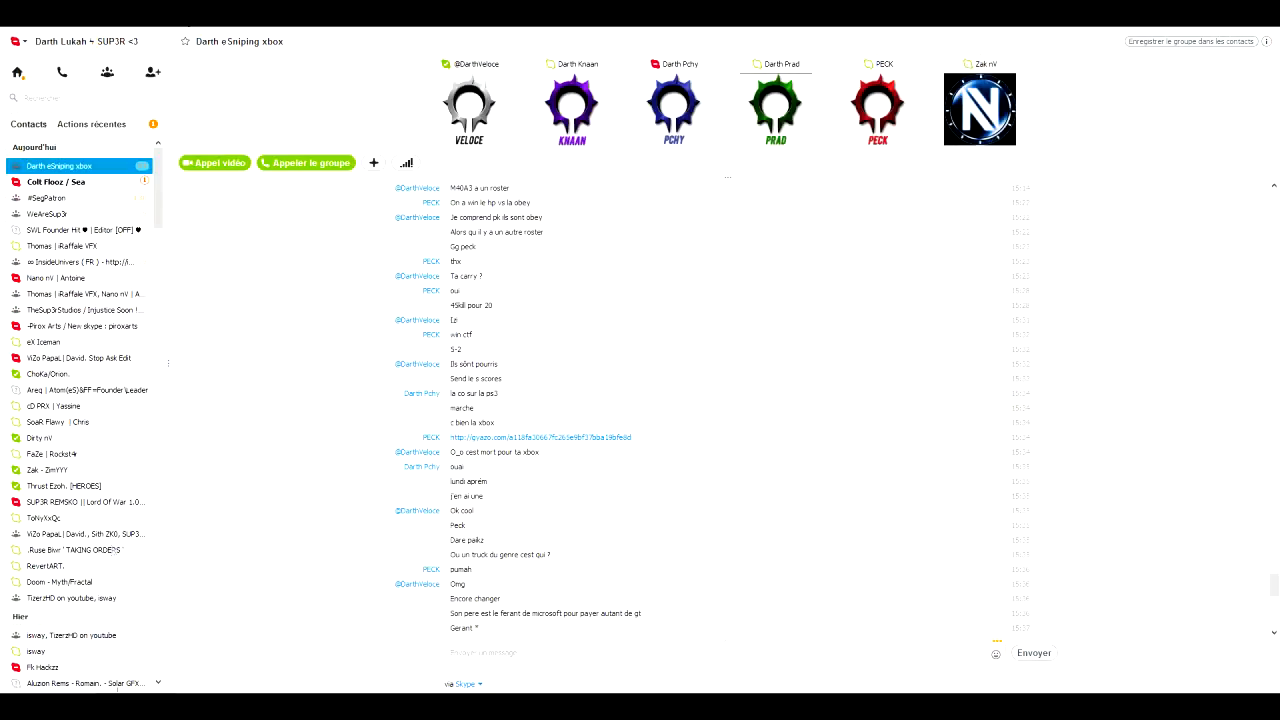
pyautogui.hotkey('alt', 'Tab')
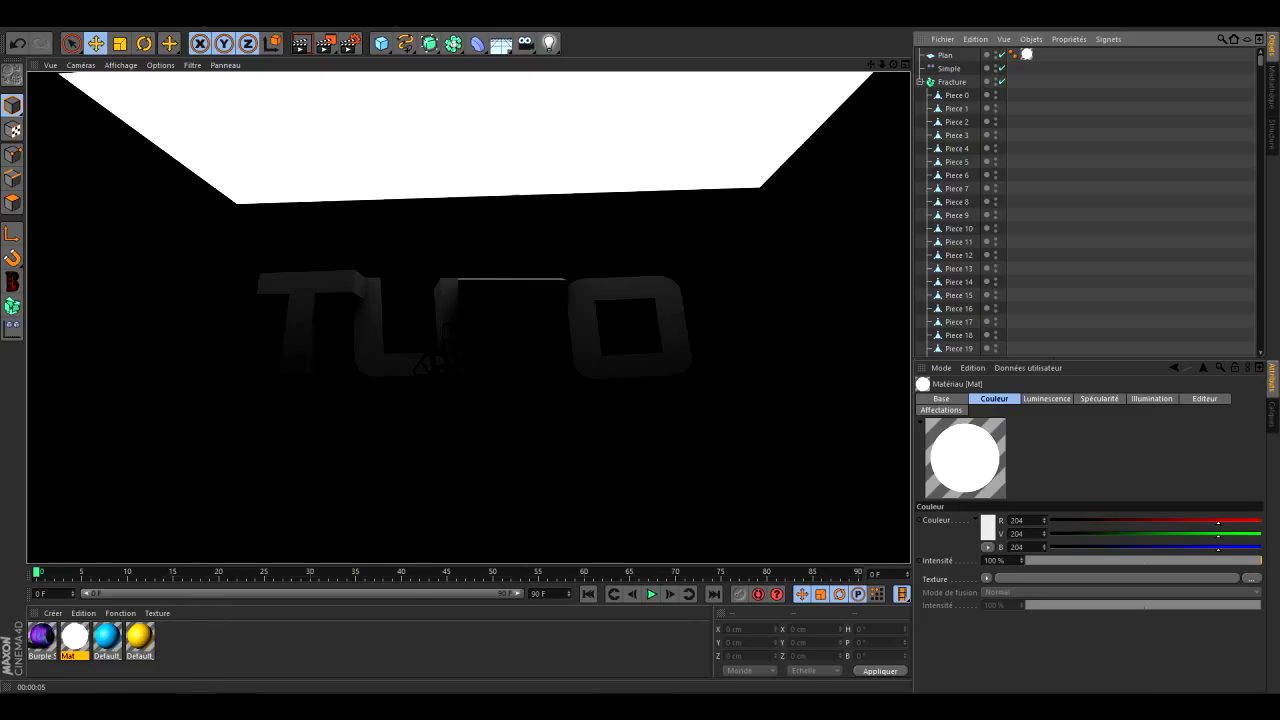
pyautogui.moveTo(154, 708)
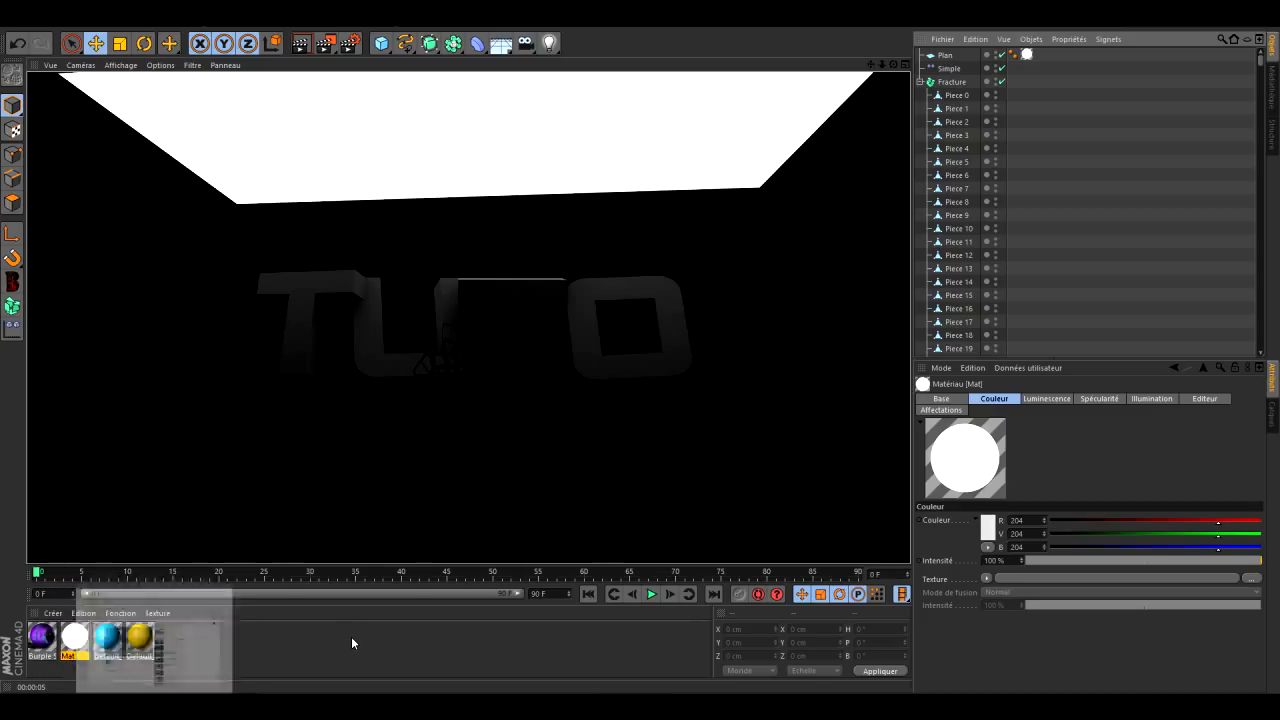